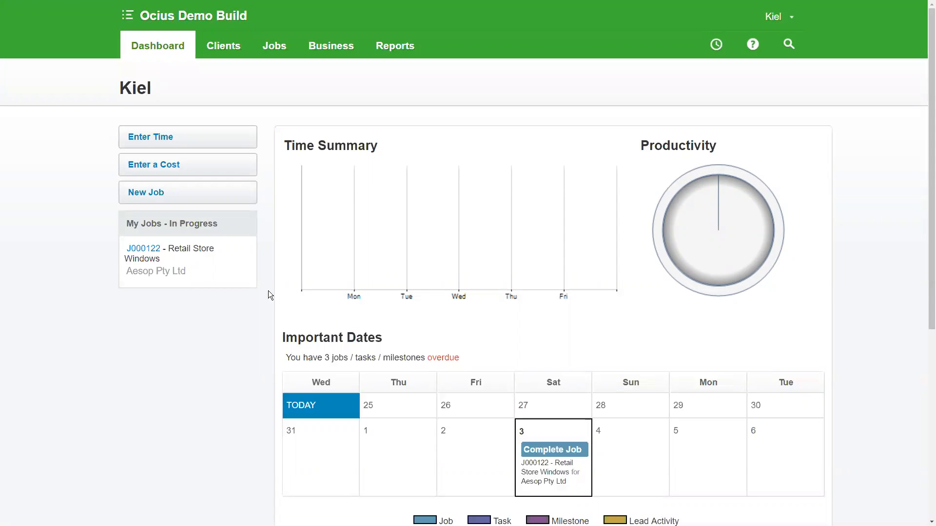
Step: View the available help options and look over the dashboard's important dates, today's jobs and this week's schedule
left_click(755, 46)
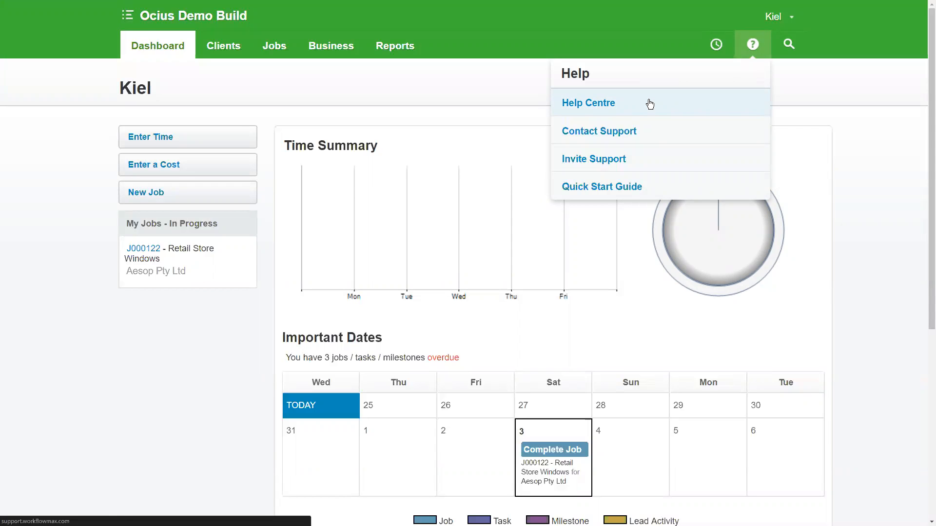
left_click(134, 369)
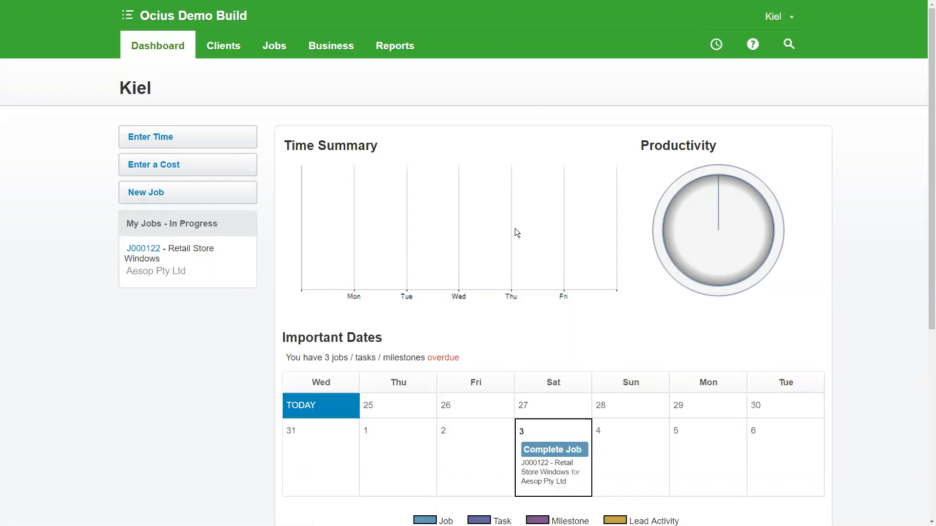
scroll(507, 211, "down", 1)
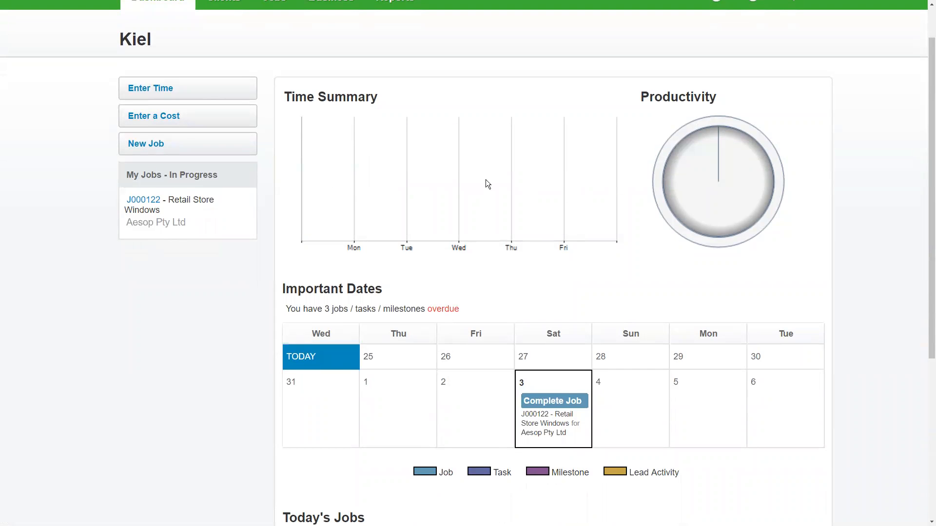
scroll(390, 229, "down", 2)
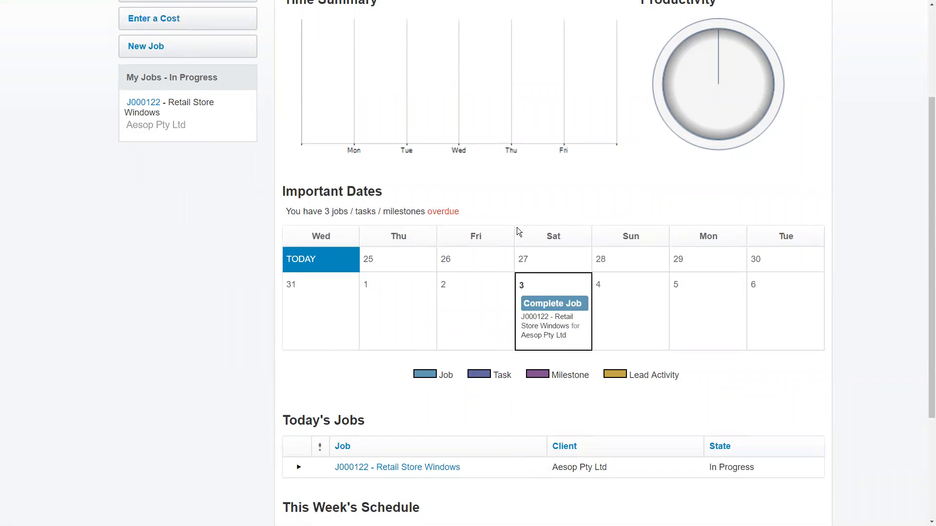
scroll(561, 278, "down", 1)
scroll(523, 297, "down", 2)
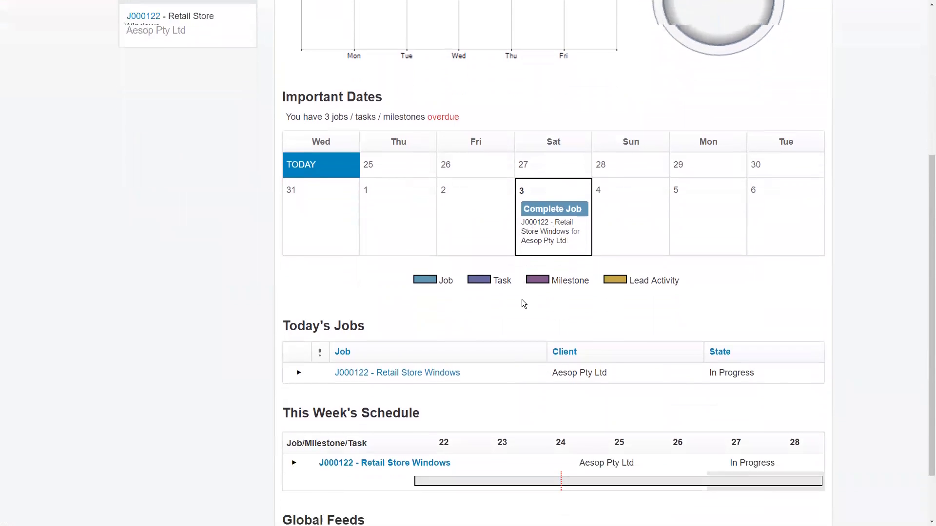
scroll(347, 439, "up", 4)
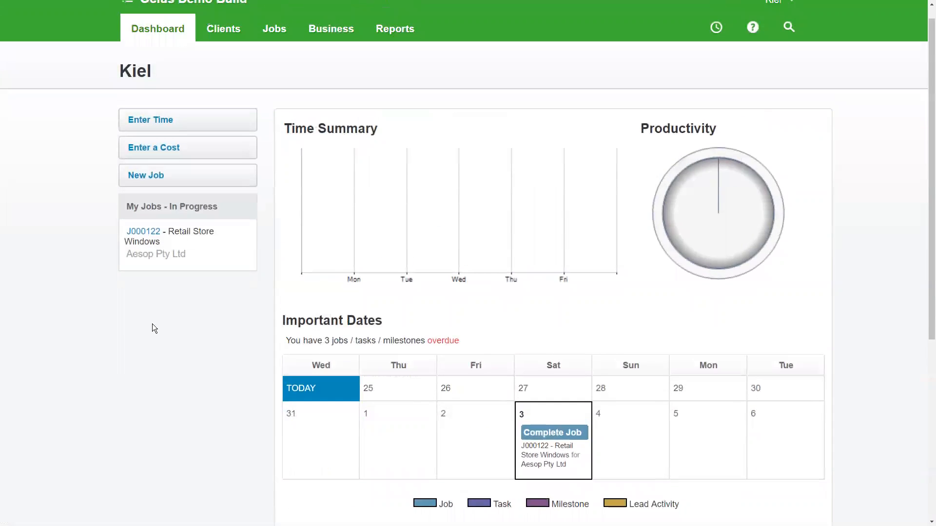
Step: Open time entry and review the daily time sheet fields and the weekly summary
left_click(249, 120)
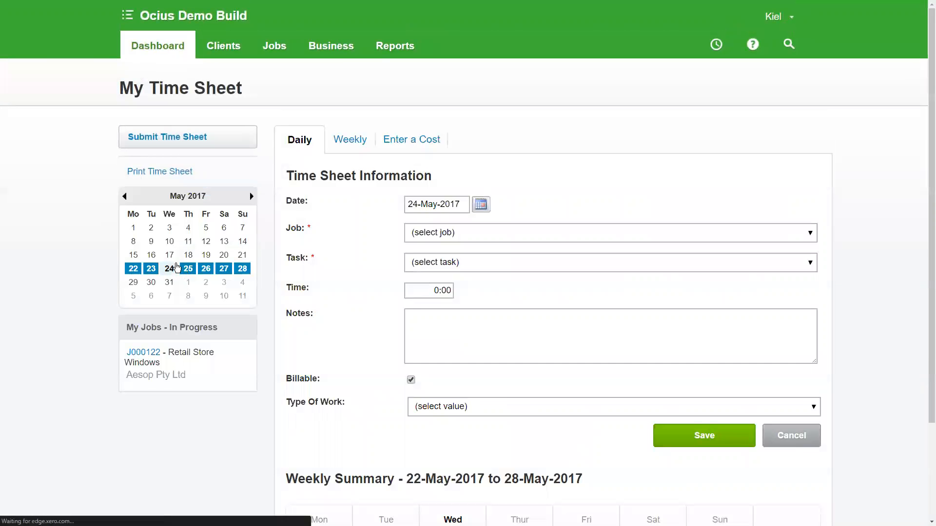
scroll(438, 229, "down", 1)
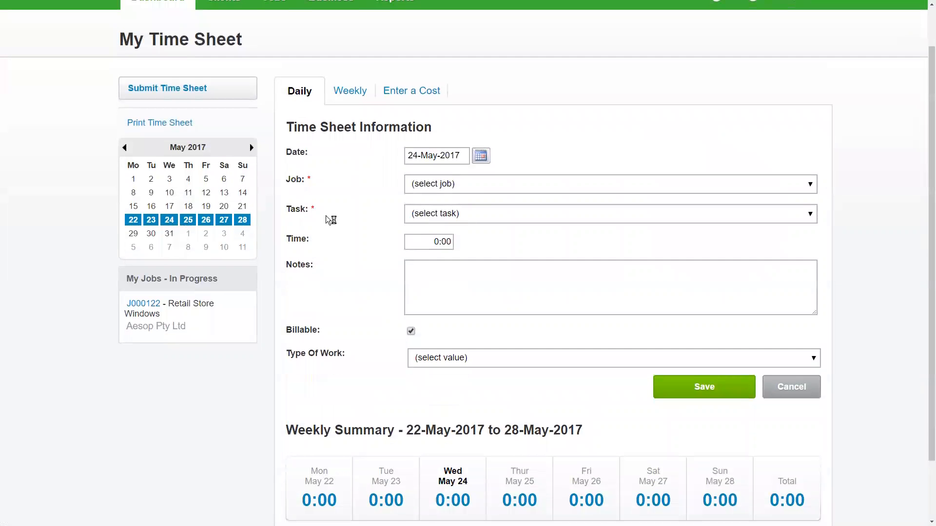
scroll(390, 225, "down", 1)
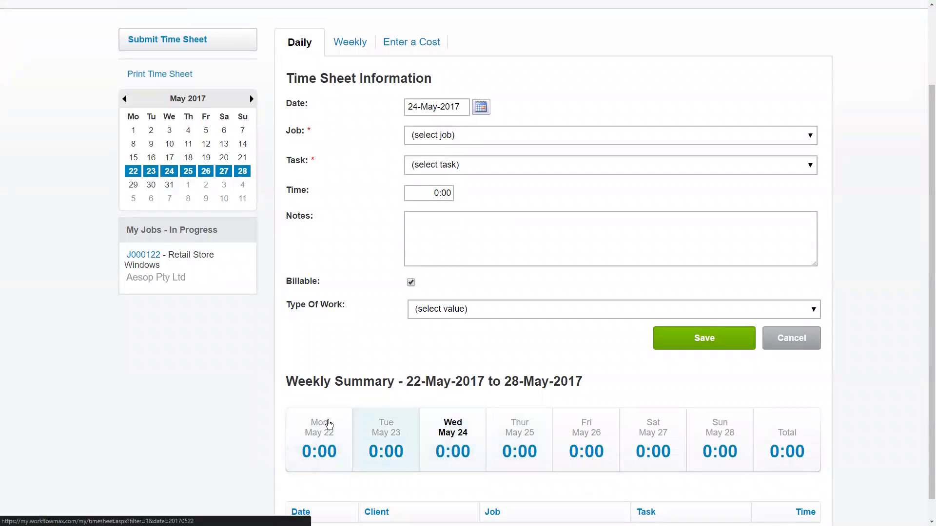
Step: Open the cost entry form, examine its job choices and cost fields, and return to the dashboard without saving
scroll(265, 379, "up", 1)
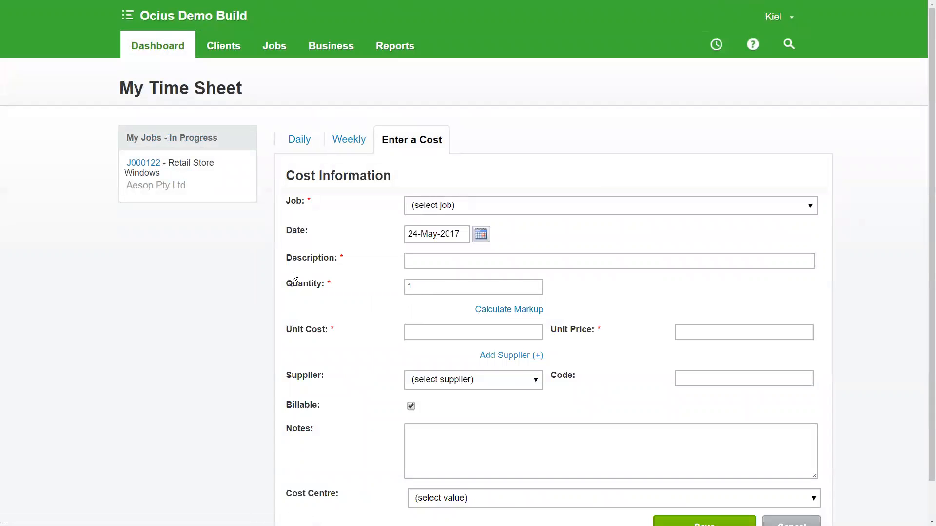
left_click(489, 206)
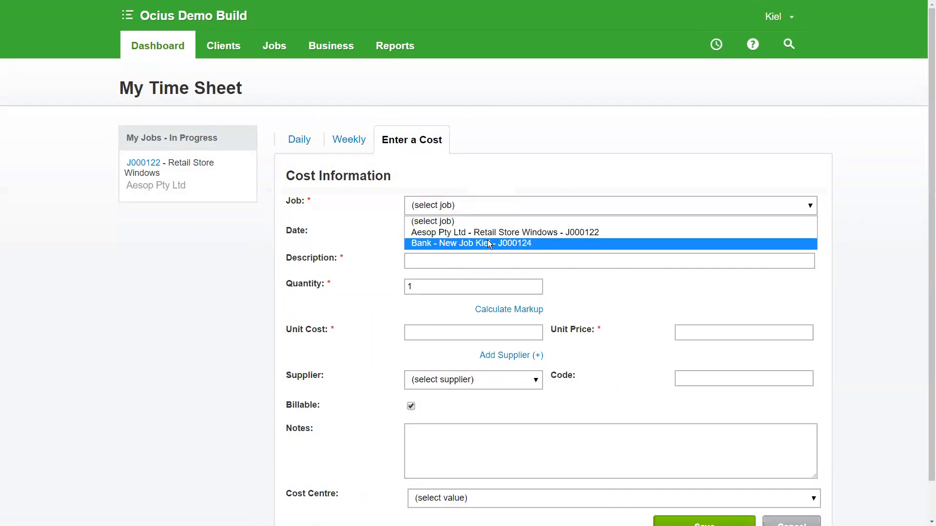
left_click(487, 177)
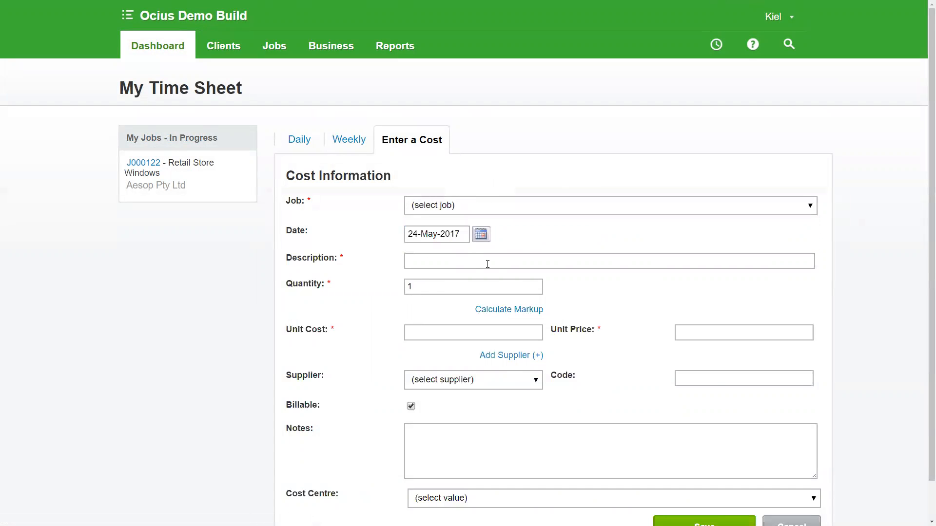
scroll(488, 258, "down", 2)
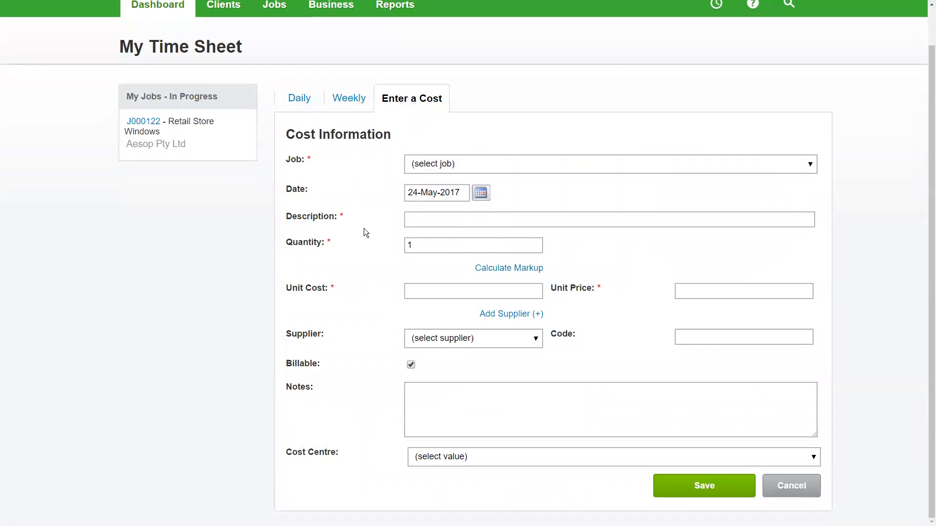
left_click_drag(304, 159, 315, 156)
left_click(340, 214)
left_click(459, 162)
left_click(485, 131)
left_click(499, 453)
left_click(273, 431)
scroll(161, 249, "up", 1)
scroll(146, 217, "down", 1)
scroll(164, 230, "up", 1)
left_click(186, 51)
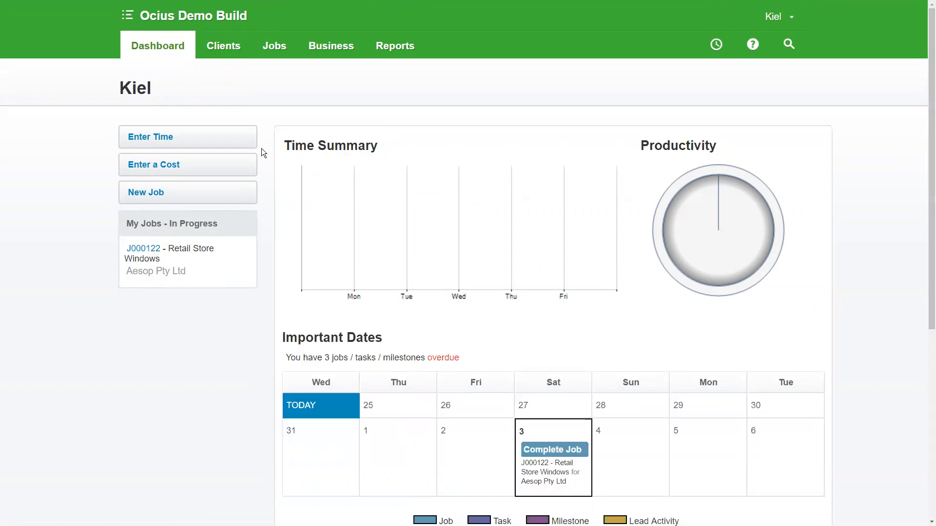
Step: Open the 7-Eleven client record and view its invoices
left_click(226, 46)
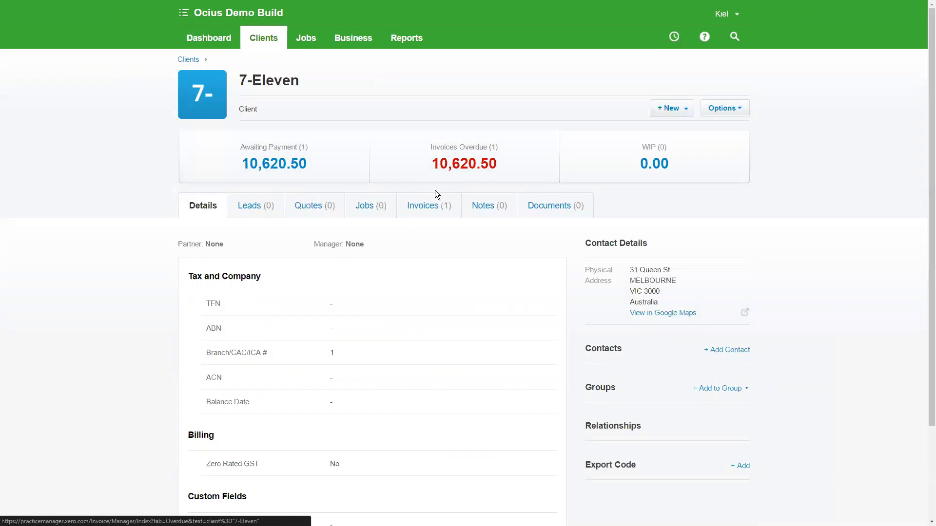
left_click(426, 207)
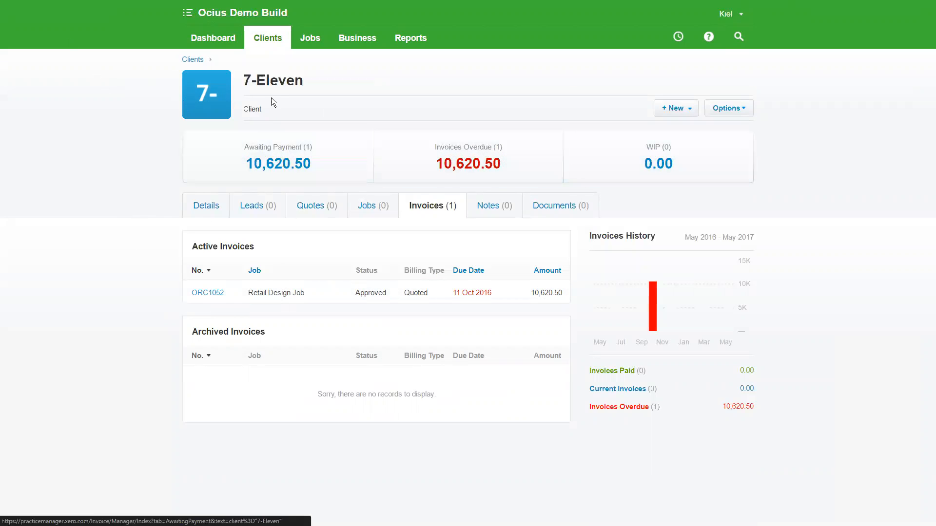
Step: Return to the client list and open the 7-Eleven client for editing
left_click(263, 38)
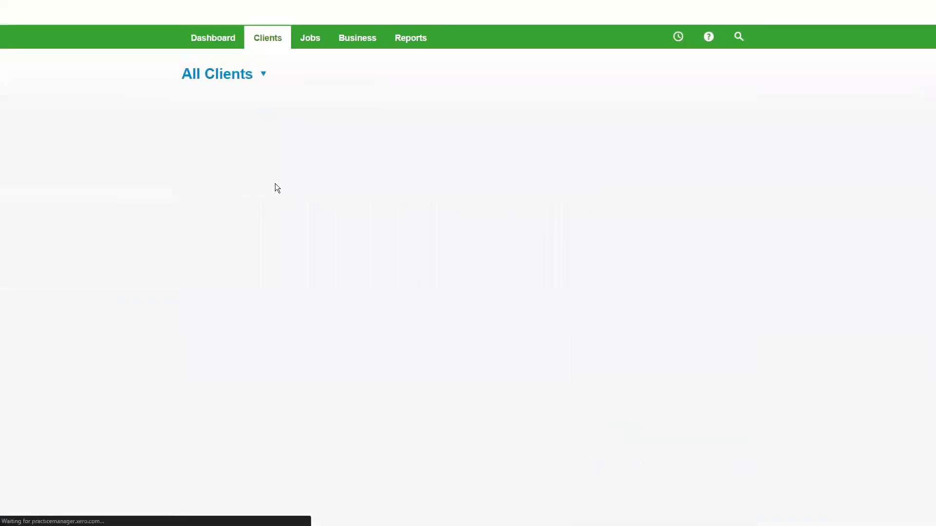
left_click(257, 219)
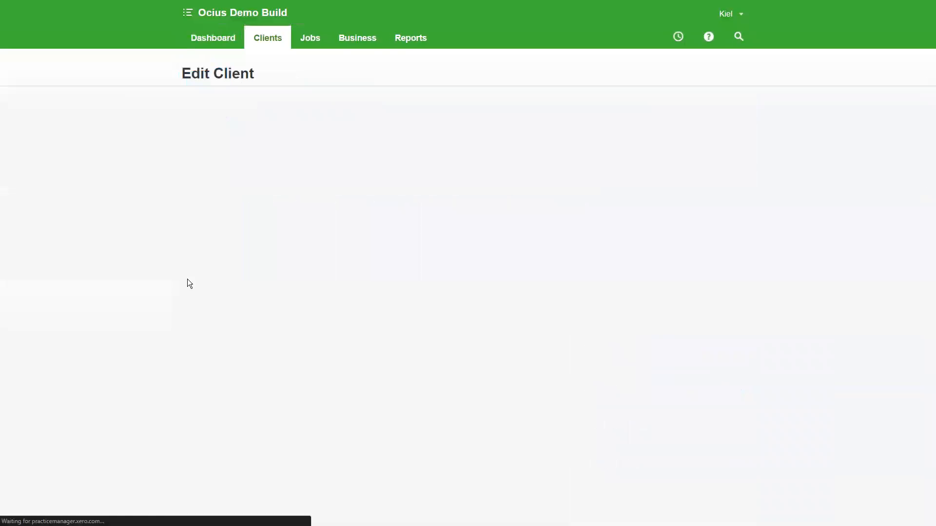
left_click(265, 278)
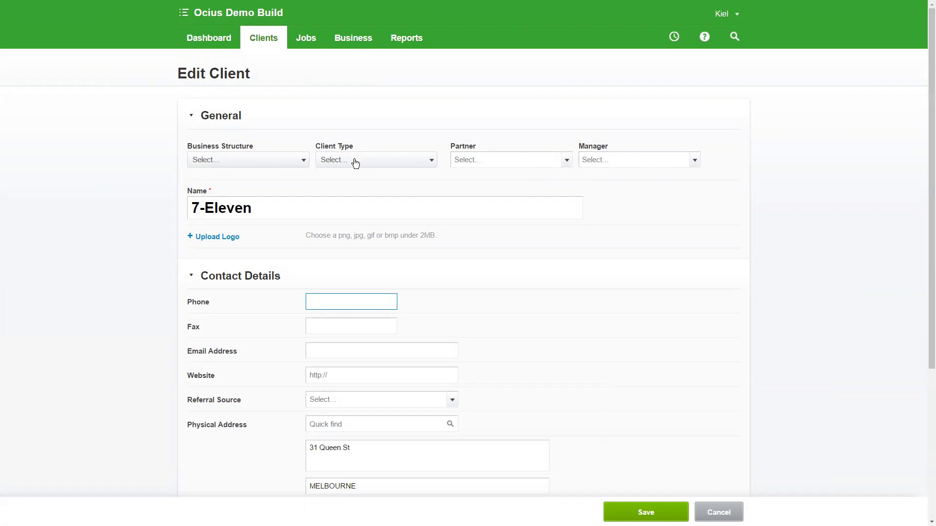
Step: Expand the Tax and Company, Billing and Custom Fields sections of the 7-Eleven client and review all its editable fields
scroll(405, 185, "down", 3)
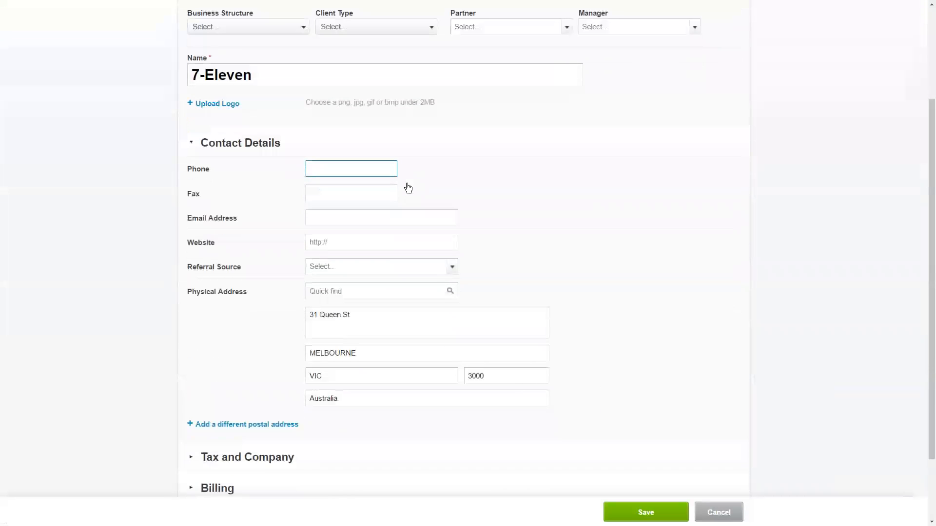
left_click(192, 443)
scroll(230, 421, "down", 5)
left_click(272, 407)
scroll(259, 438, "down", 2)
left_click(275, 433)
scroll(199, 449, "down", 2)
scroll(243, 415, "up", 2)
scroll(263, 390, "up", 3)
scroll(271, 351, "down", 4)
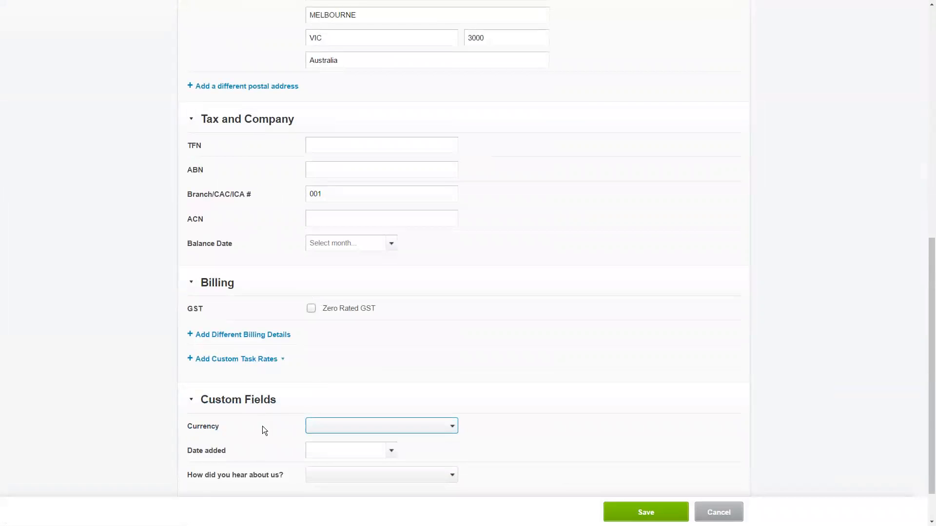
scroll(253, 414, "up", 4)
scroll(244, 410, "up", 5)
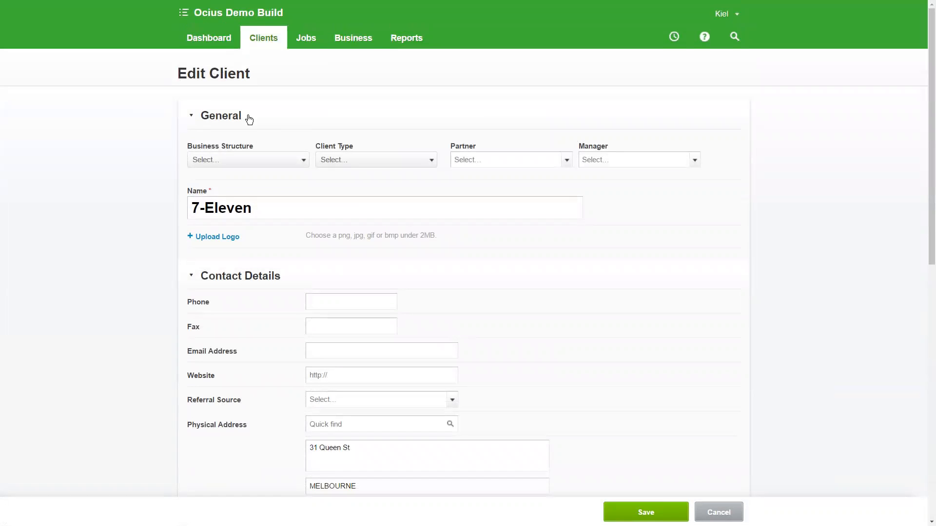
Step: Leave the client edit form and open the Bank West contact from the list of all contacts
left_click(249, 42)
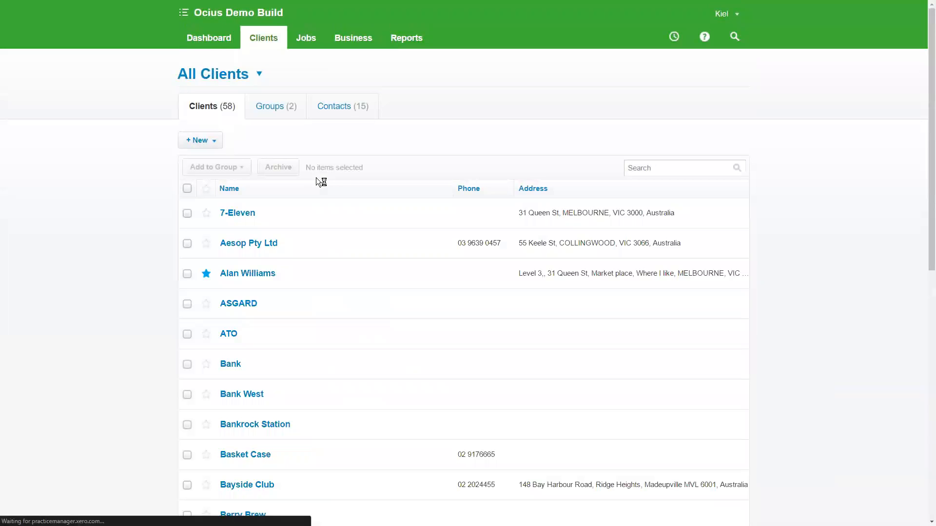
left_click(321, 108)
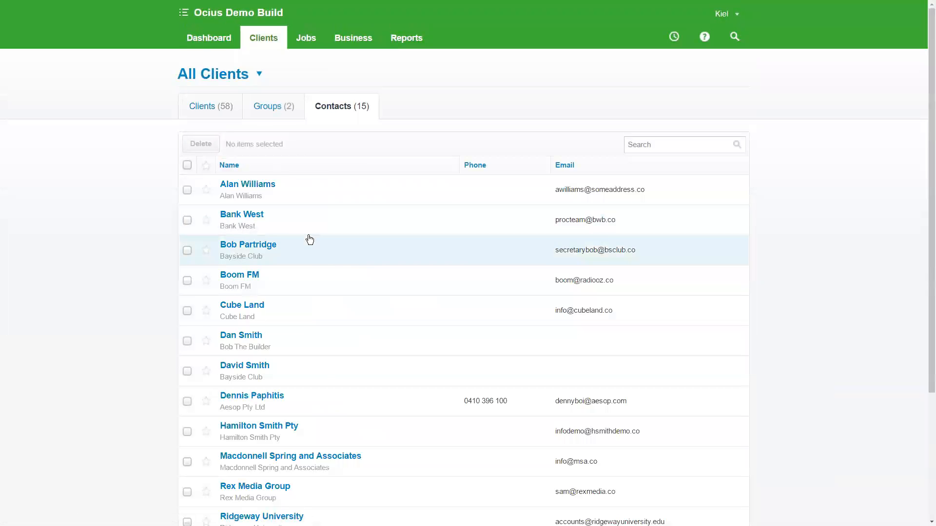
left_click(261, 215)
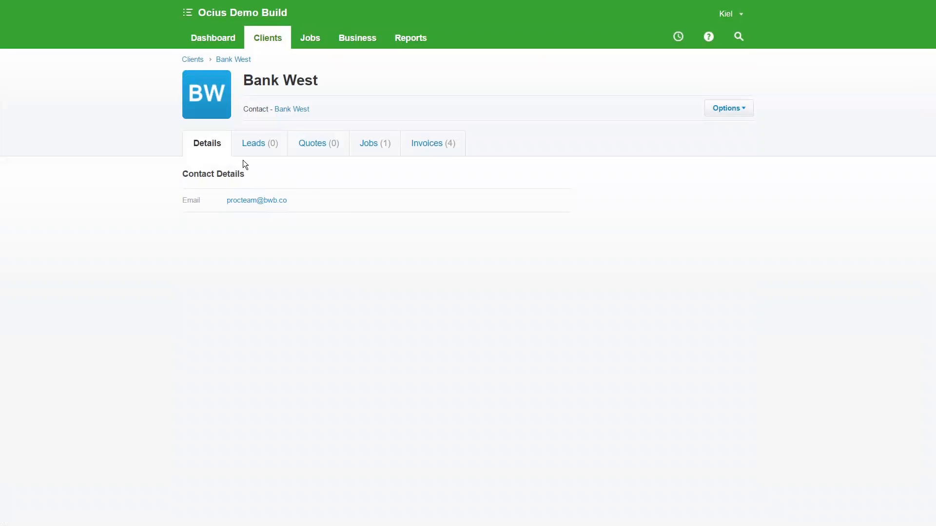
Step: Open Bank West's job New Store Fitout North Melbourne and check the client in its job information
left_click(370, 142)
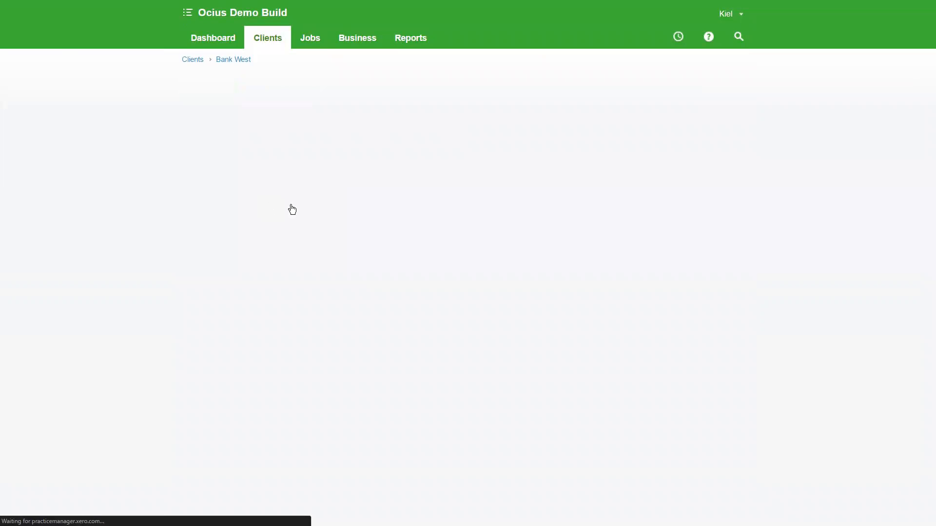
left_click(206, 231)
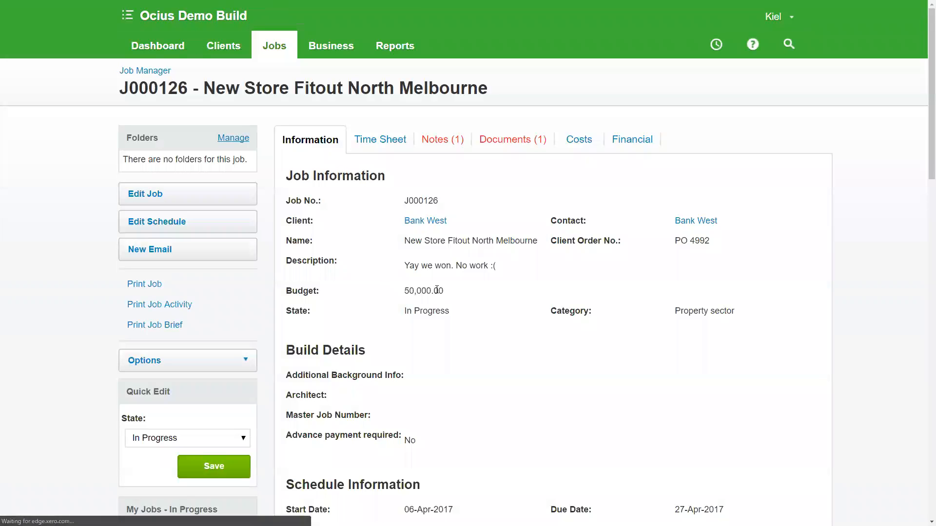
left_click_drag(460, 227, 394, 220)
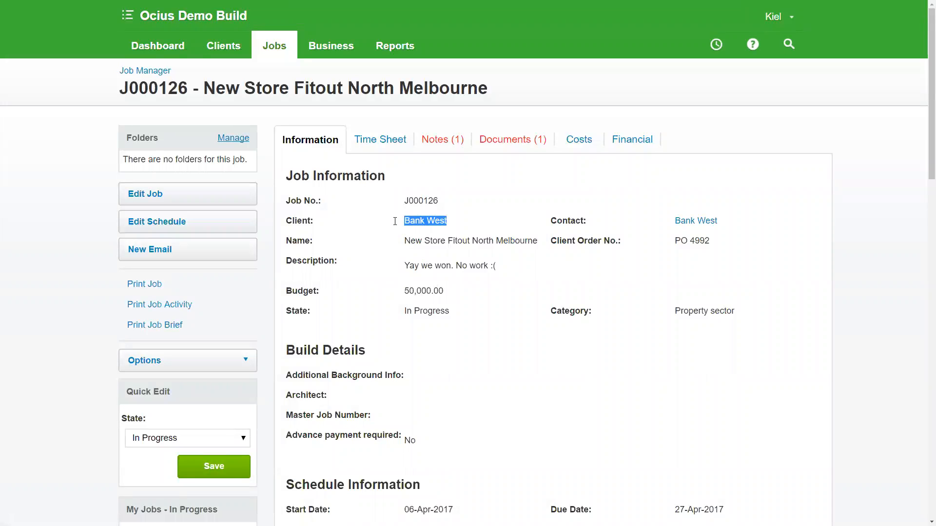
left_click(394, 220)
Step: Go back to the clients area and view the list of client groups
left_click(221, 52)
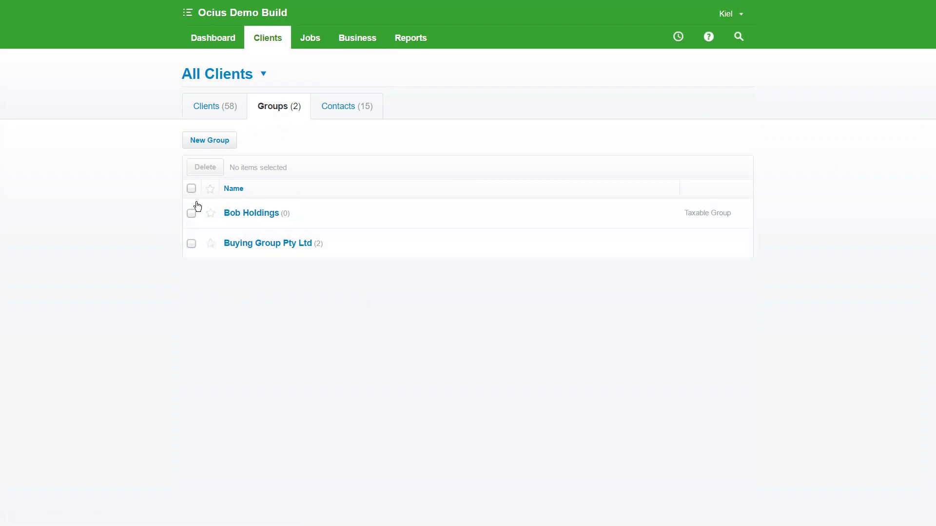
left_click(310, 36)
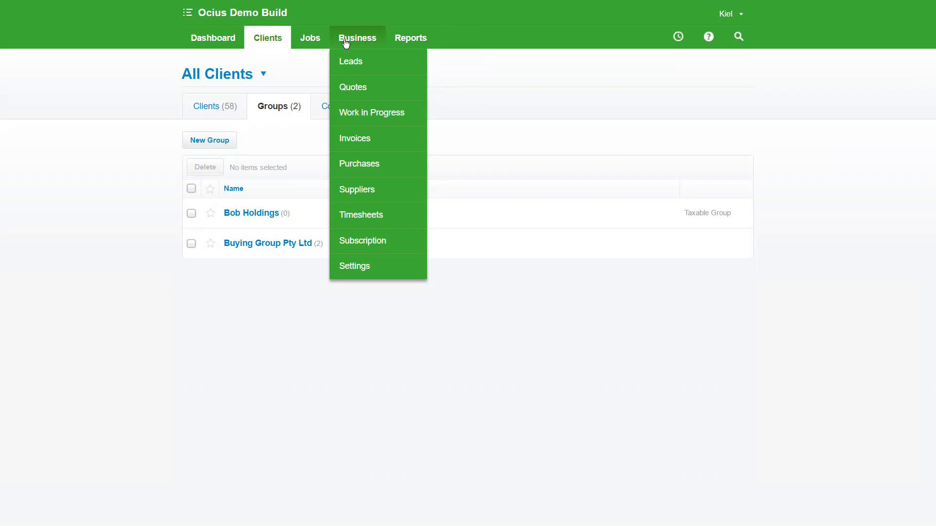
Step: Start a new lead from the Lead Manager and apply the Common Lead template to it
left_click(389, 70)
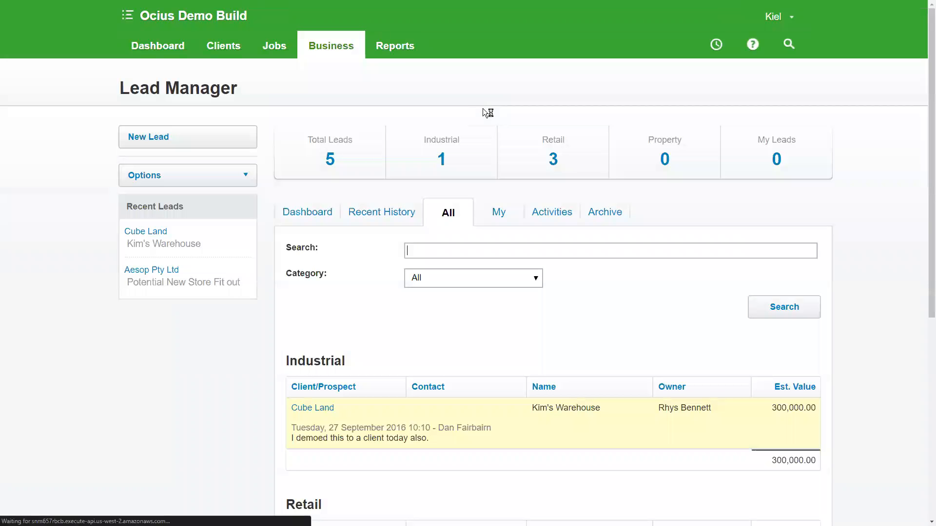
left_click(216, 150)
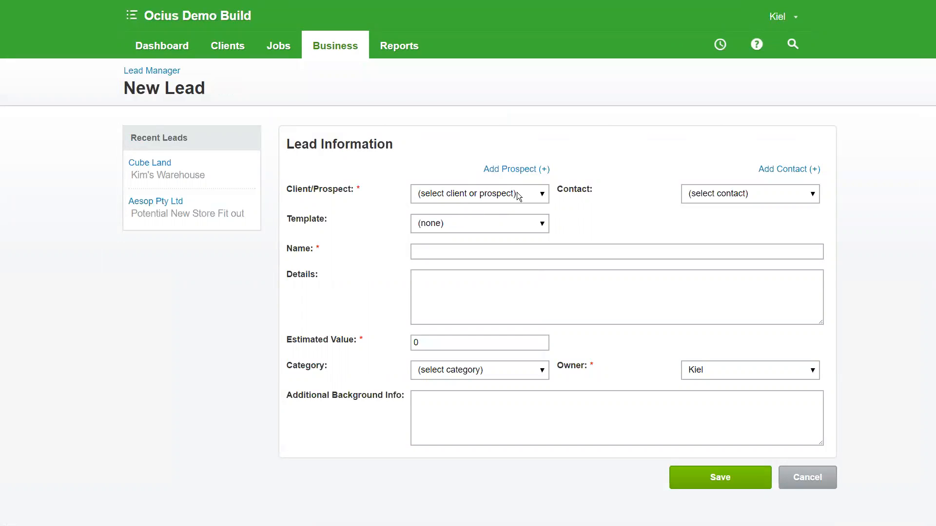
left_click(473, 230)
left_click(473, 230)
left_click(473, 230)
left_click(542, 250)
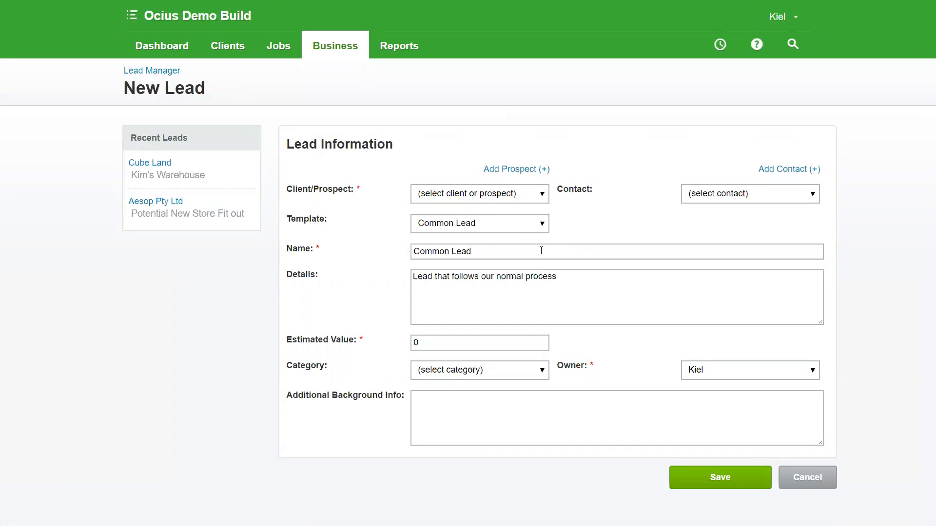
Step: Review the estimated value field and the category options of the new lead without choosing a category
left_click(458, 343)
left_click(477, 375)
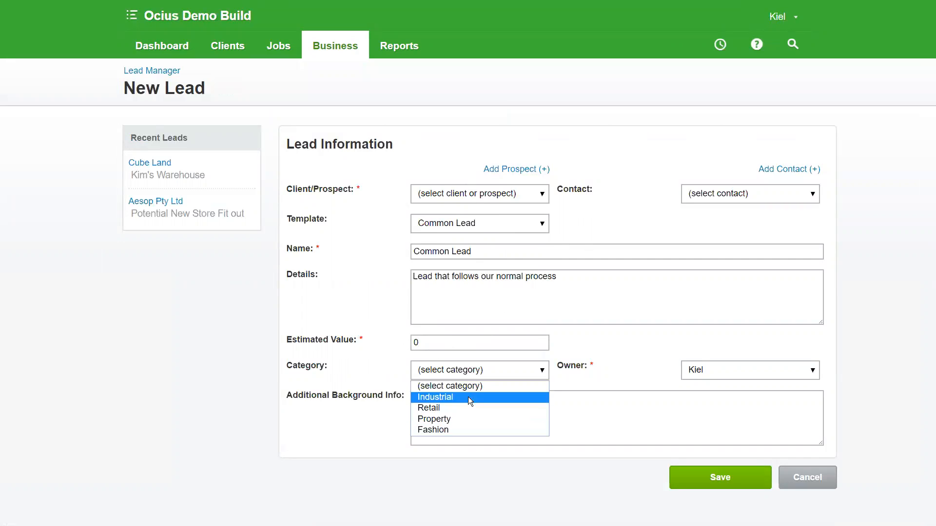
left_click(53, 337)
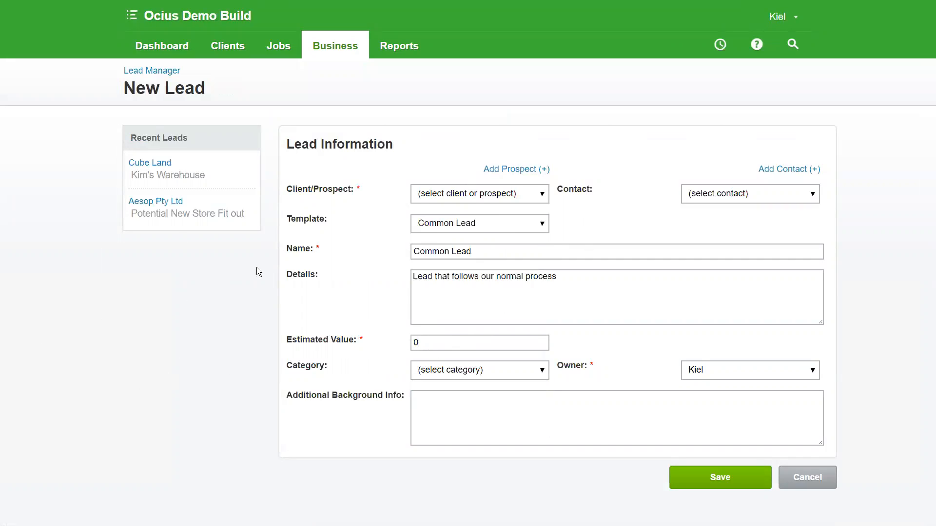
Step: Open the recent Cube Land lead and review its information, notes area, activities calendar and lead history
left_click(158, 165)
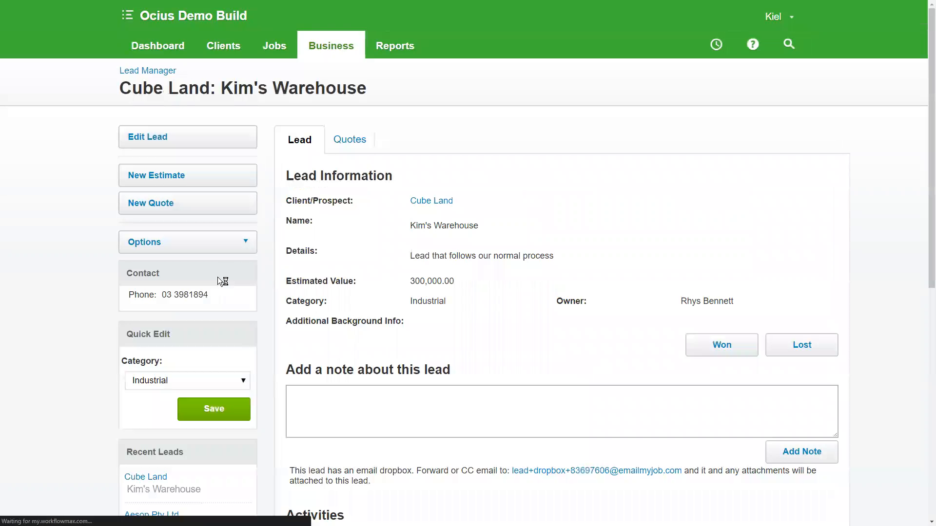
scroll(400, 283, "down", 3)
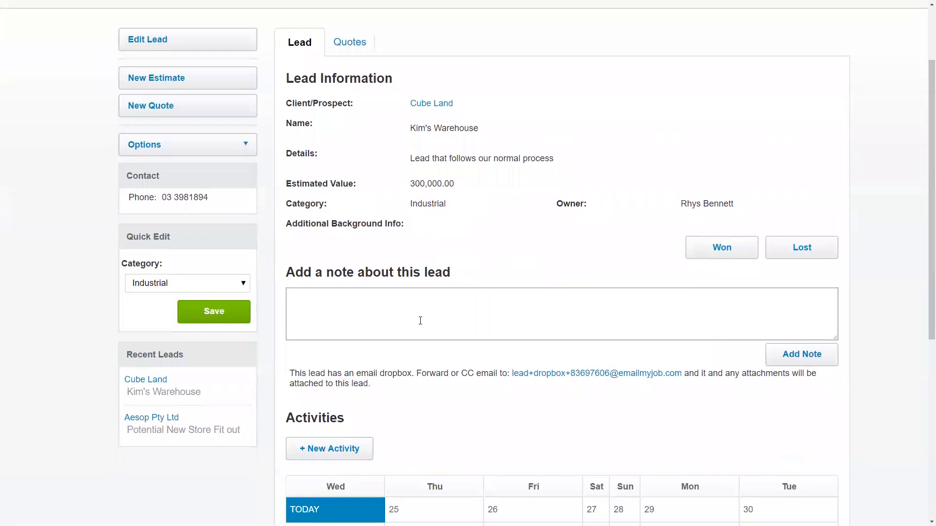
scroll(441, 255, "up", 1)
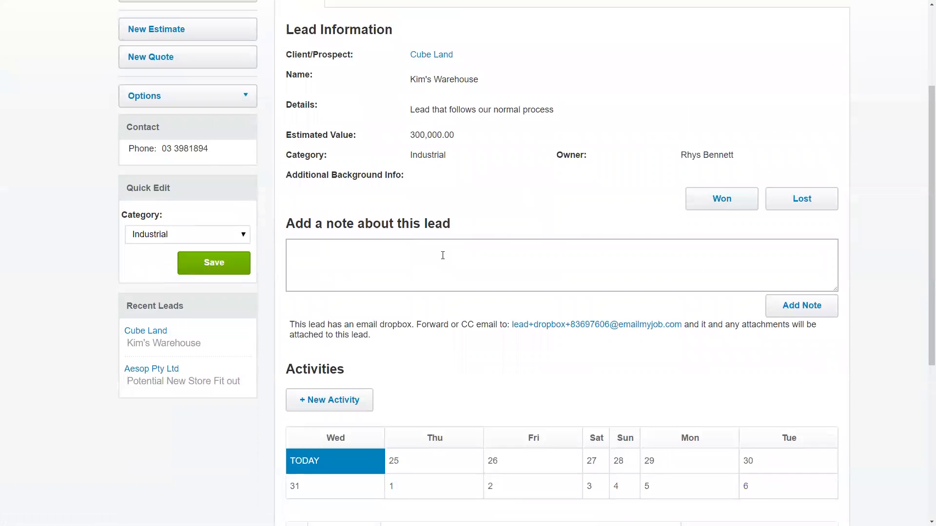
scroll(456, 219, "down", 1)
scroll(397, 196, "up", 2)
scroll(437, 299, "down", 3)
scroll(437, 302, "down", 3)
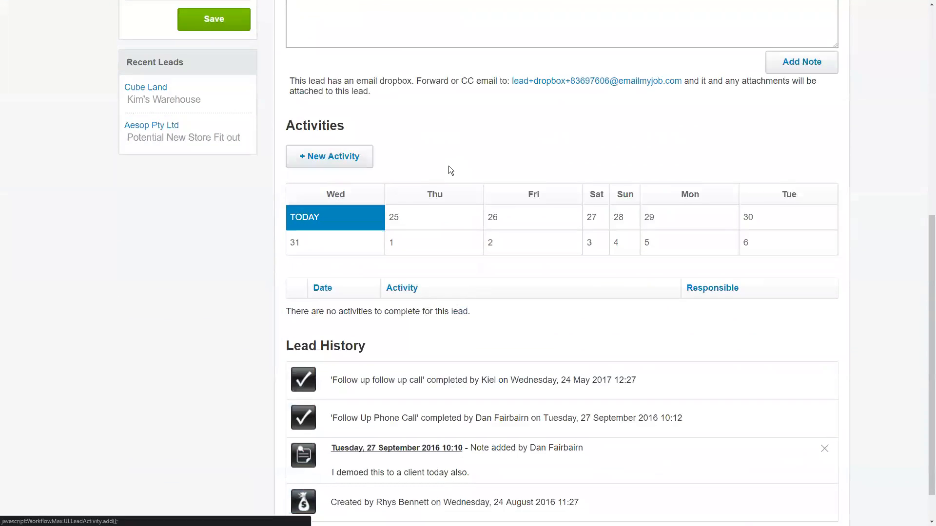
scroll(415, 219, "down", 1)
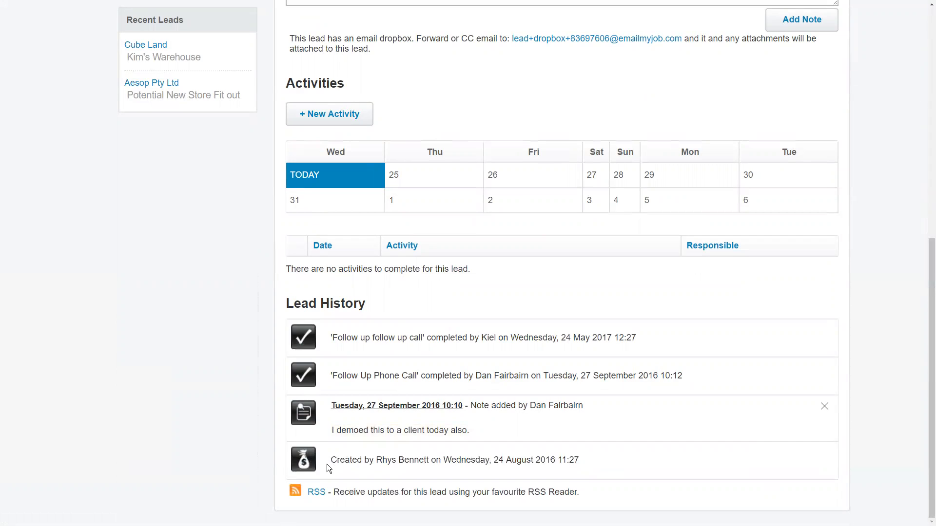
Step: Recheck the Cube Land lead's estimated value and history, and view the quotes attached to it
scroll(374, 242, "up", 5)
scroll(374, 242, "up", 2)
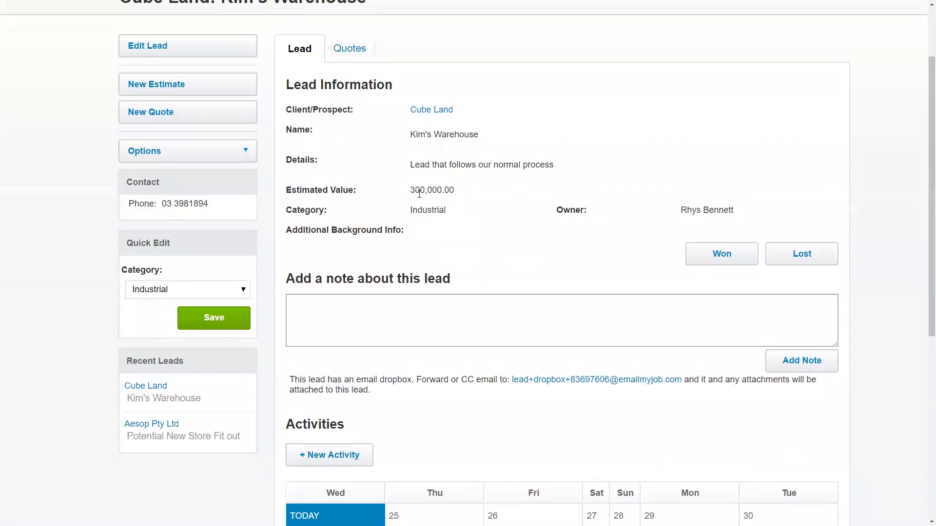
scroll(538, 307, "down", 7)
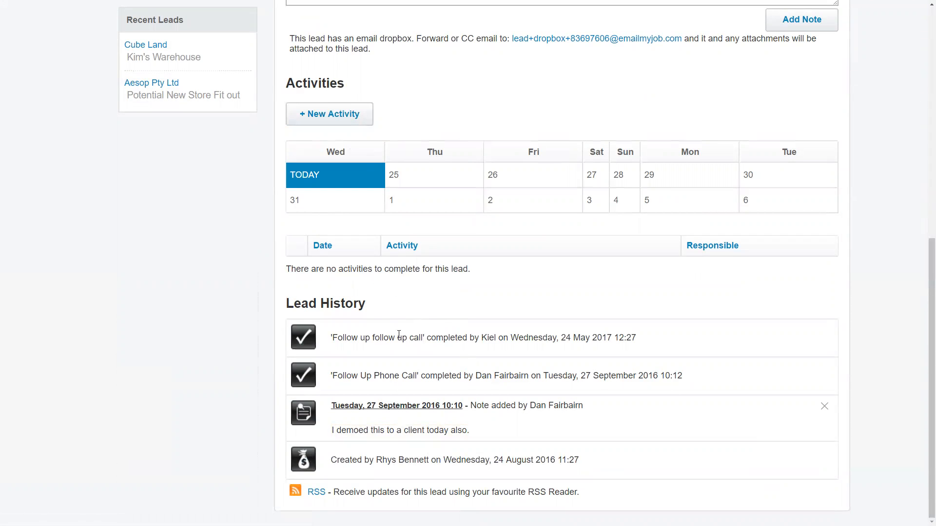
scroll(489, 340, "up", 8)
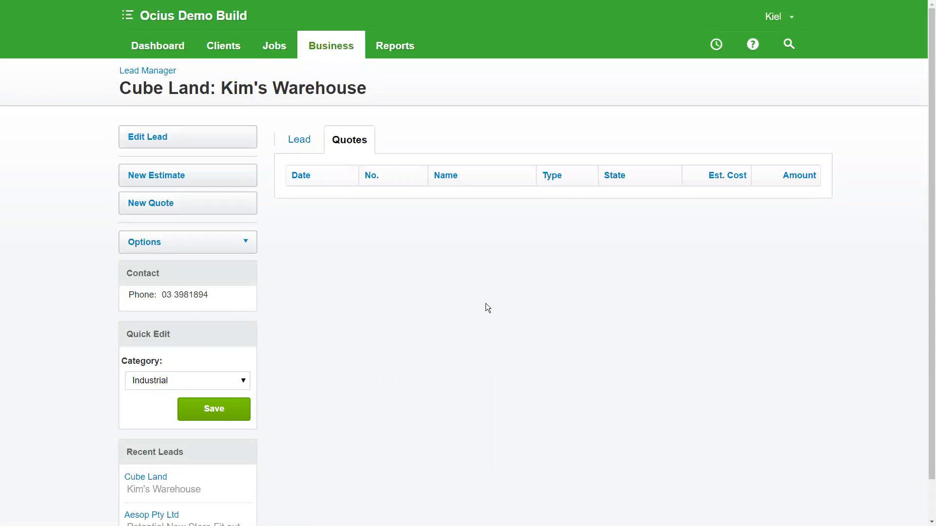
Step: Open the Retail Store Windows quote from the quotes list and examine its tasks, costs, totals and issue options
left_click(343, 48)
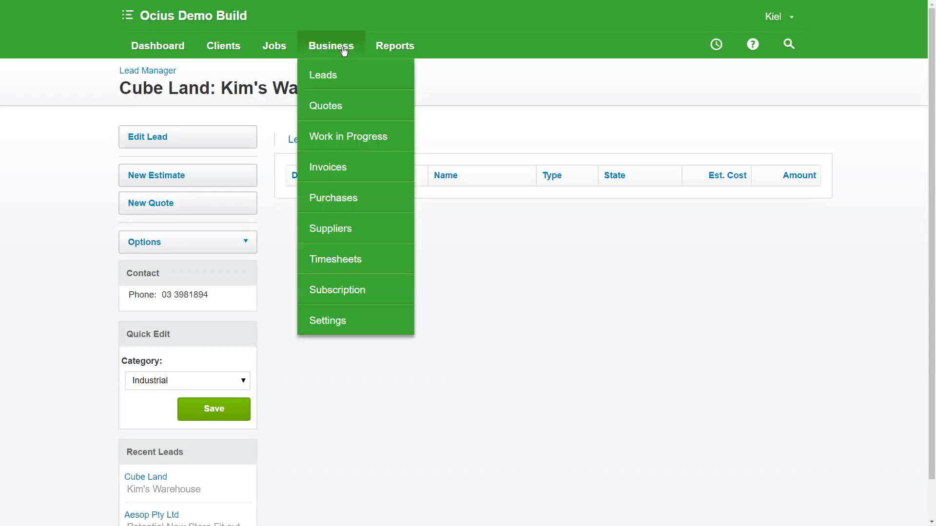
left_click(340, 105)
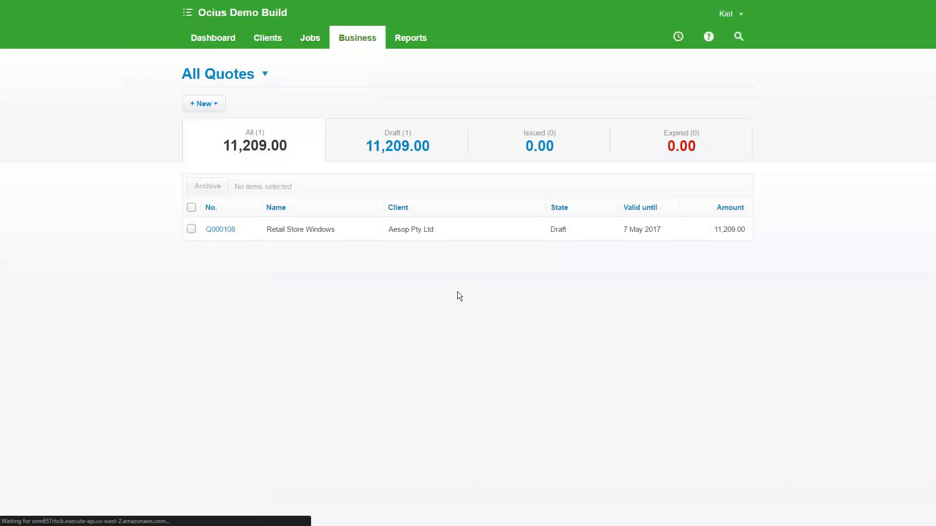
left_click(219, 230)
scroll(672, 344, "down", 3)
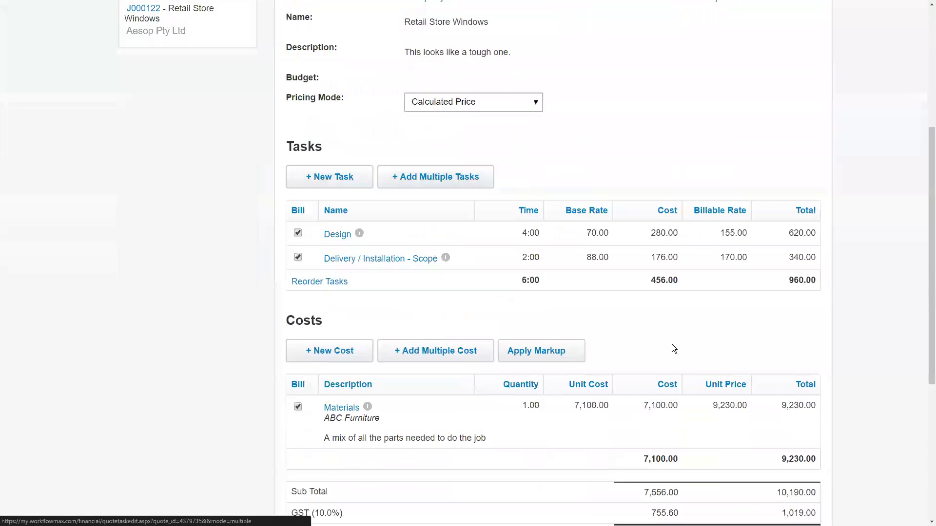
scroll(696, 336, "up", 4)
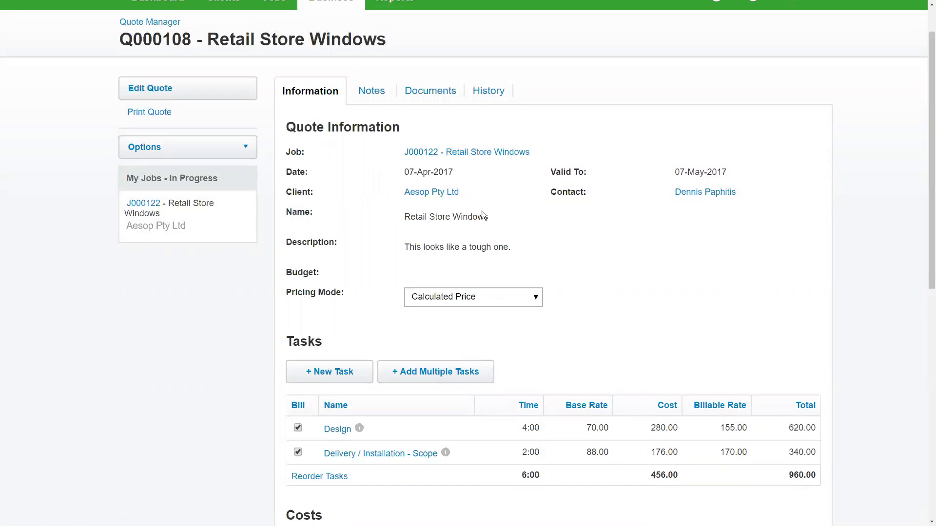
scroll(496, 205, "down", 5)
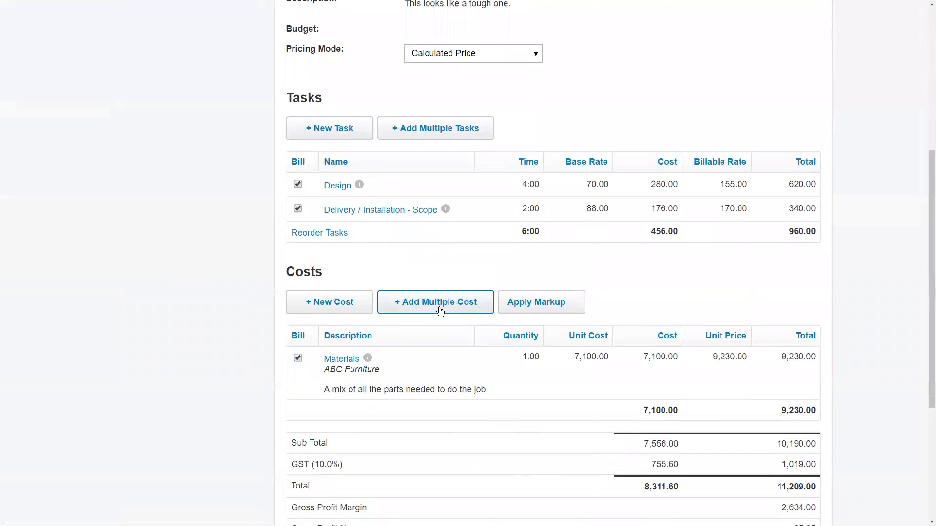
scroll(520, 407, "down", 5)
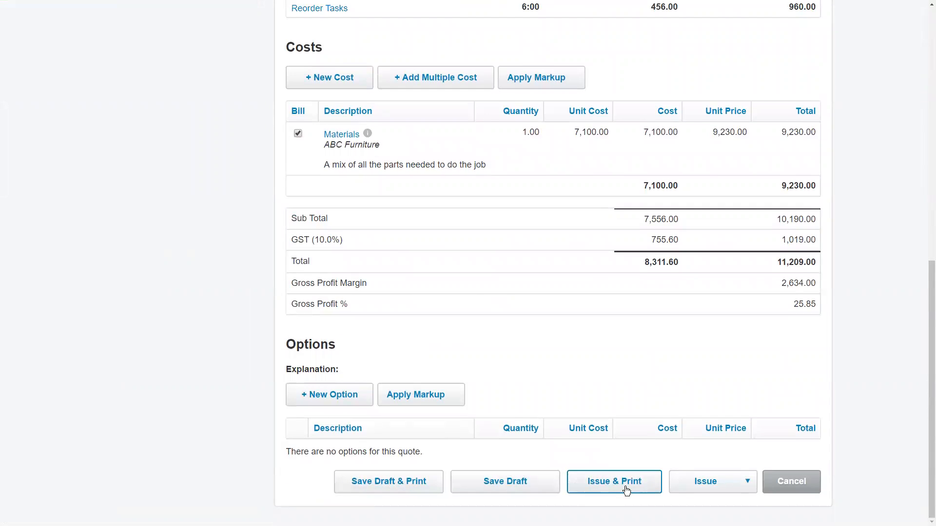
left_click(615, 483)
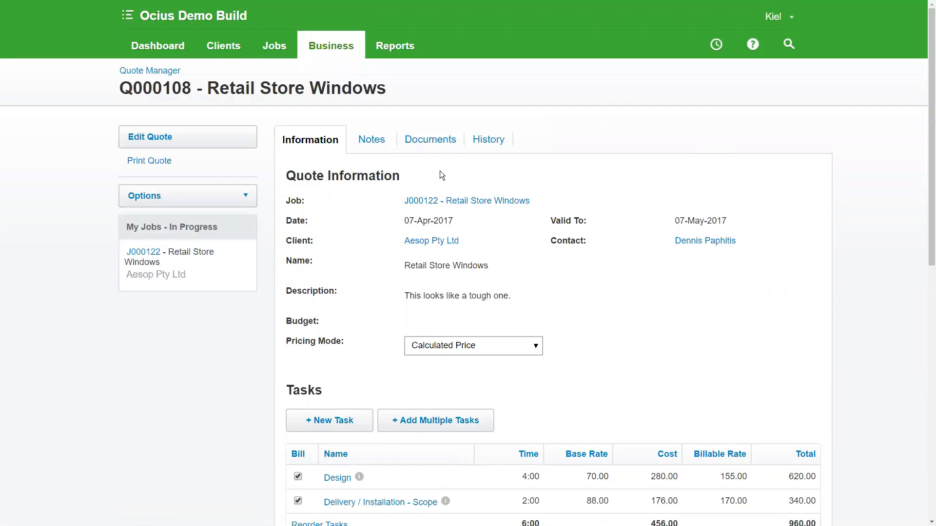
Step: Start a new quote from the quotes list and select 7-Eleven as its client, leaving the contact unselected
left_click(331, 45)
left_click(341, 100)
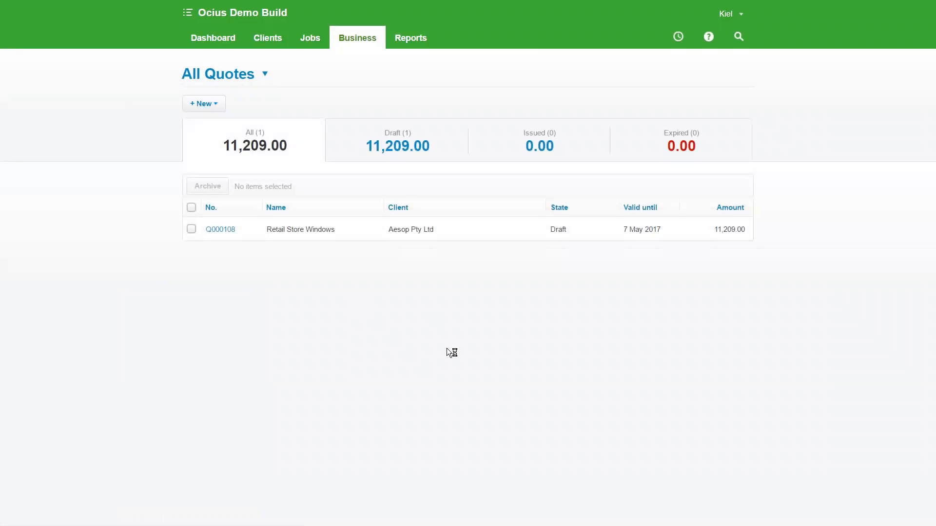
left_click(202, 103)
left_click(211, 126)
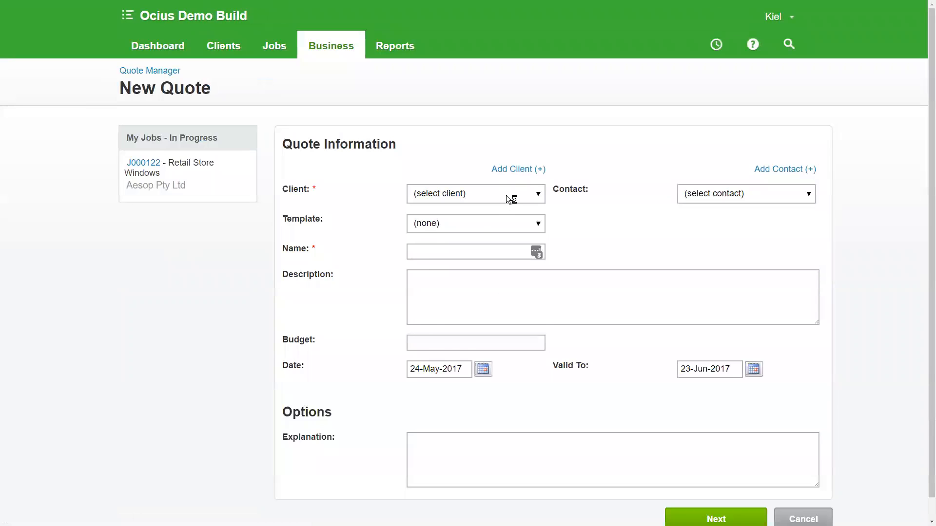
left_click(511, 190)
key("Down")
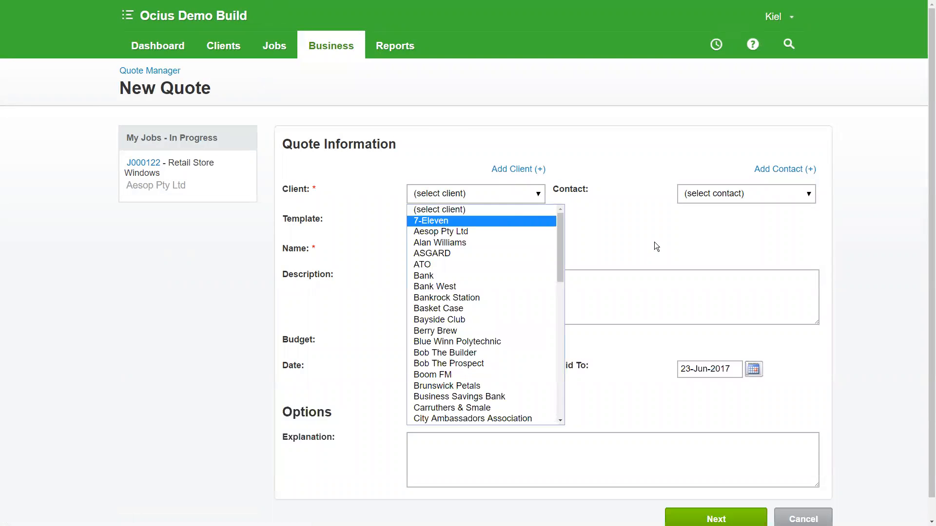
key("Return")
left_click(781, 194)
left_click(739, 210)
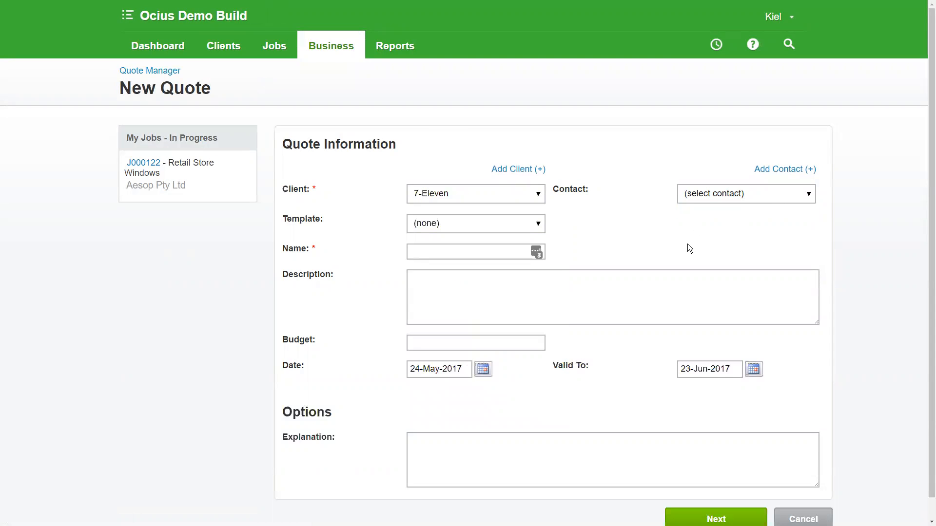
Step: Apply the Aesop Store Template to the new quote and continue to its detailed task and cost page
left_click(519, 227)
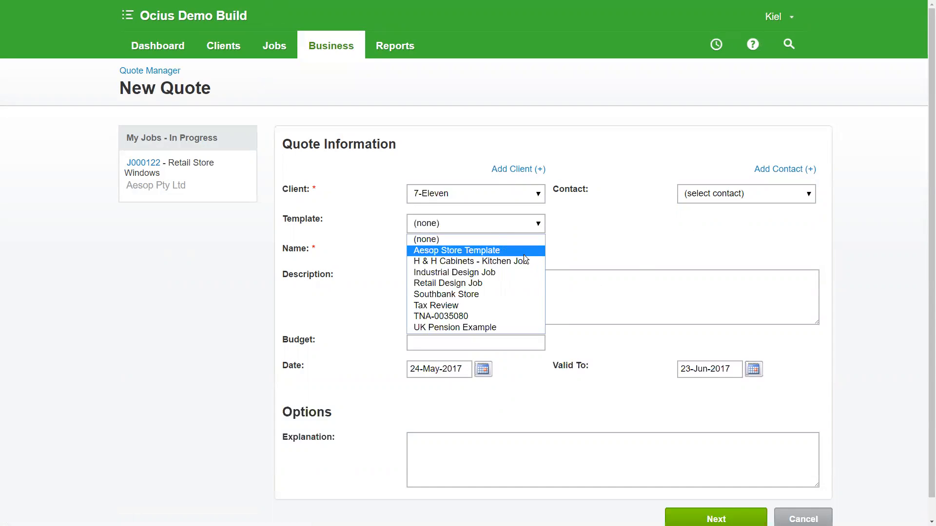
left_click(517, 252)
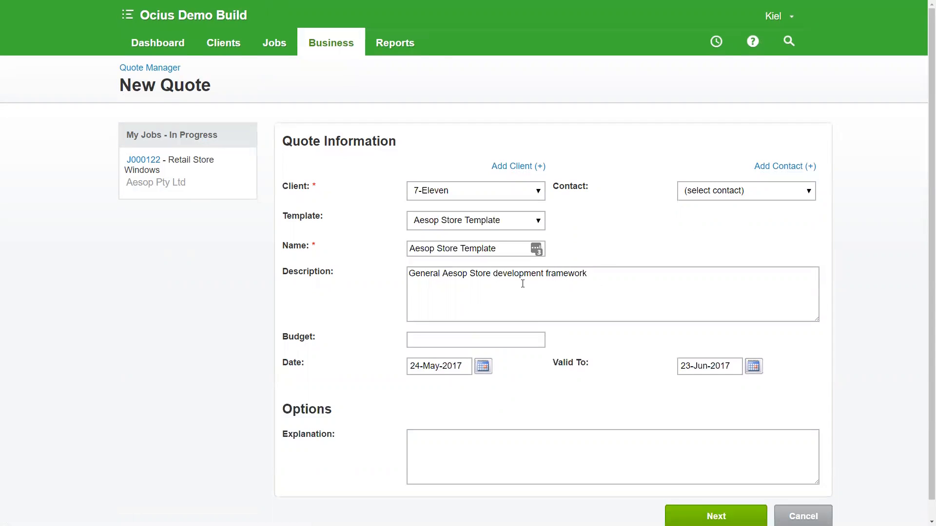
scroll(522, 281, "down", 1)
left_click(490, 325)
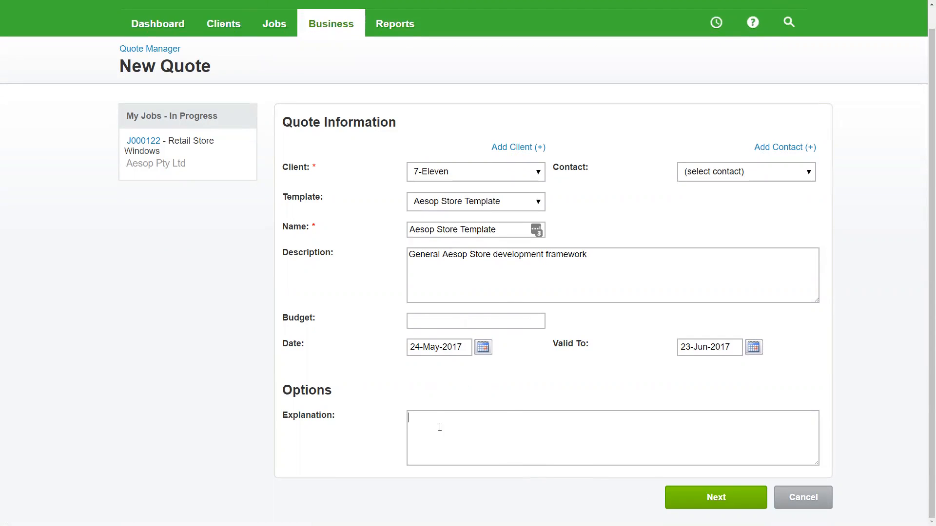
left_click(678, 497)
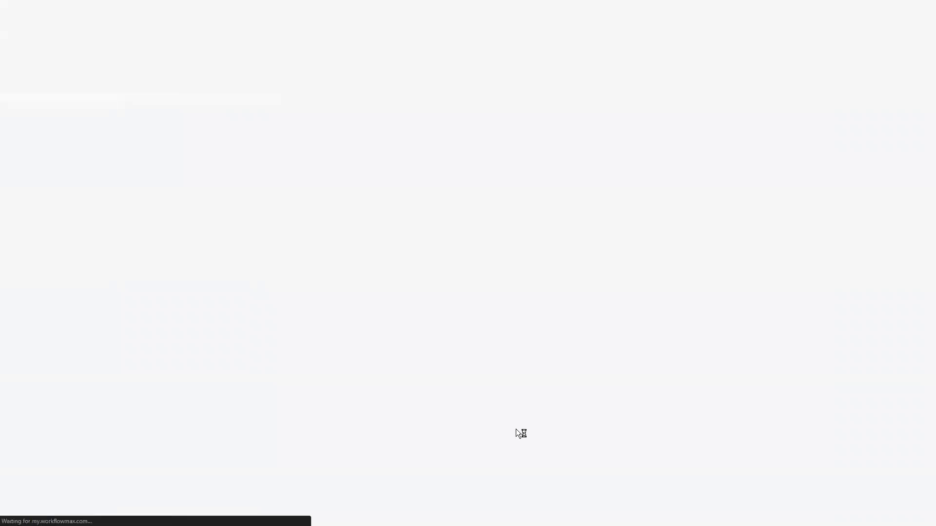
Step: Examine the 7-Eleven quote's information, tasks, costs, profit totals and options
scroll(605, 307, "down", 5)
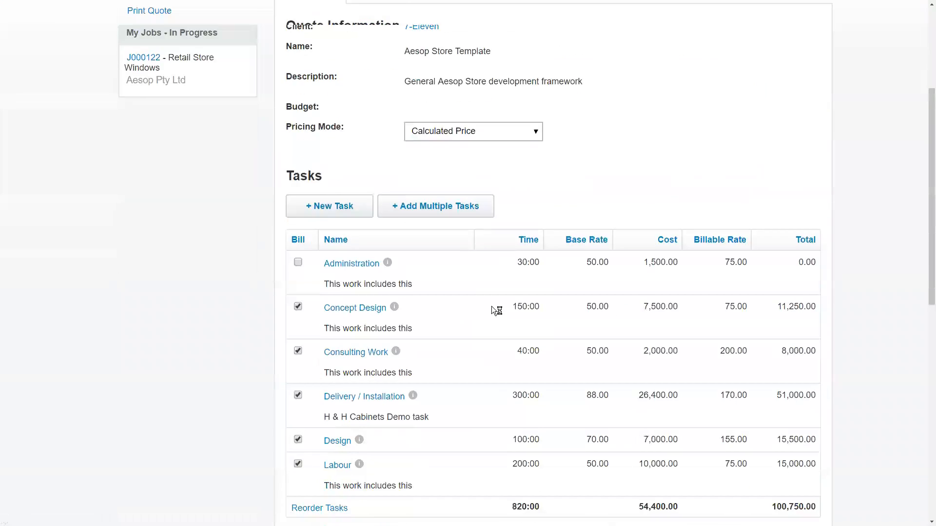
scroll(471, 272, "up", 3)
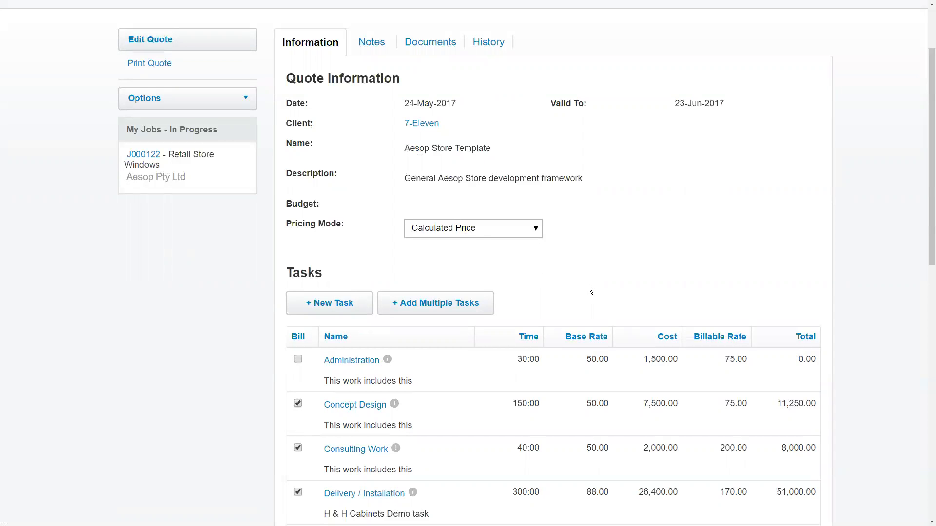
scroll(600, 298, "down", 1)
scroll(474, 314, "down", 5)
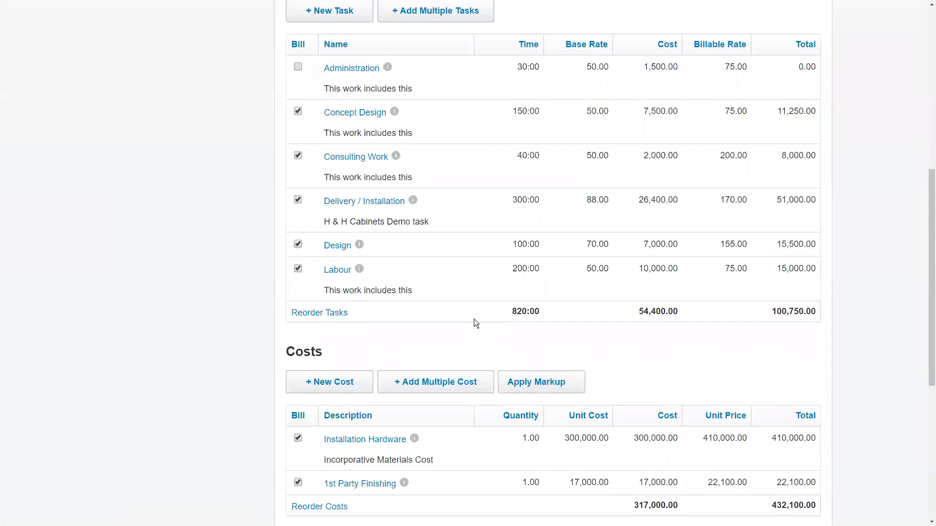
scroll(474, 319, "down", 1)
scroll(474, 318, "up", 2)
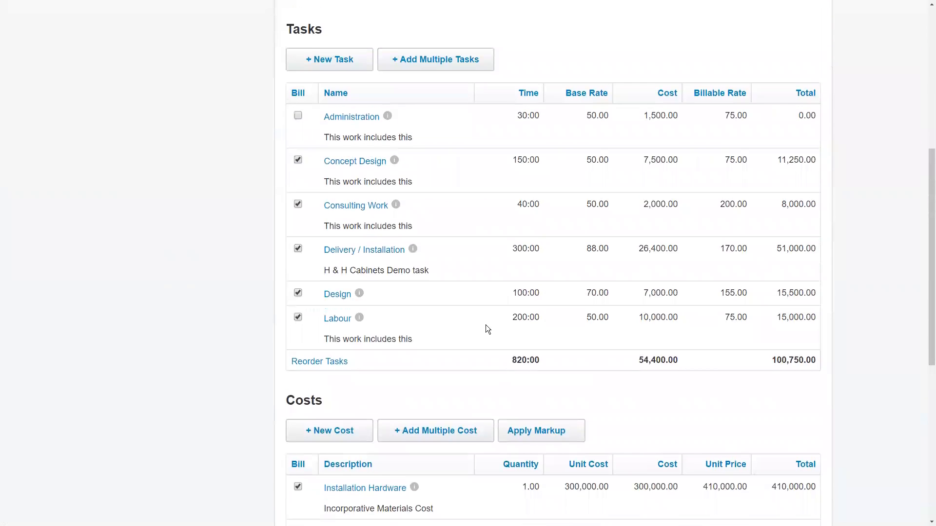
scroll(487, 329, "down", 7)
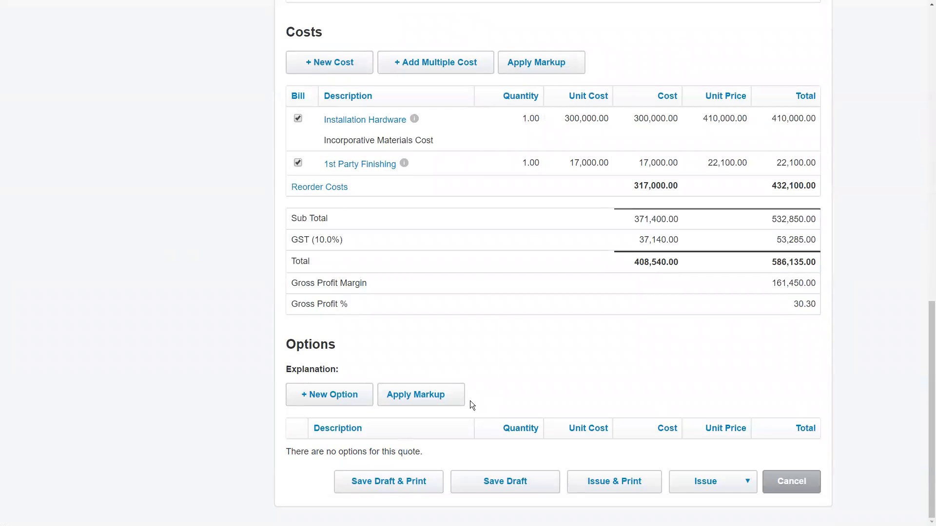
scroll(483, 453, "up", 13)
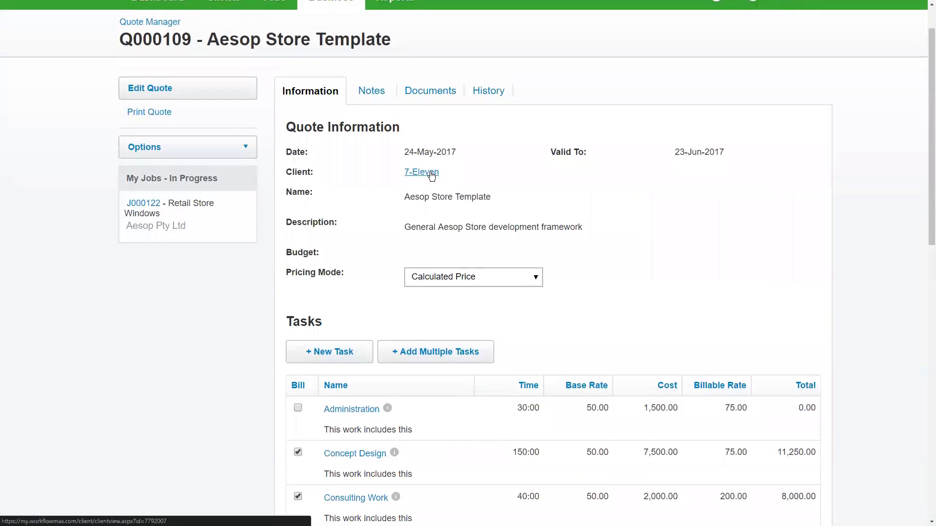
scroll(423, 142, "down", 13)
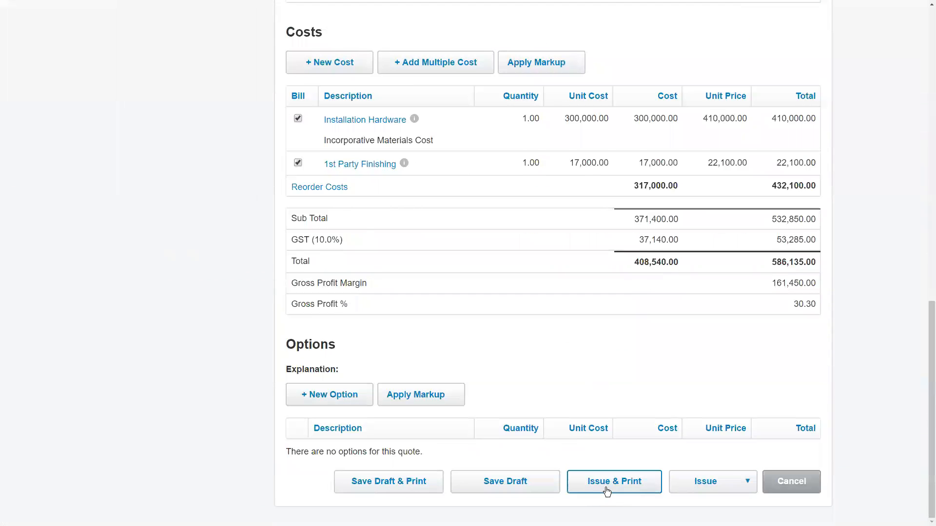
Step: Issue the 7-Eleven quote and generate its printable version
left_click(653, 487)
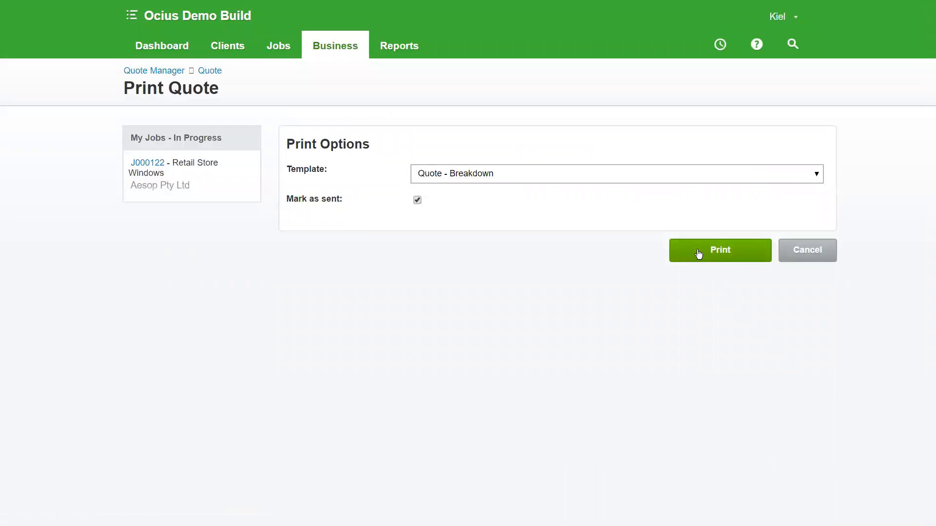
left_click(620, 176)
left_click(534, 200)
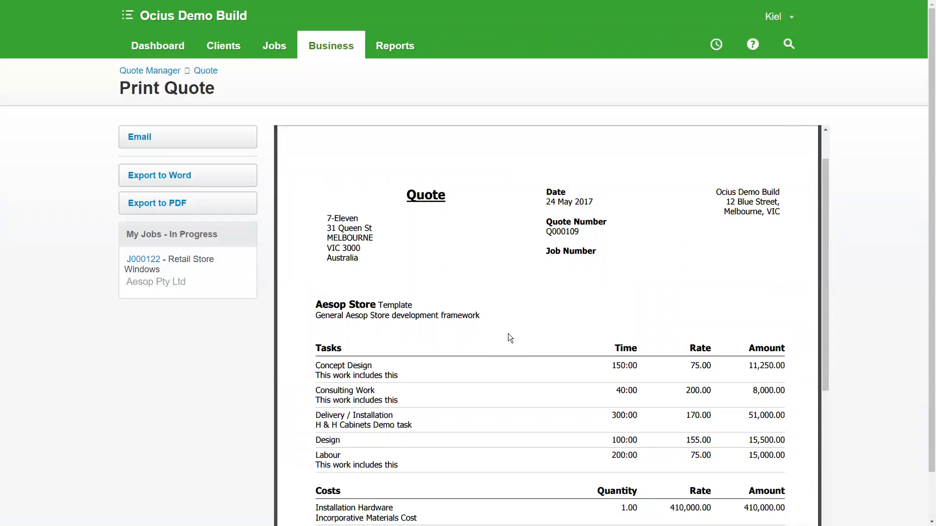
Step: Read through the printed 7-Eleven quote, and return to the issued quote to view its revise, accepted and declined options
scroll(508, 334, "down", 2)
scroll(518, 321, "down", 5)
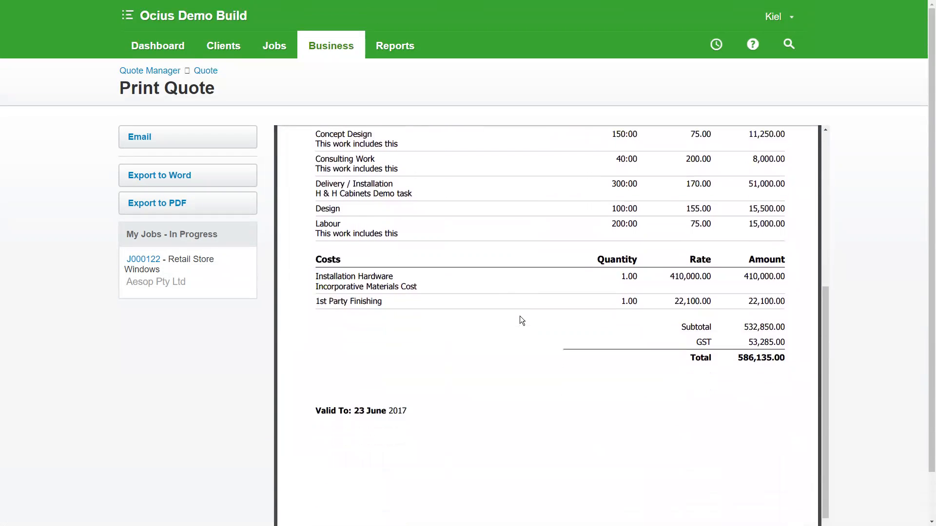
scroll(439, 305, "up", 10)
left_click(205, 71)
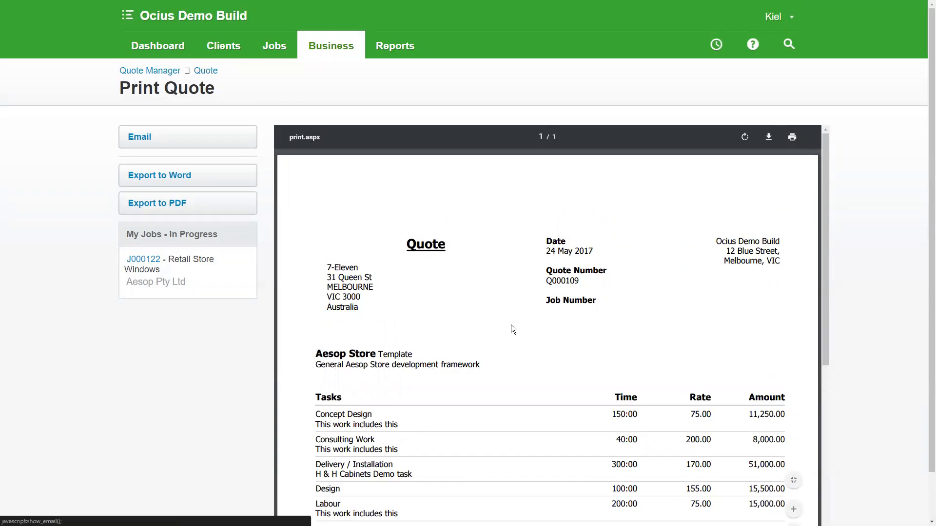
scroll(623, 404, "down", 10)
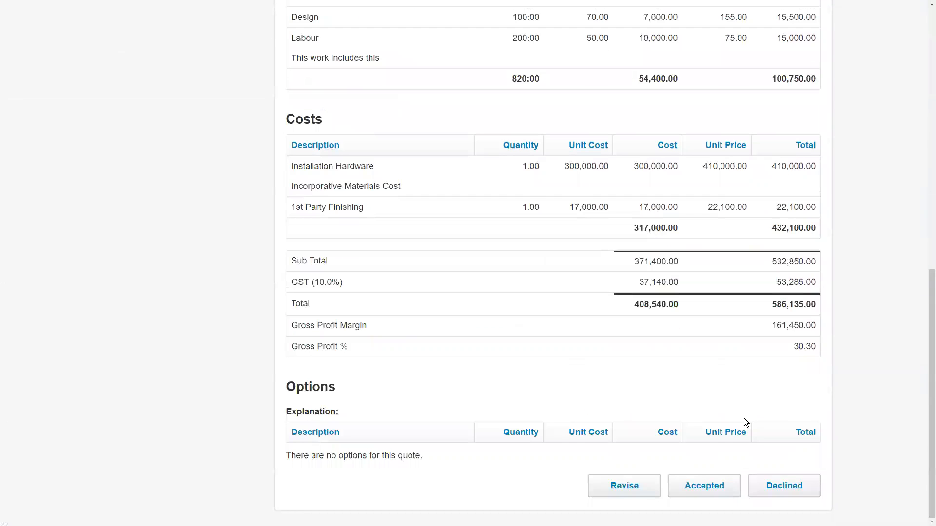
Step: Review the issued 7-Eleven quote from its information down to its options, and mark it as accepted to create the job
scroll(563, 411, "up", 1)
scroll(470, 268, "up", 5)
scroll(567, 295, "down", 7)
scroll(547, 326, "up", 11)
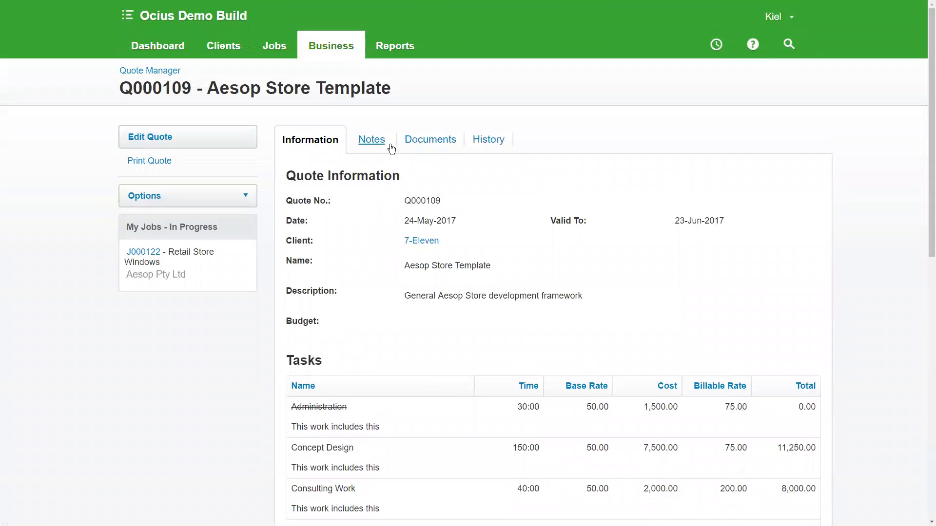
scroll(690, 330, "down", 11)
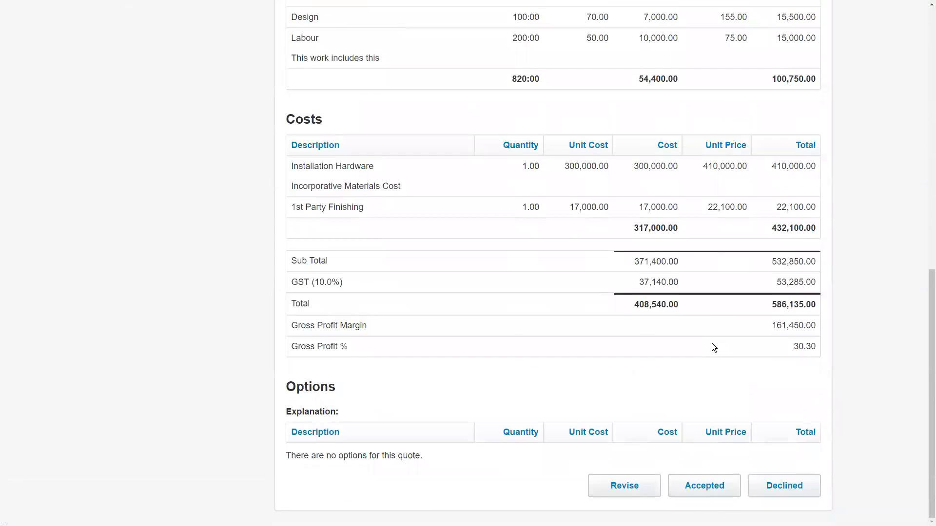
left_click(674, 493)
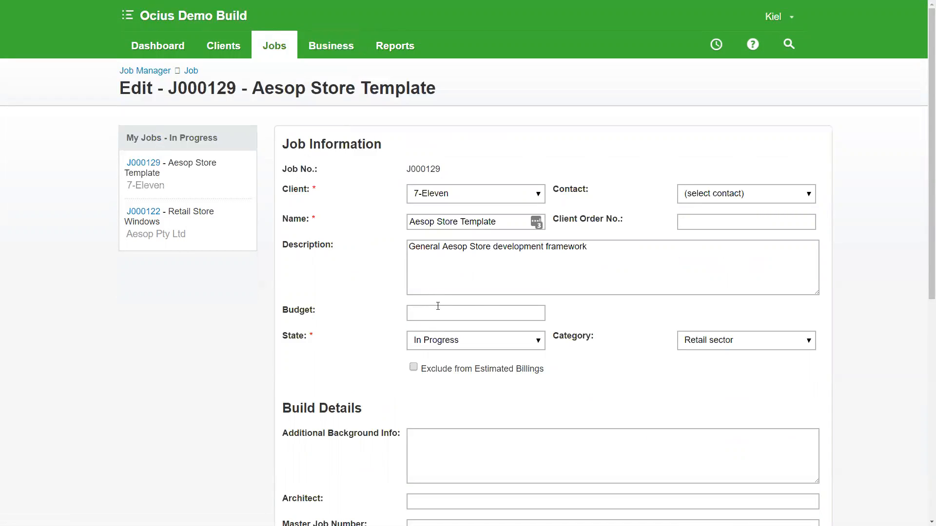
Step: Set the already assigned staff member as both partner and manager of the new Aesop Store Template job, and save it
scroll(501, 327, "down", 6)
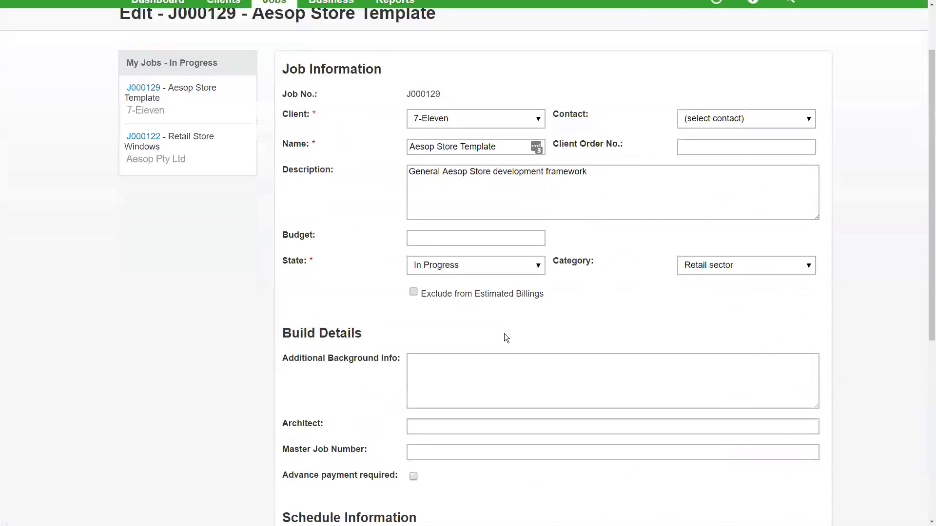
scroll(541, 297, "down", 2)
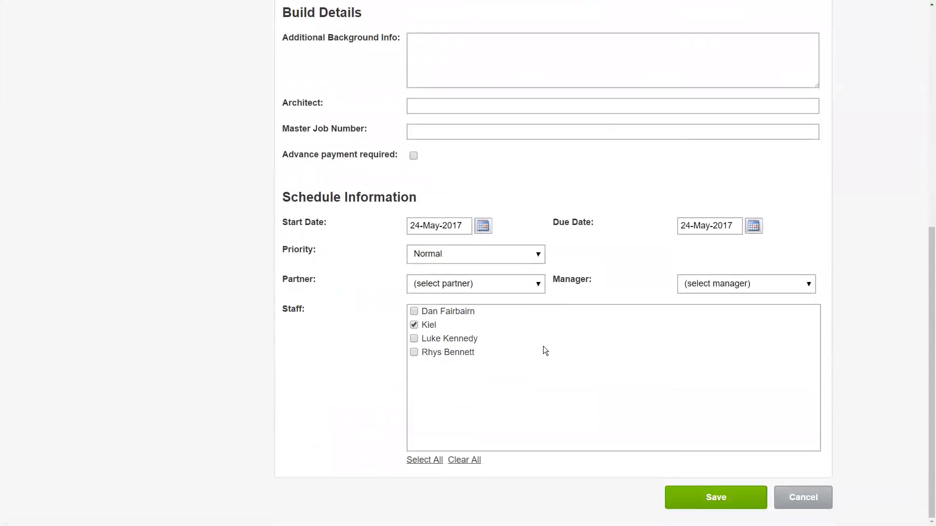
scroll(486, 359, "up", 7)
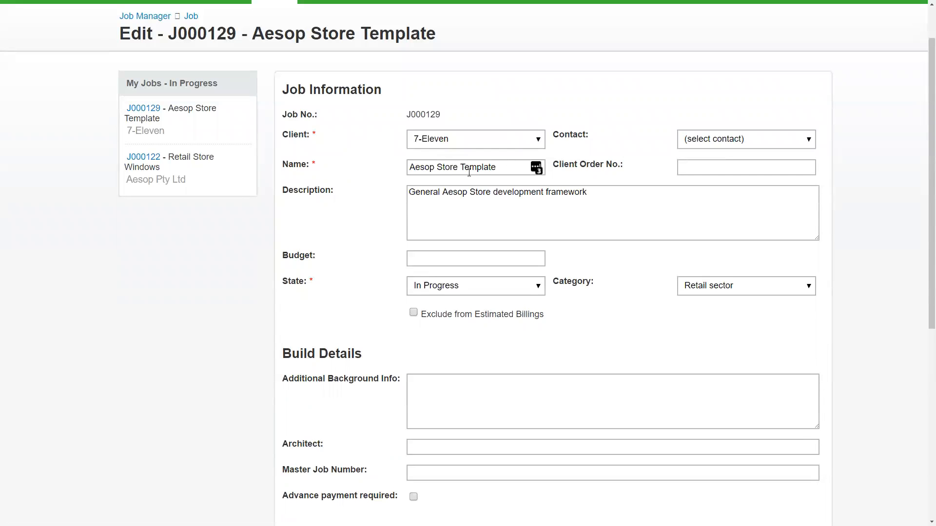
scroll(528, 245, "down", 3)
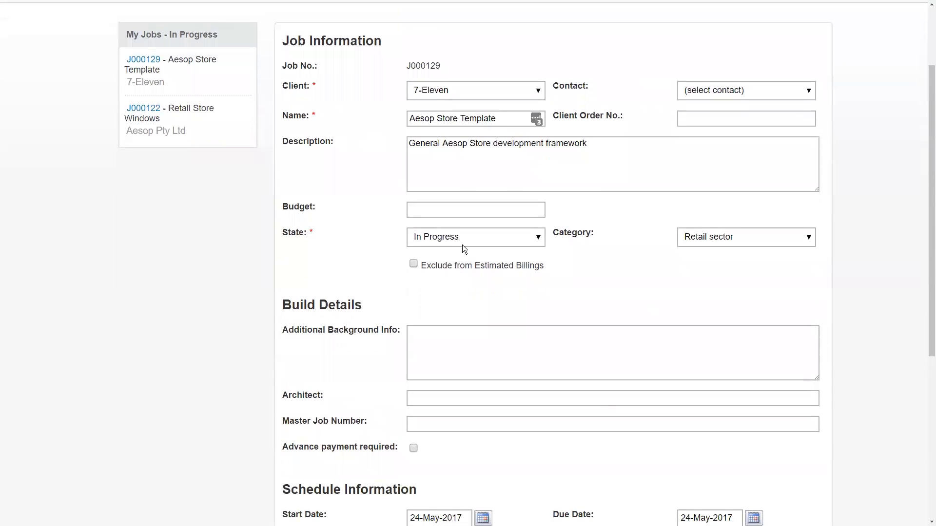
scroll(306, 251, "up", 1)
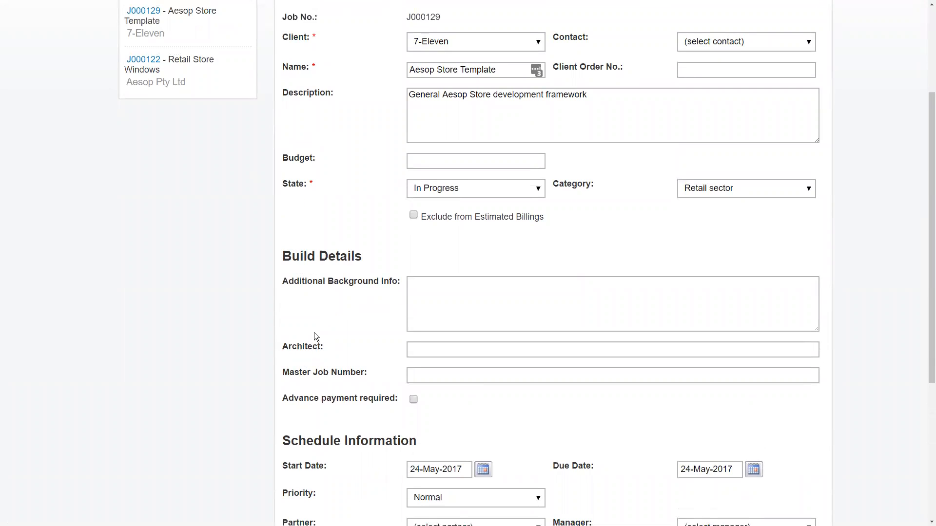
scroll(431, 330, "down", 5)
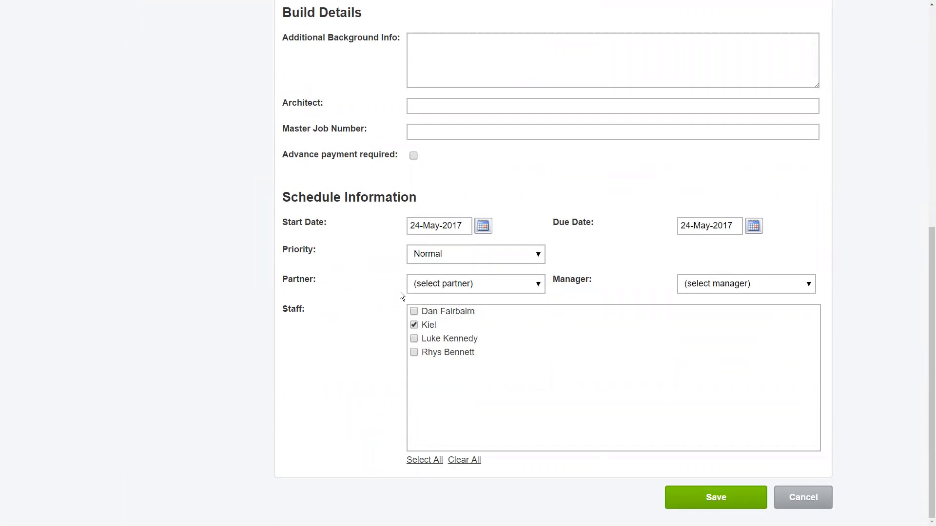
left_click(507, 279)
left_click(540, 322)
left_click(756, 285)
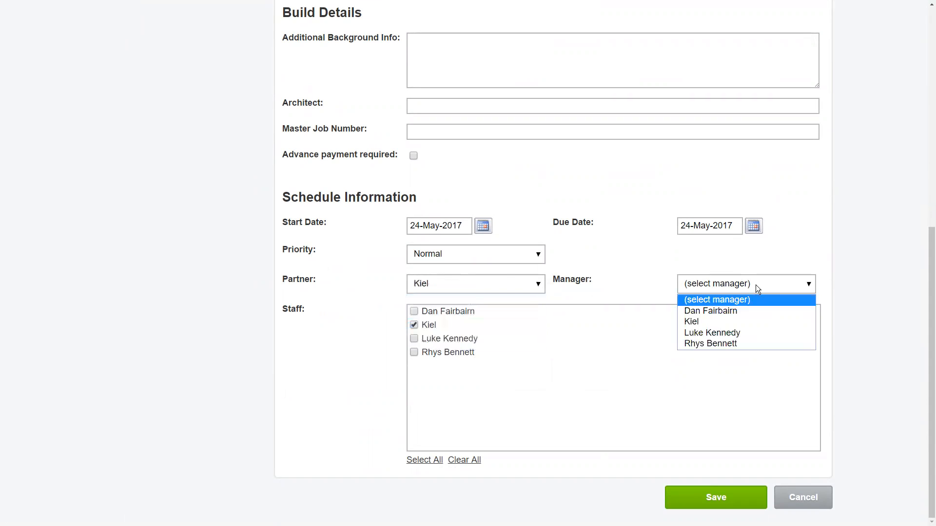
left_click(739, 322)
left_click(687, 495)
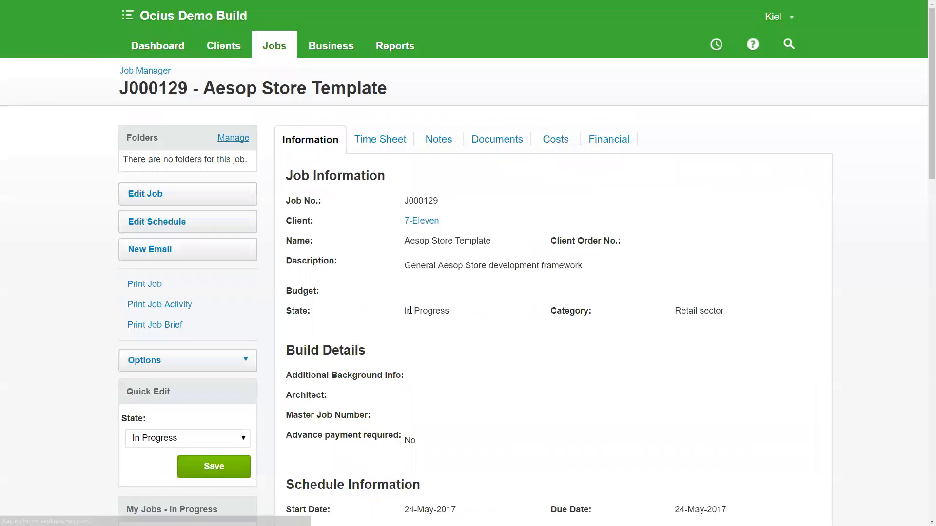
Step: Examine the saved job's build details, schedule information, milestones and task list
scroll(410, 306, "down", 4)
scroll(443, 308, "down", 6)
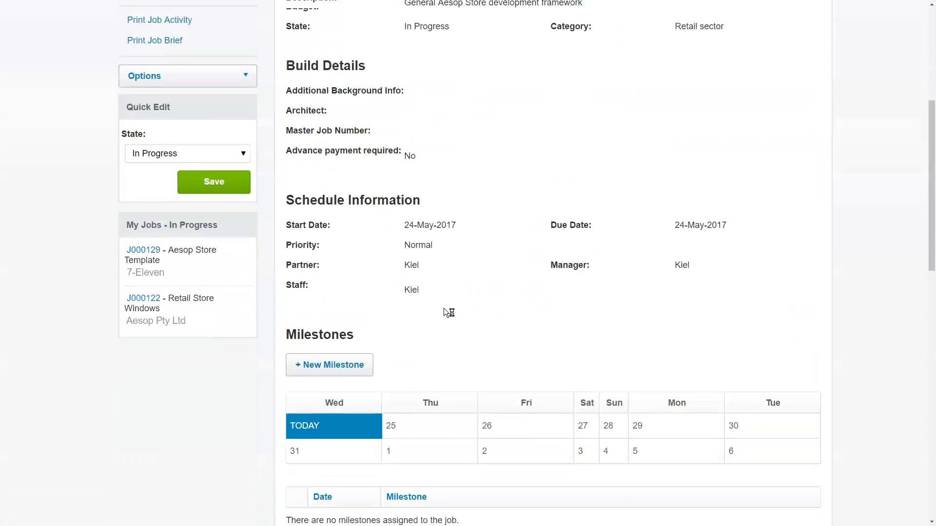
scroll(449, 340, "down", 2)
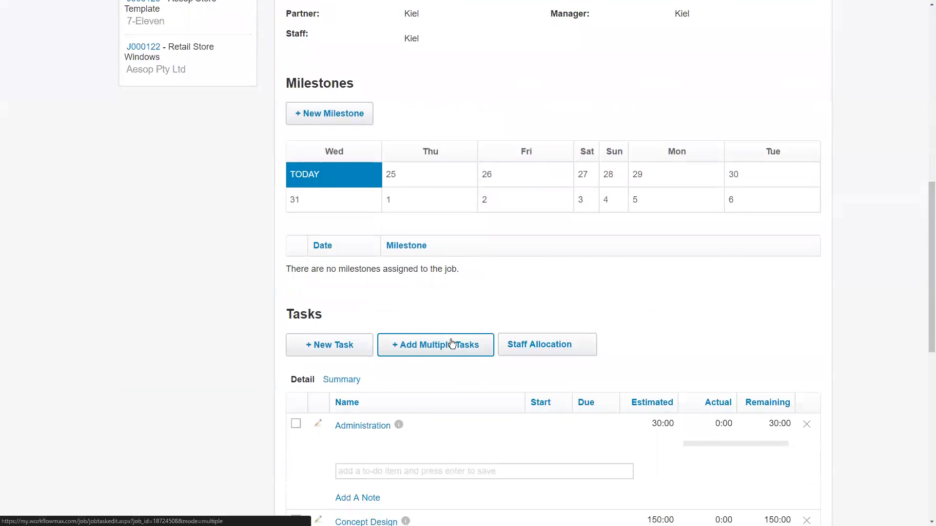
scroll(344, 343, "down", 4)
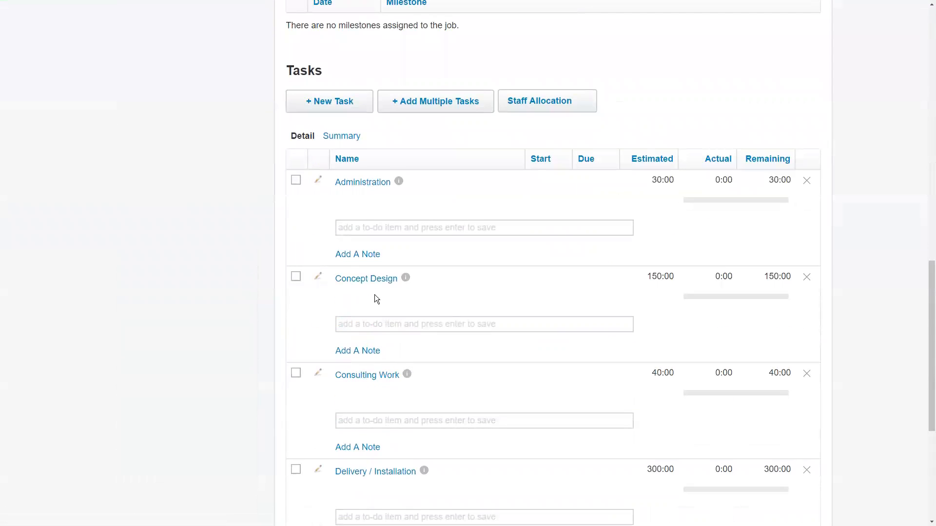
scroll(375, 244, "down", 5)
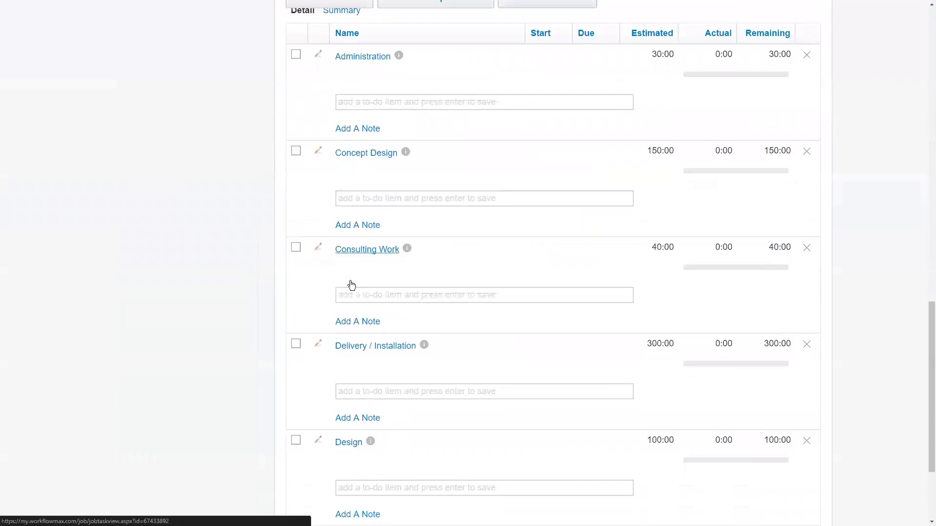
scroll(432, 375, "up", 15)
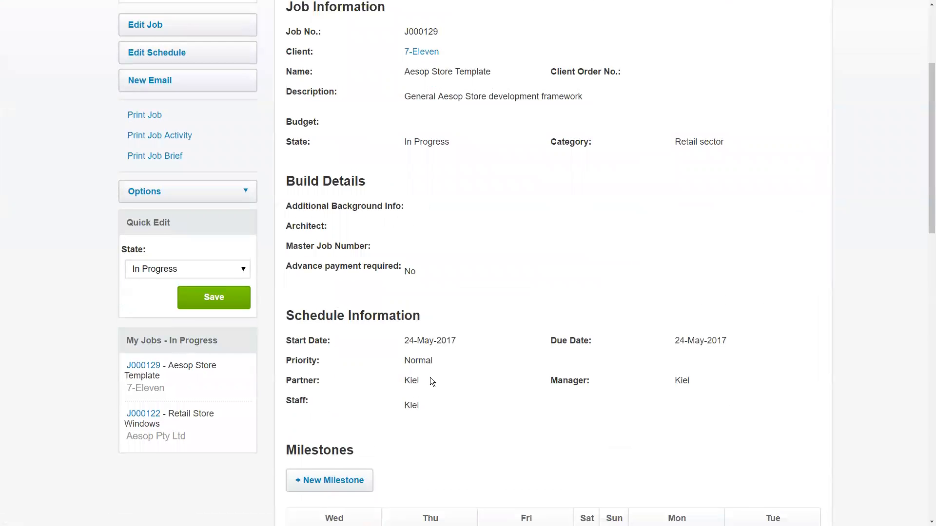
scroll(295, 336, "down", 1)
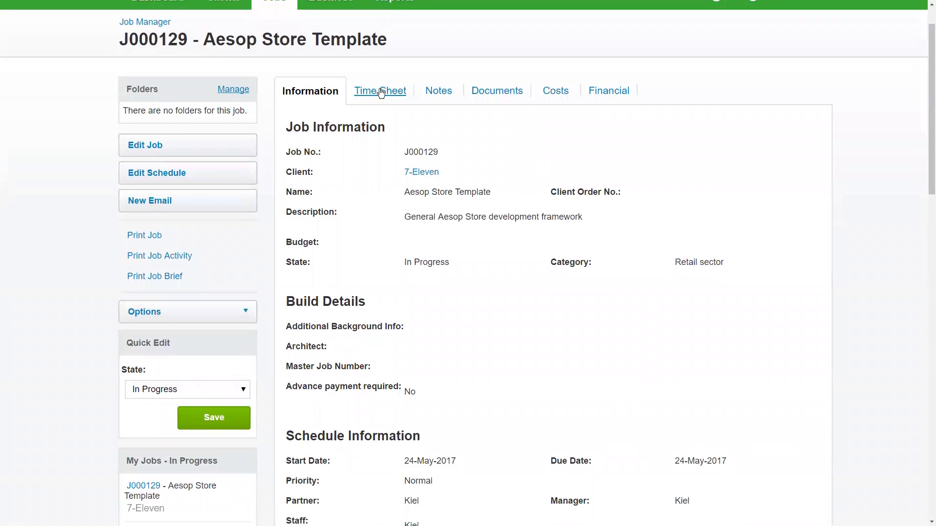
scroll(378, 138, "up", 1)
Step: View the job's time sheet entry form, notes and documents pages
left_click(377, 139)
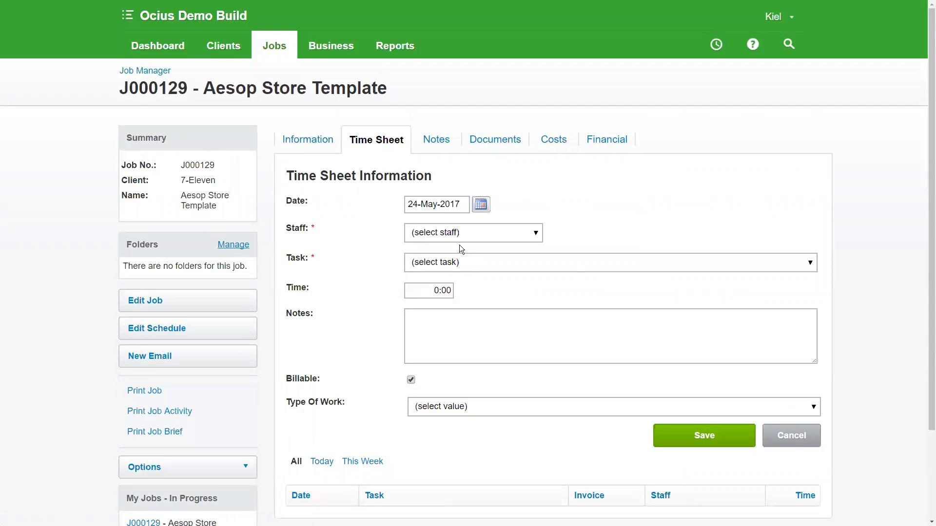
scroll(478, 249, "down", 3)
scroll(459, 287, "up", 2)
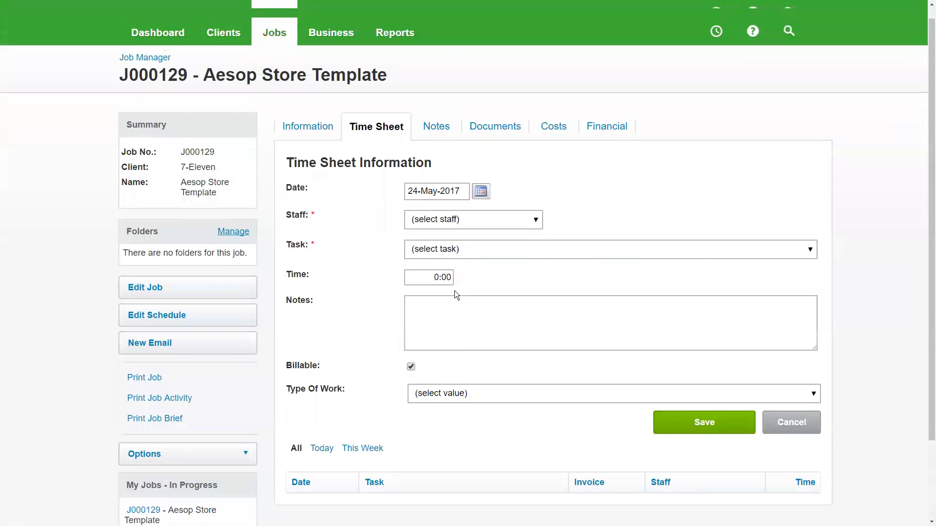
left_click(448, 135)
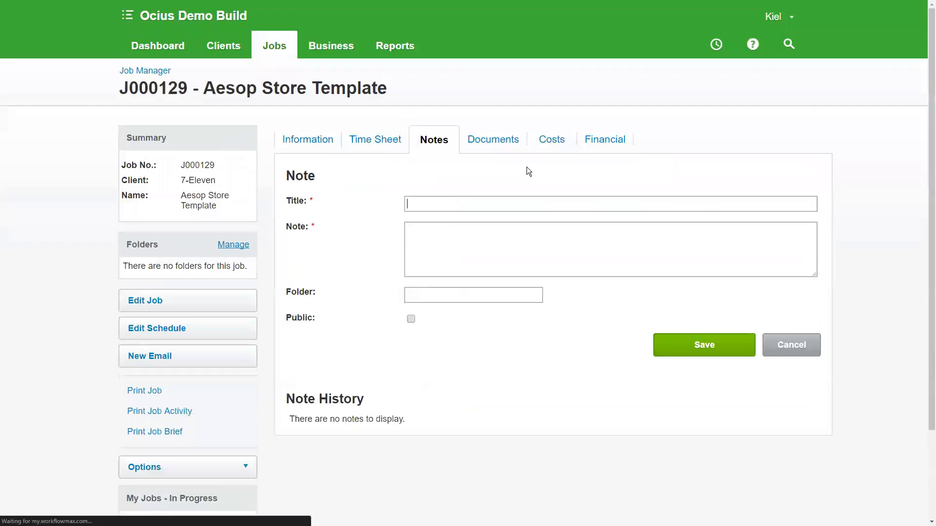
left_click(505, 141)
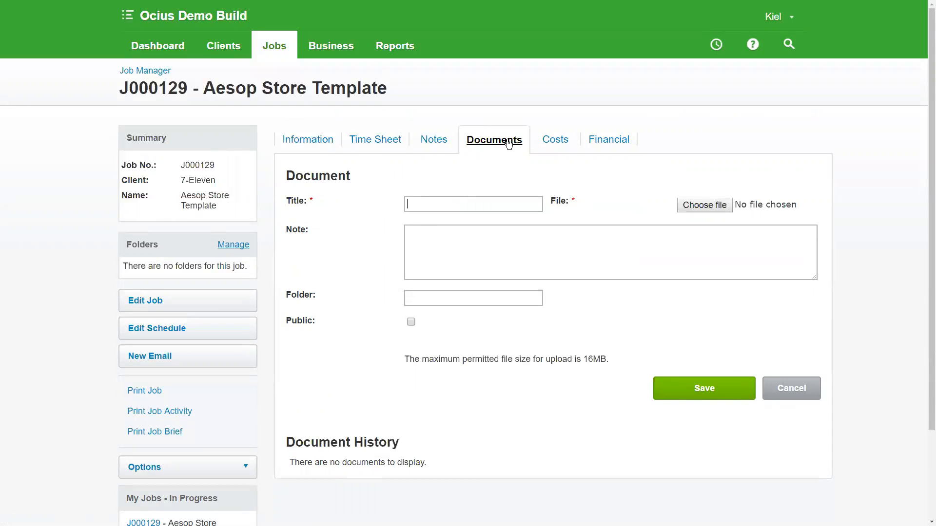
Step: Open the job's costs and examine the cost entry form and the listed cost items
left_click(548, 145)
scroll(556, 286, "down", 3)
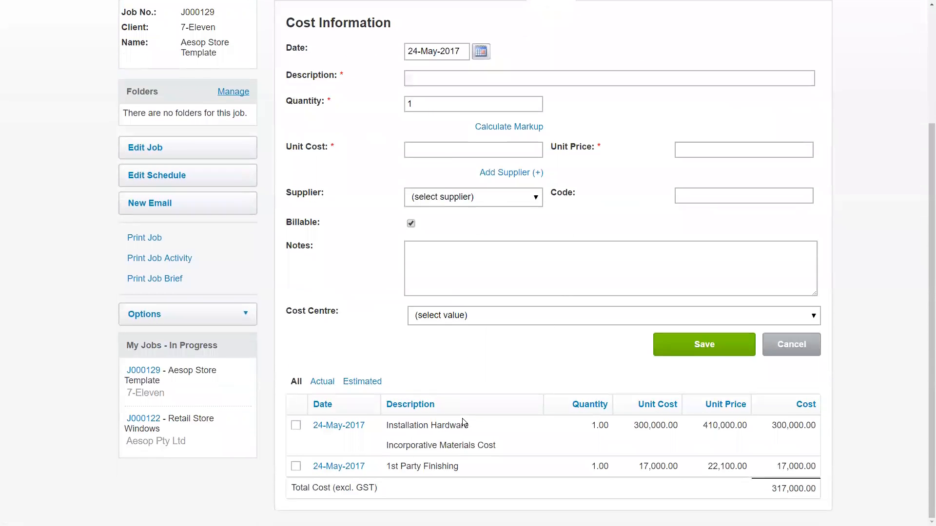
scroll(443, 463, "up", 2)
scroll(446, 456, "down", 2)
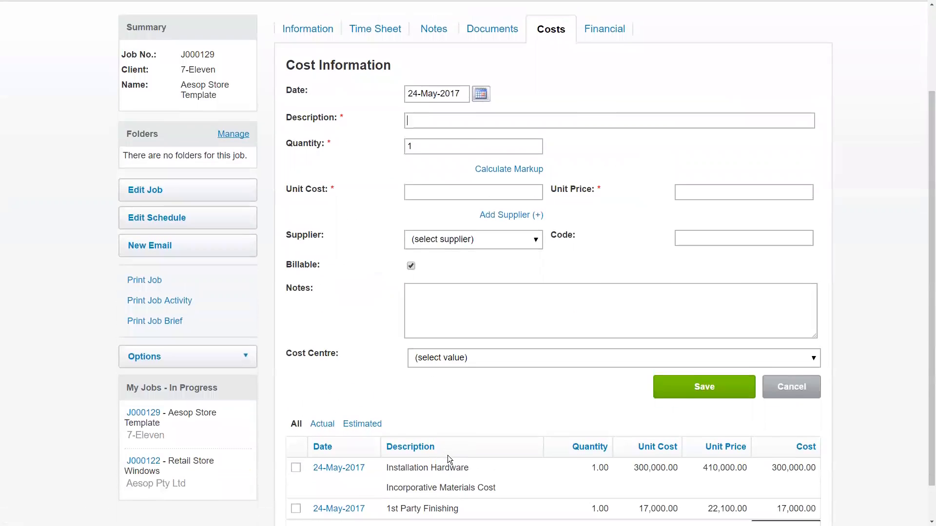
scroll(434, 433, "up", 2)
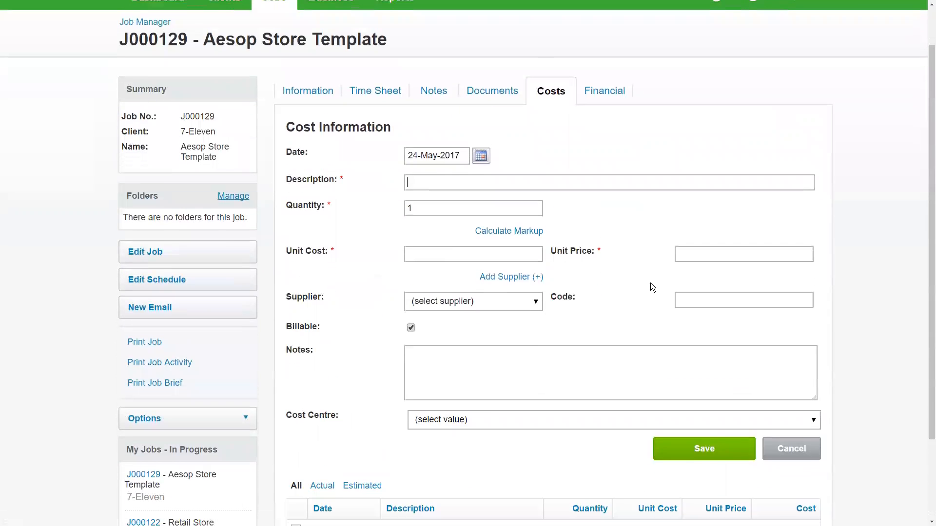
Step: Review the job's financial page, including estimated billings, quotes, invoices and purchase orders
left_click(600, 89)
scroll(653, 210, "down", 2)
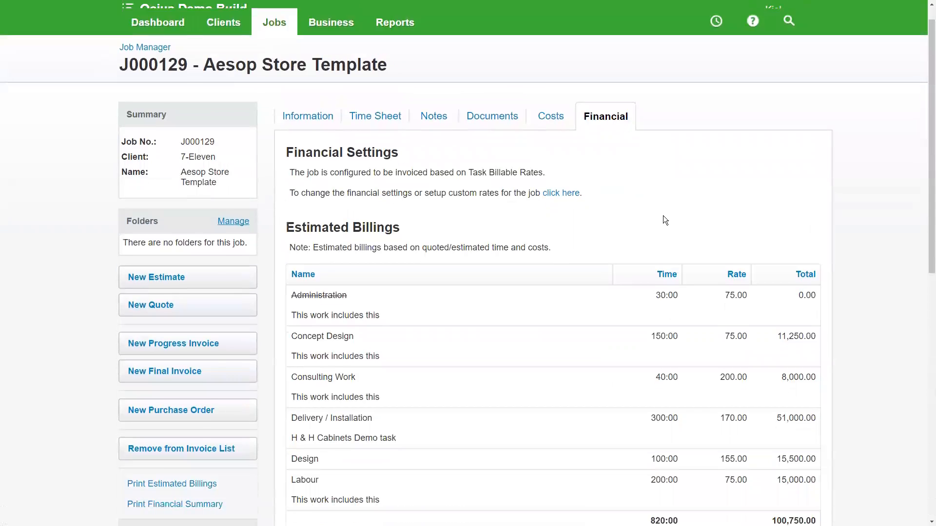
scroll(558, 384, "down", 5)
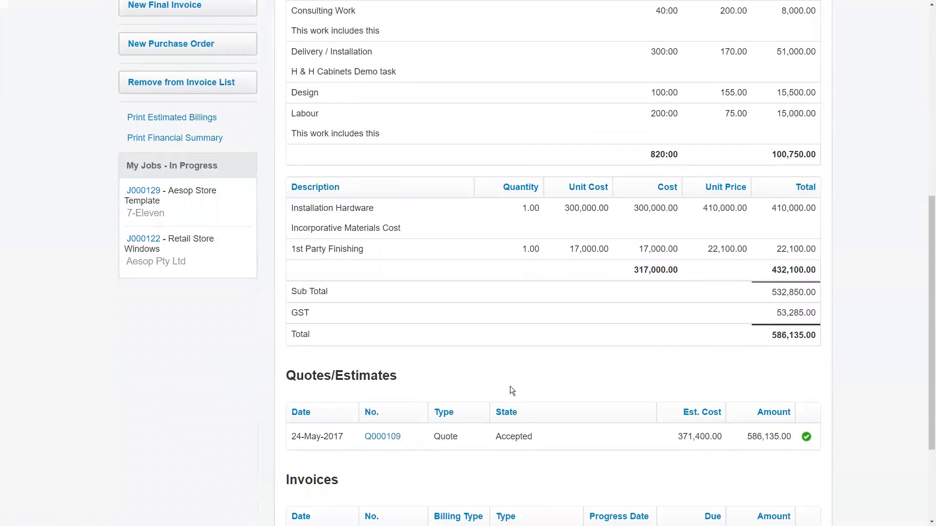
scroll(510, 387, "down", 3)
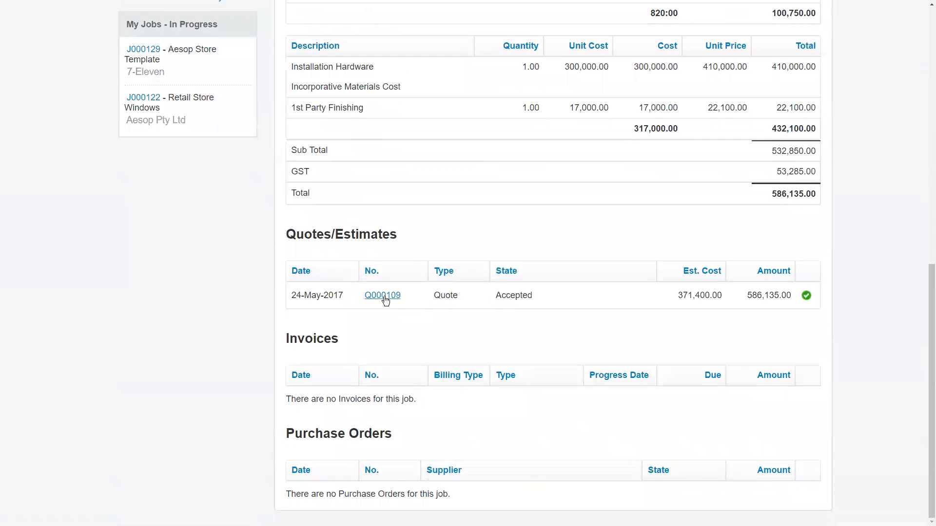
Step: Open the accepted quote linked to the job and show its list of additional options
left_click(375, 298)
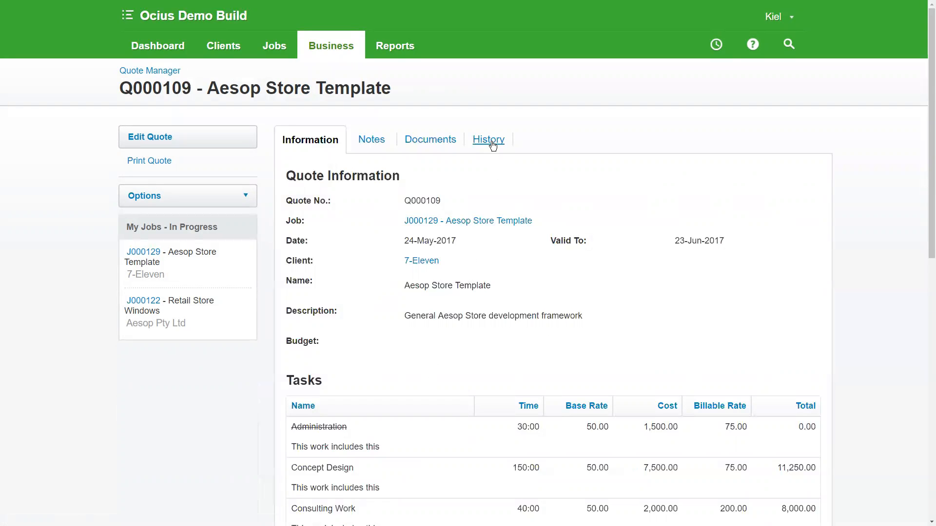
scroll(485, 250, "down", 2)
scroll(485, 255, "up", 2)
left_click(161, 194)
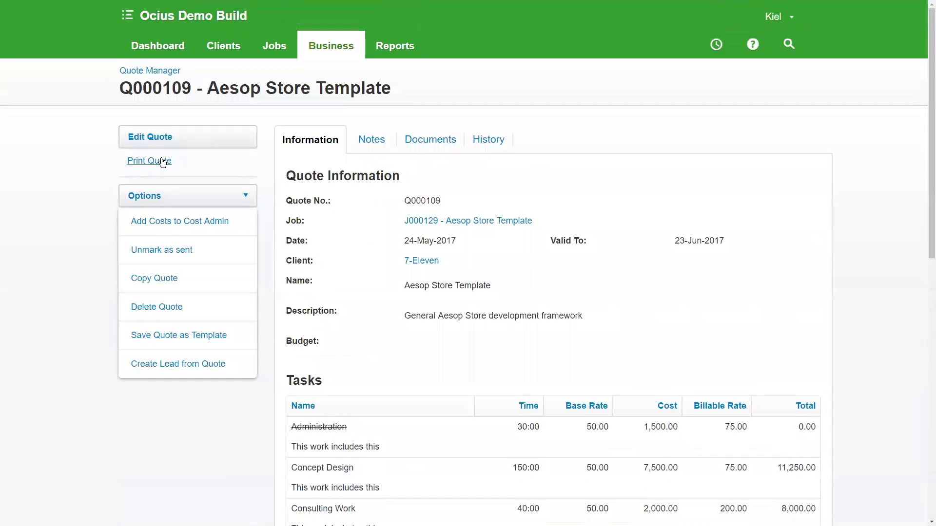
Step: Generate the accepted quote's printable version with the Quote - Breakdown template and read through it
left_click(155, 160)
left_click(702, 227)
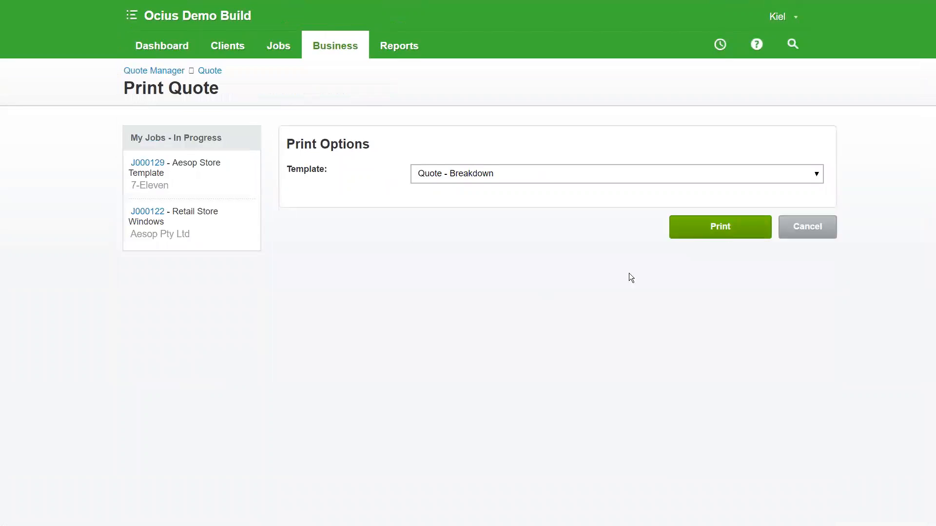
scroll(619, 282, "down", 5)
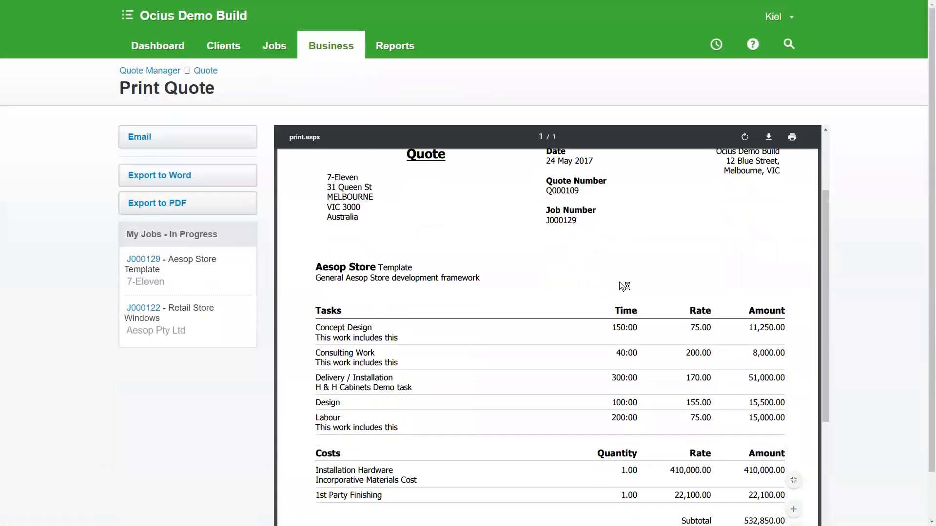
scroll(613, 284, "up", 6)
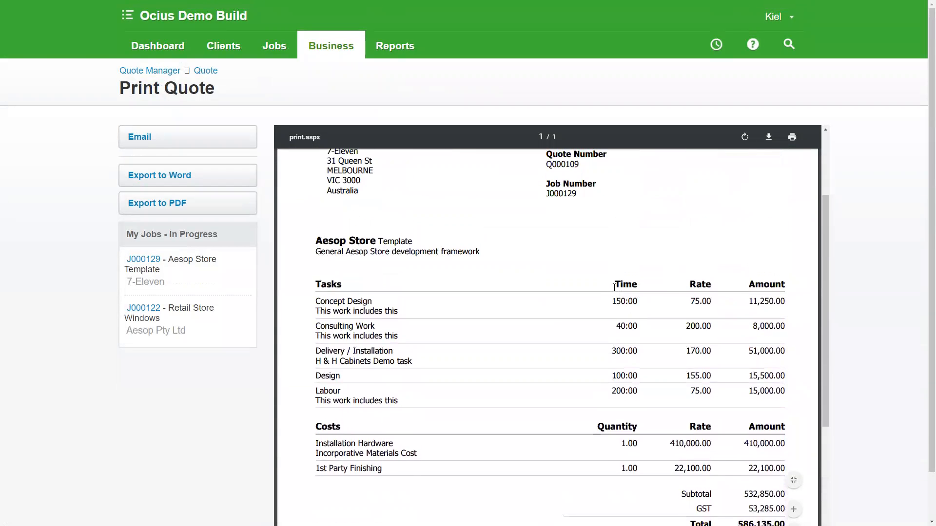
Step: Open the Job Manager and look over the overdue items and important dates calendar for assigned jobs
mouse_move(273, 49)
left_click(271, 73)
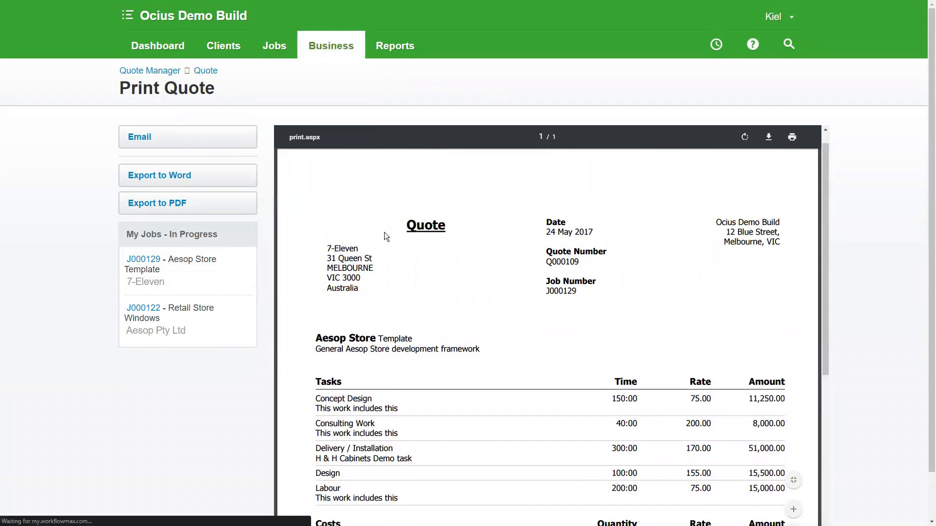
scroll(423, 272, "down", 4)
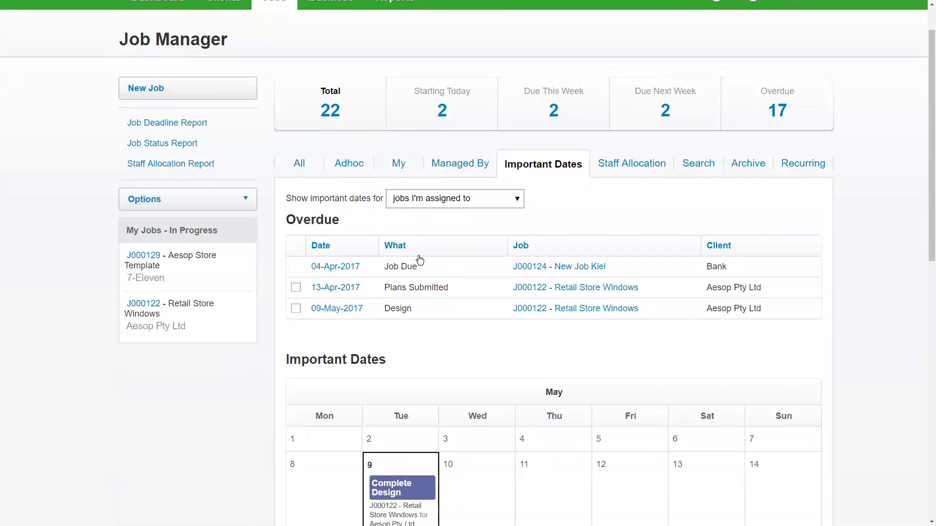
scroll(430, 319, "up", 4)
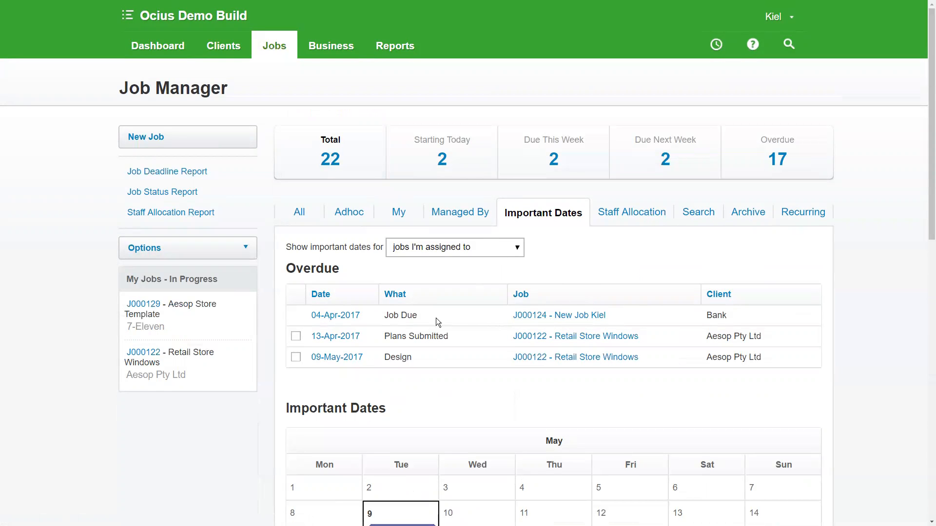
Step: Open the Aesop Store Template job from the Job Manager and review its information, schedule, milestones and tasks
scroll(392, 363, "down", 4)
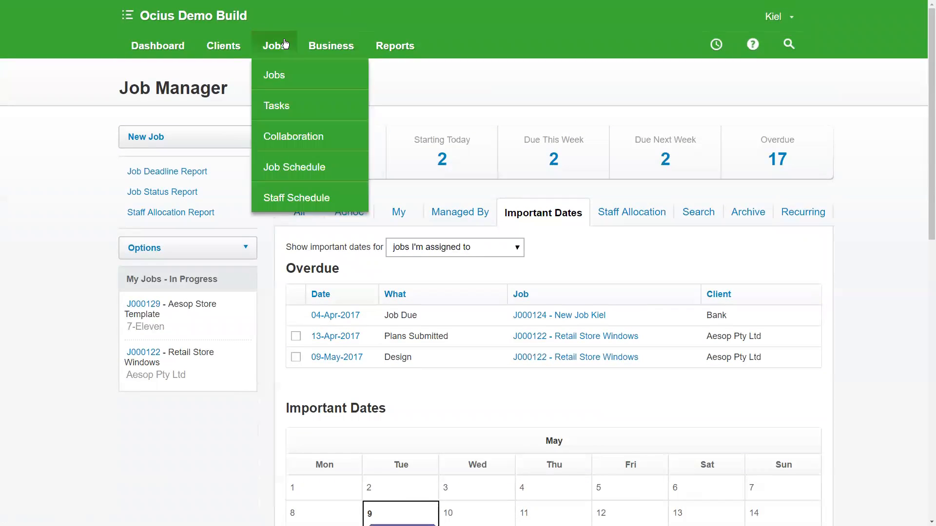
left_click(445, 166)
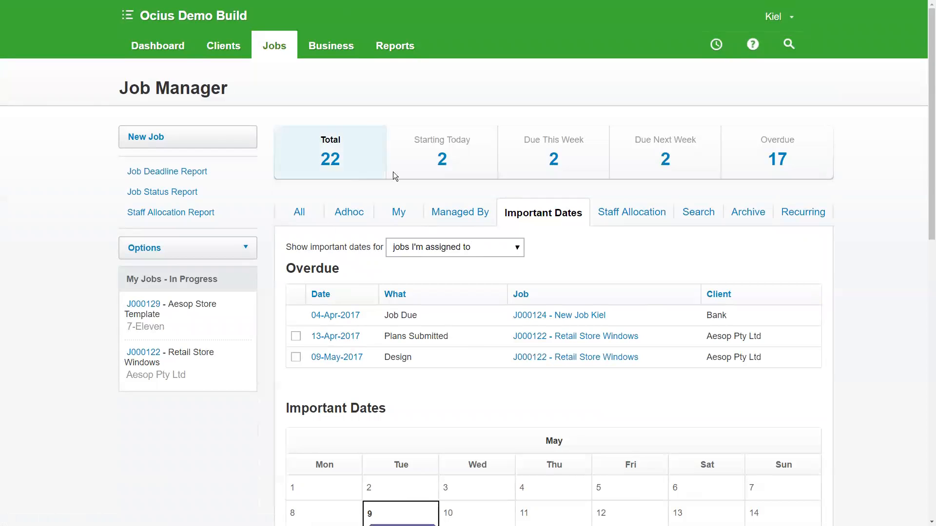
left_click(336, 271)
scroll(447, 338, "down", 7)
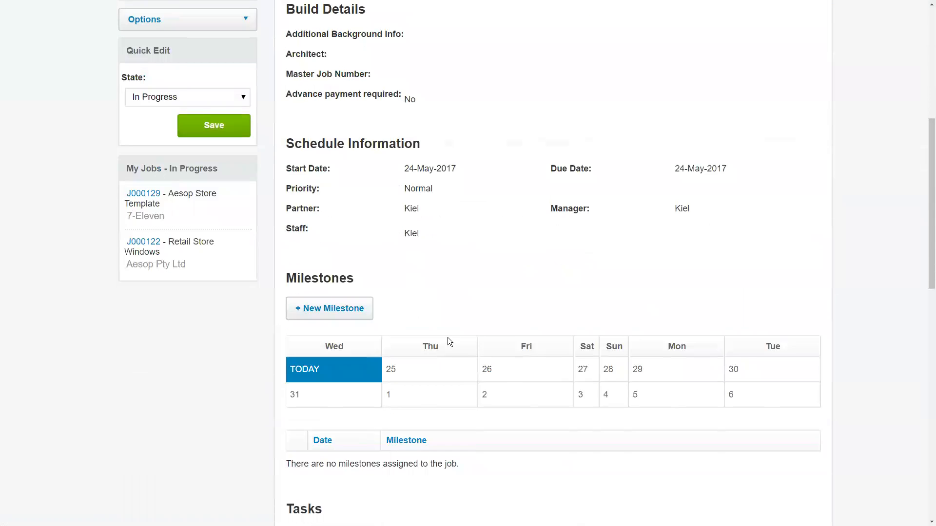
scroll(448, 337, "up", 6)
scroll(458, 345, "down", 16)
scroll(458, 345, "up", 10)
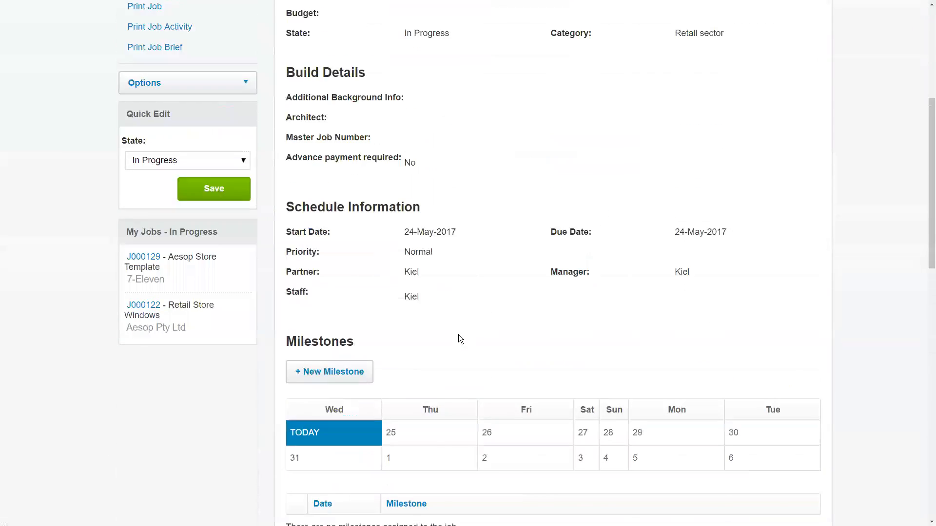
scroll(460, 338, "down", 14)
scroll(469, 349, "up", 20)
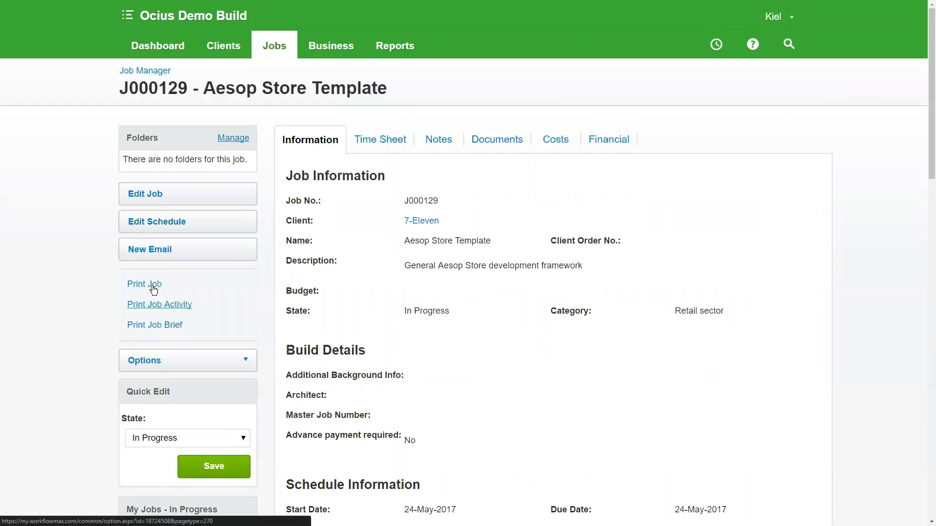
Step: From the job's financial page, create a progress invoice for 20% of the quoted value with the description "Deposit"
left_click(609, 140)
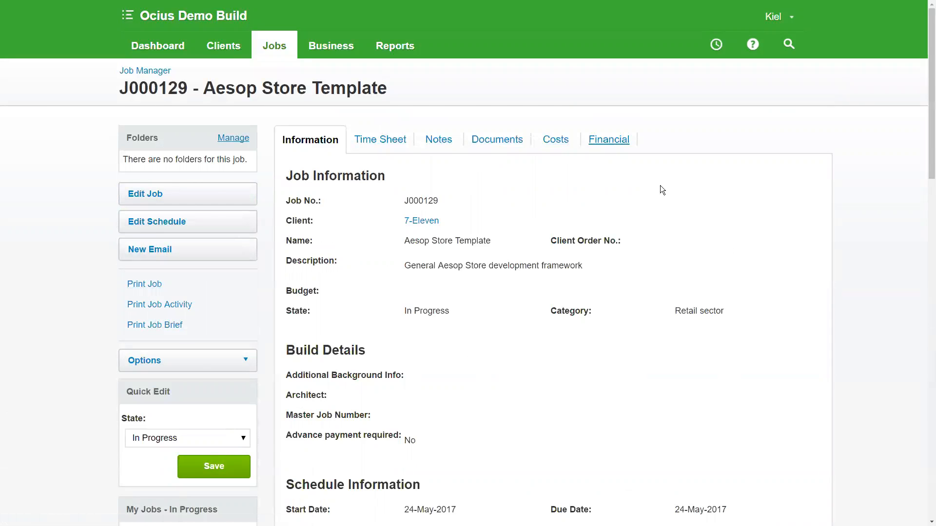
scroll(329, 318, "down", 1)
scroll(329, 318, "down", 3)
left_click(189, 260)
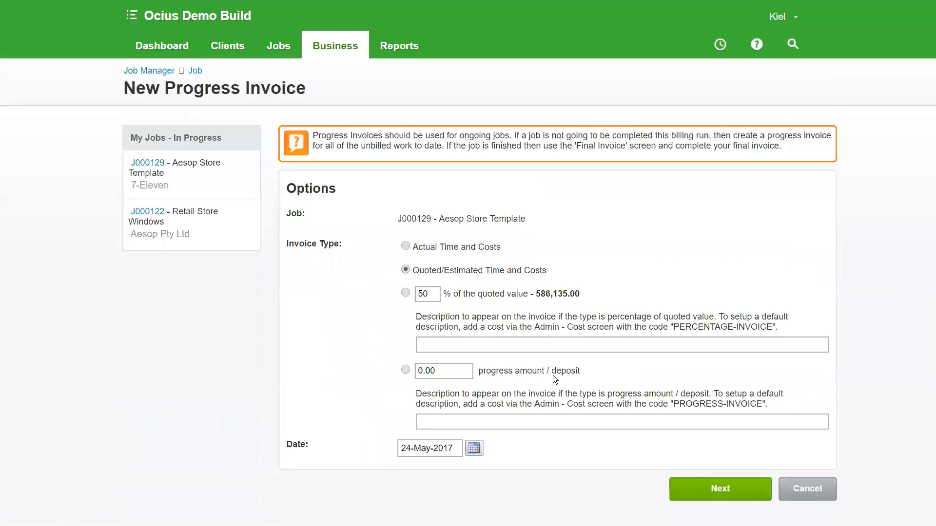
left_click_drag(417, 298, 427, 294)
type("20")
left_click(467, 347)
type("Depo")
type("siut")
left_click(702, 486)
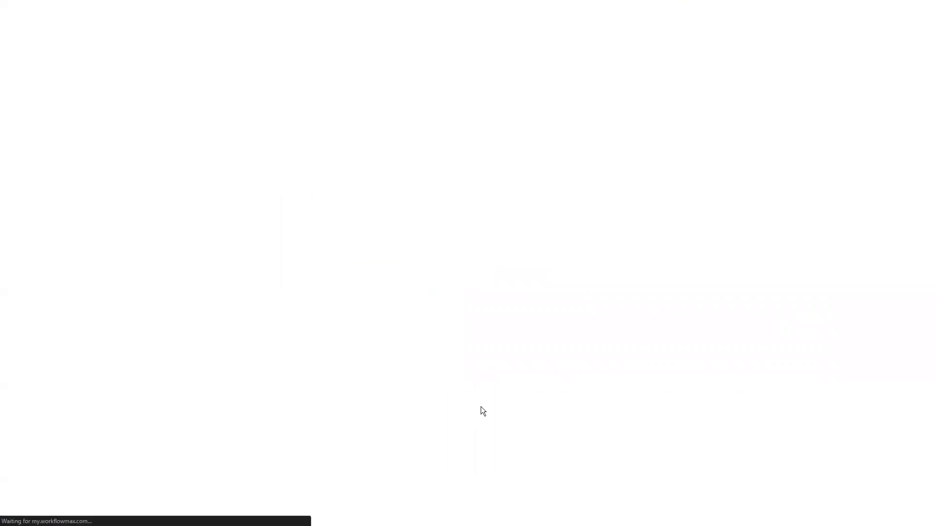
Step: Check the deposit invoice's job information, costs and totals, and approve the invoice
scroll(467, 314, "down", 6)
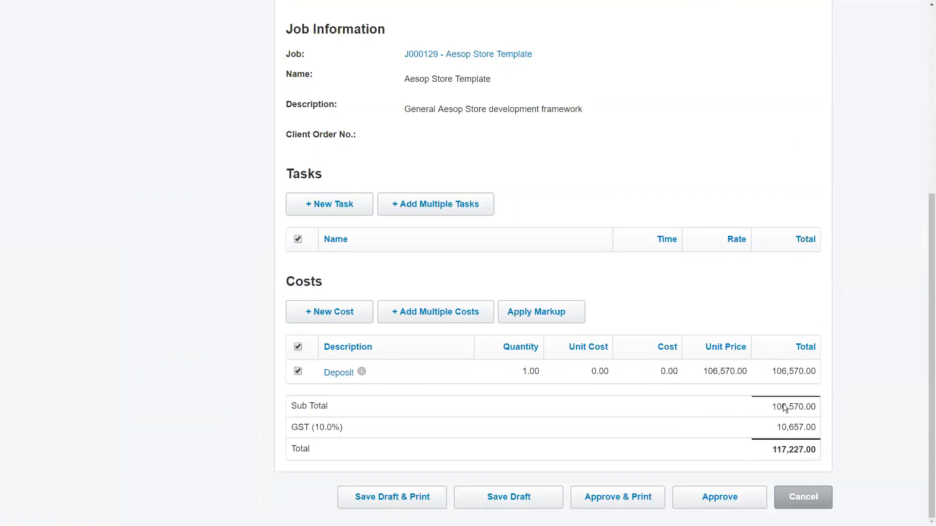
left_click(623, 503)
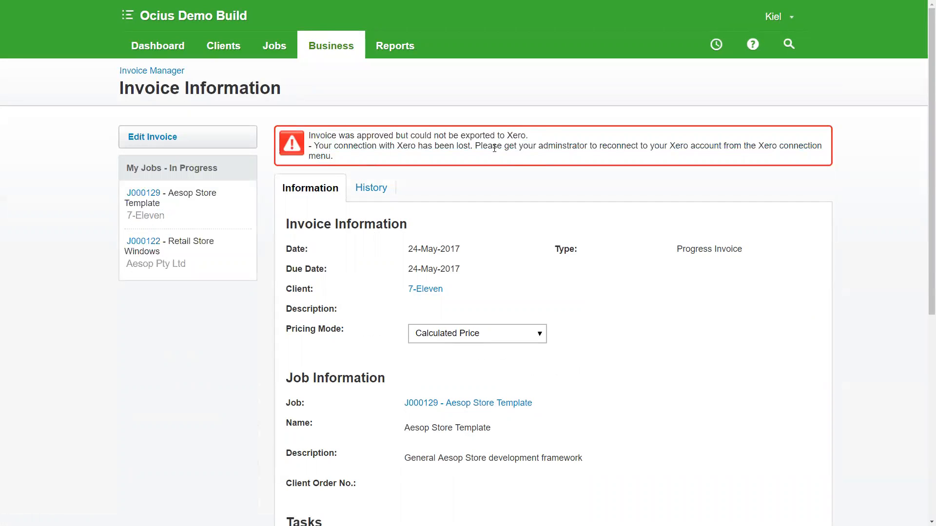
scroll(589, 240, "down", 3)
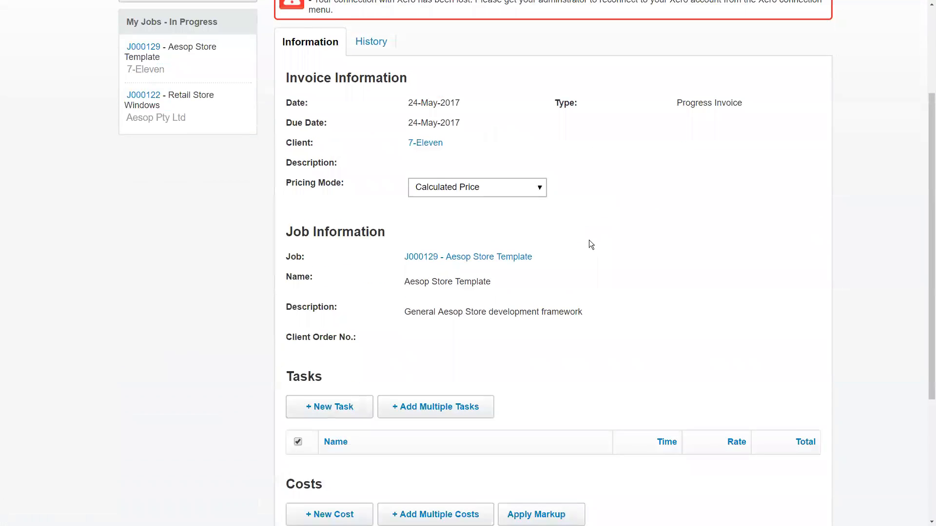
scroll(537, 254, "up", 2)
scroll(468, 270, "down", 6)
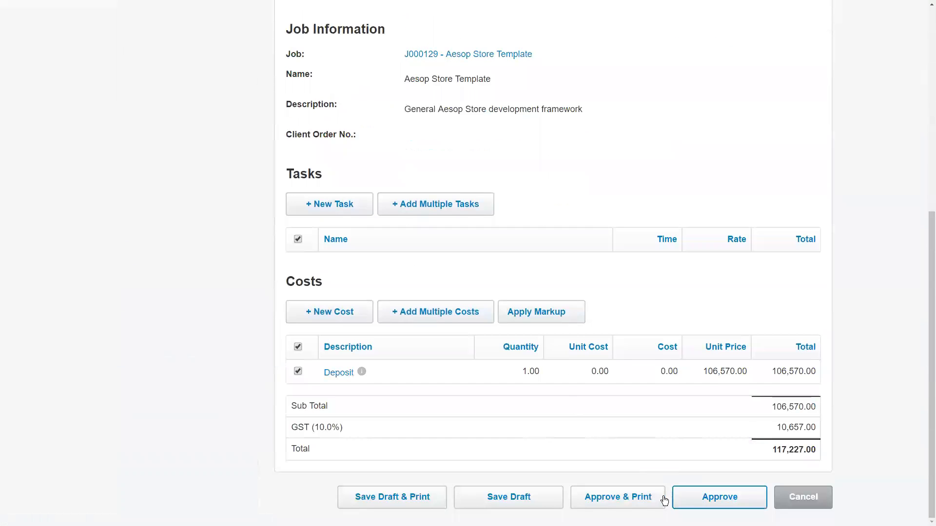
left_click(700, 495)
Step: Choose another print template for the approved invoice, generate its printable version and look through it
left_click(163, 173)
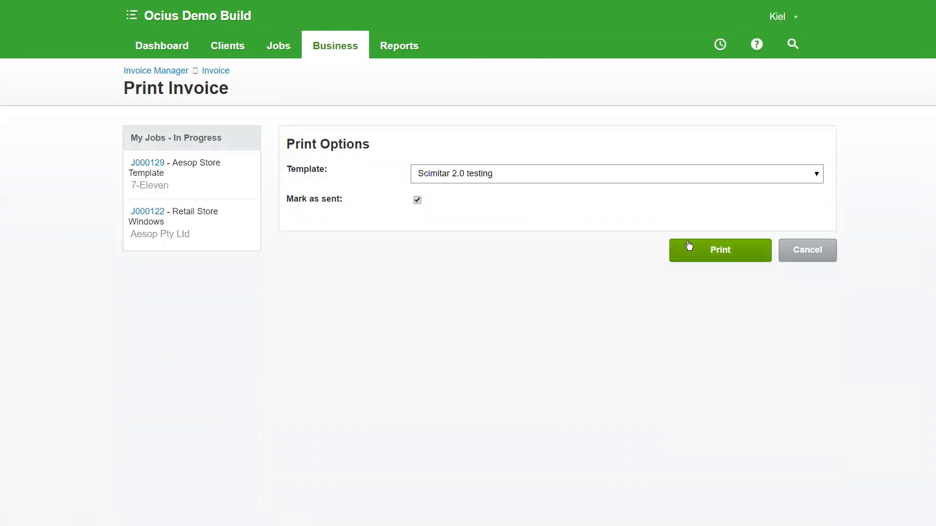
left_click(593, 176)
left_click(536, 211)
left_click(686, 249)
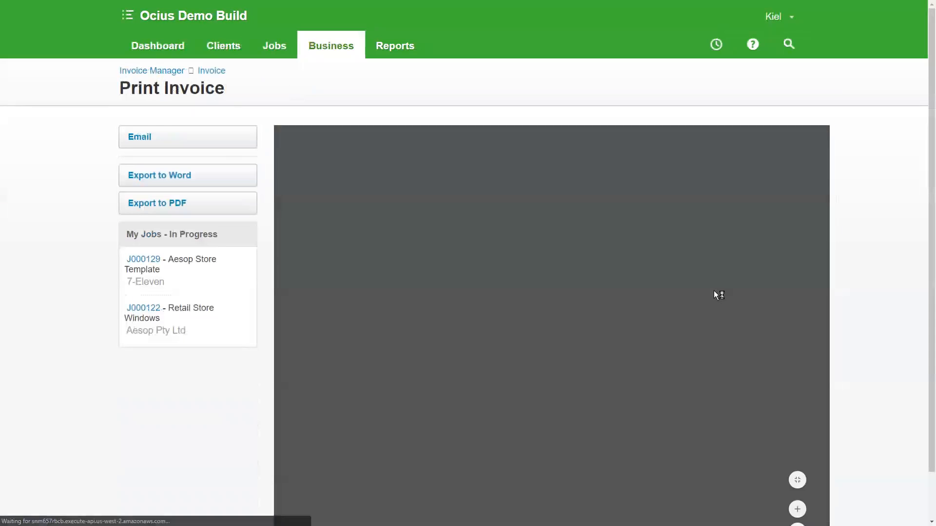
scroll(598, 305, "down", 4)
scroll(598, 305, "up", 5)
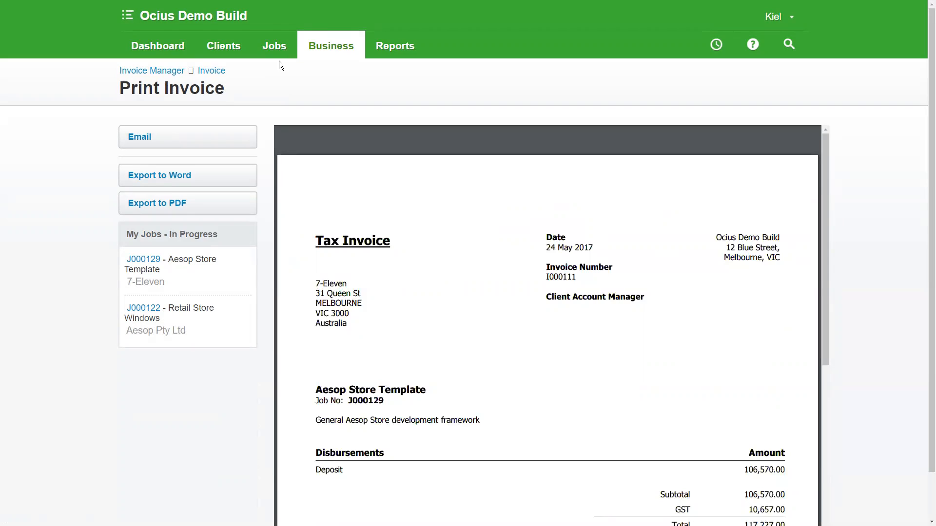
Step: Return to the Aesop Store Template job through the Job Manager and review its recorded costs
left_click(314, 49)
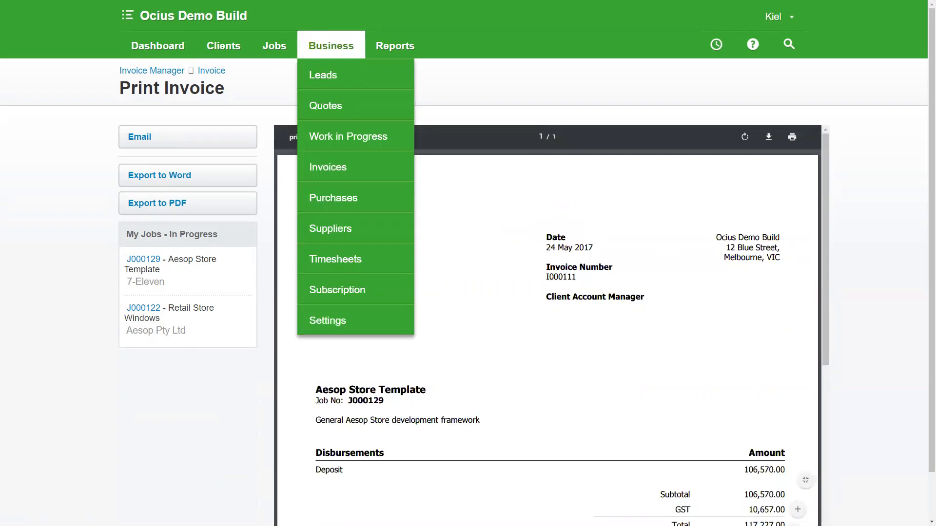
left_click(187, 361)
left_click(275, 46)
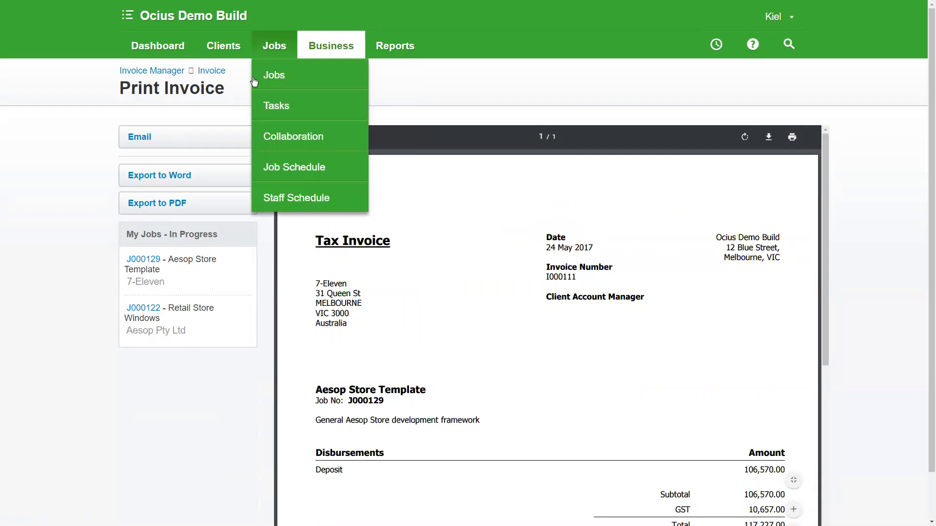
left_click(258, 80)
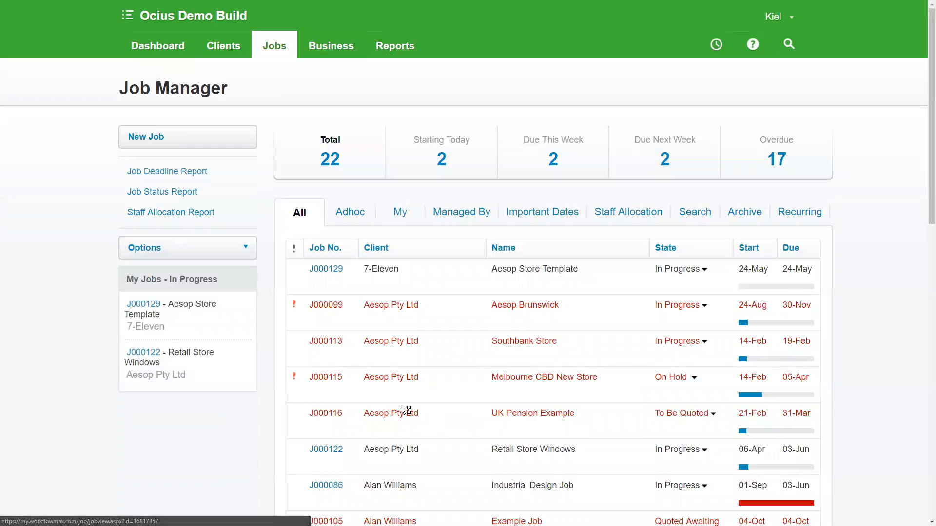
left_click(326, 271)
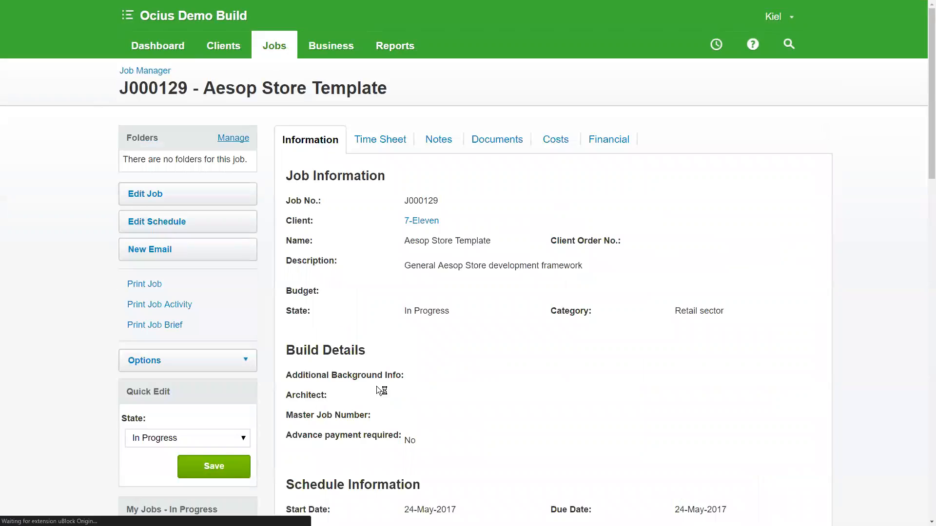
left_click(556, 140)
scroll(396, 353, "down", 1)
scroll(396, 353, "down", 2)
scroll(369, 375, "up", 2)
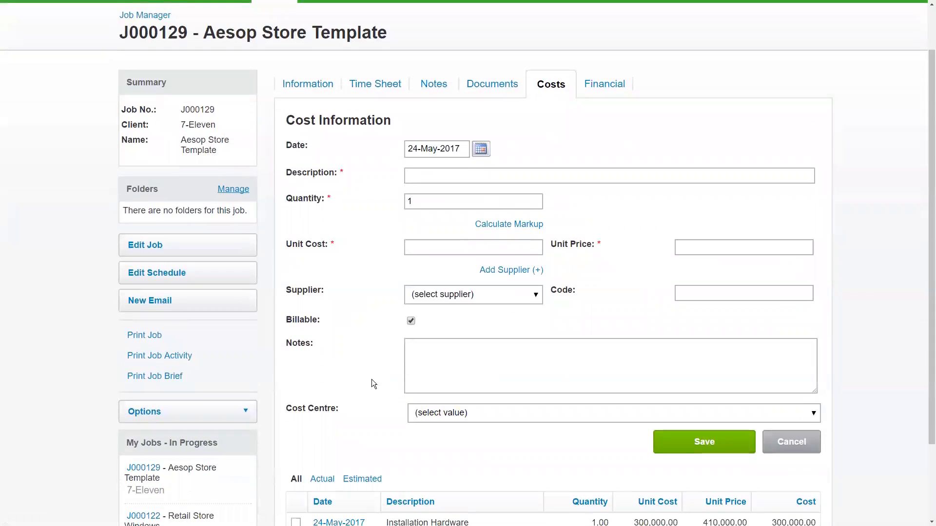
scroll(362, 387, "down", 2)
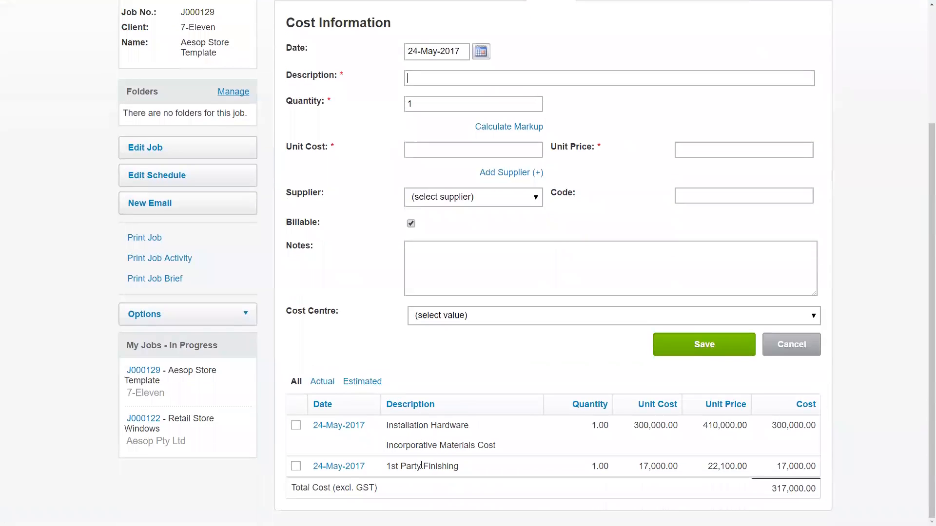
scroll(148, 286, "up", 1)
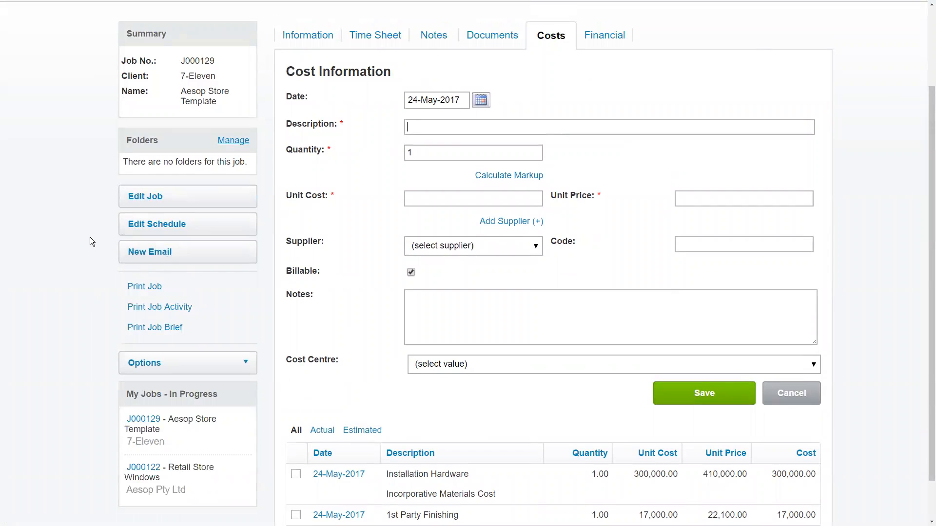
Step: Open the Aesop Store Template job's financial page and start a new purchase order from it
left_click(170, 206)
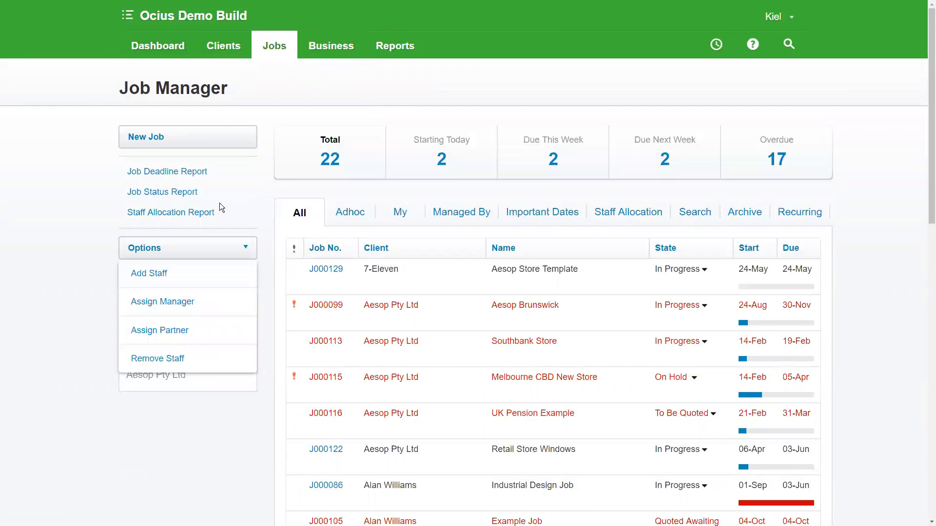
left_click(335, 276)
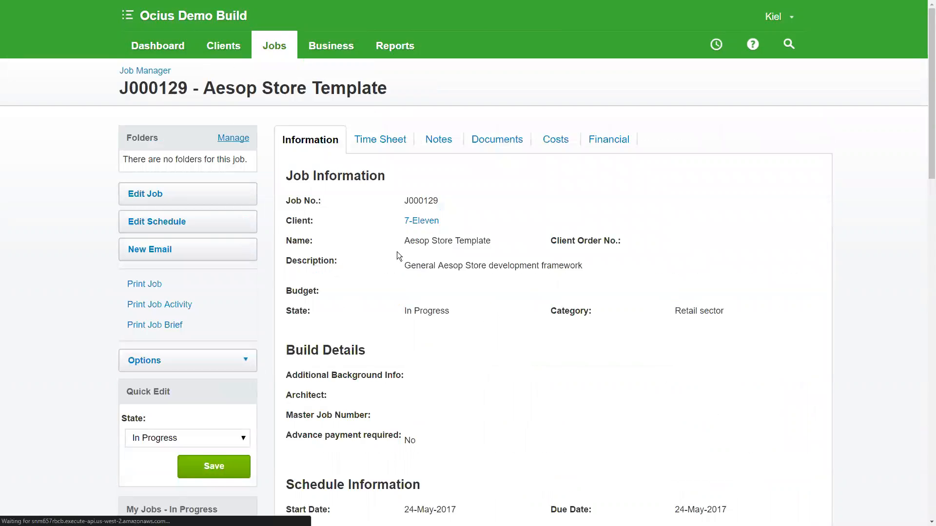
left_click(609, 142)
scroll(167, 345, "down", 2)
scroll(483, 186, "up", 2)
scroll(205, 363, "down", 2)
left_click(195, 340)
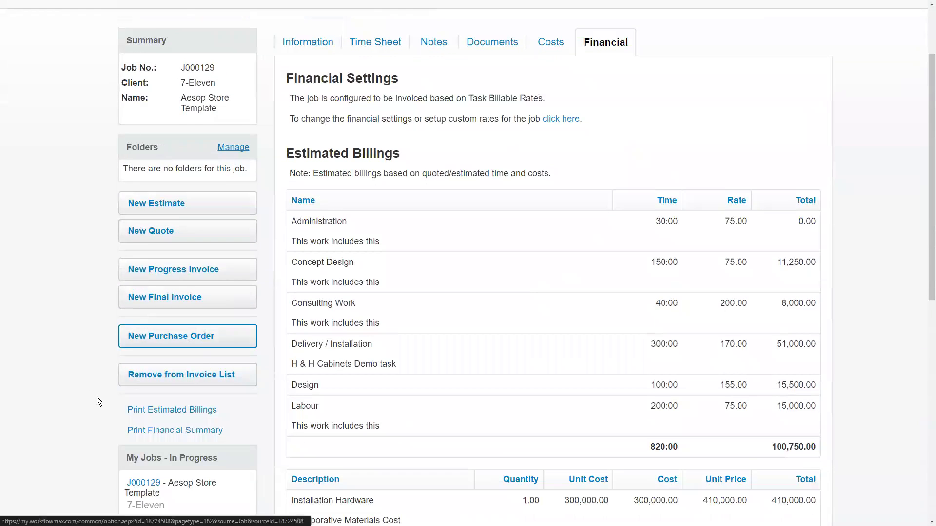
Step: Create the purchase order with ABC Furniture as supplier and the Installation Hardware cost included
scroll(512, 300, "down", 2)
left_click(502, 195)
left_click(502, 221)
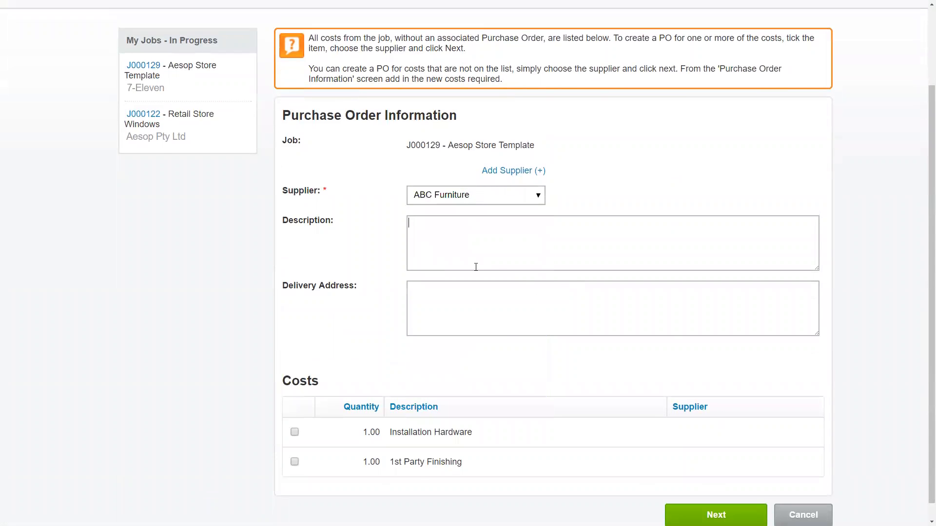
scroll(393, 332, "down", 1)
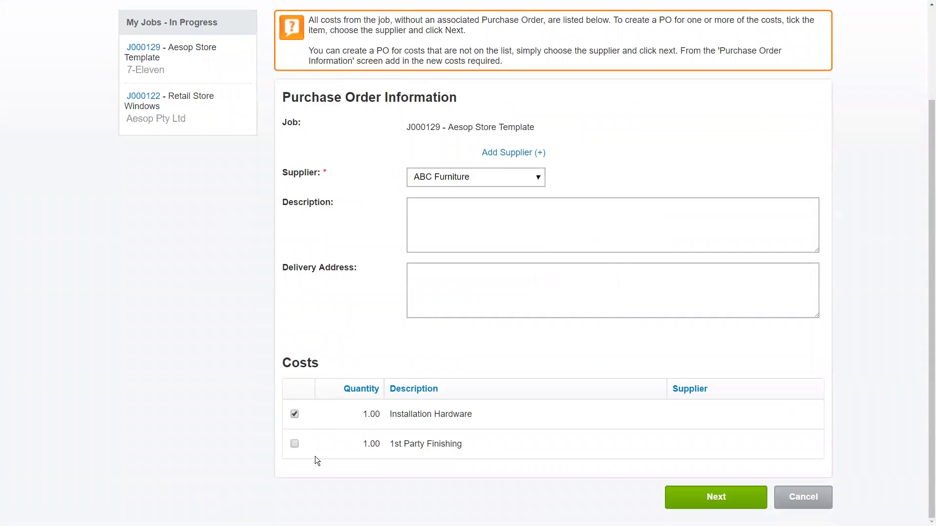
scroll(454, 253, "up", 1)
scroll(414, 297, "down", 1)
left_click(686, 498)
Step: Review the purchase order's details, cost line and totals, and issue it for printing
scroll(517, 325, "down", 2)
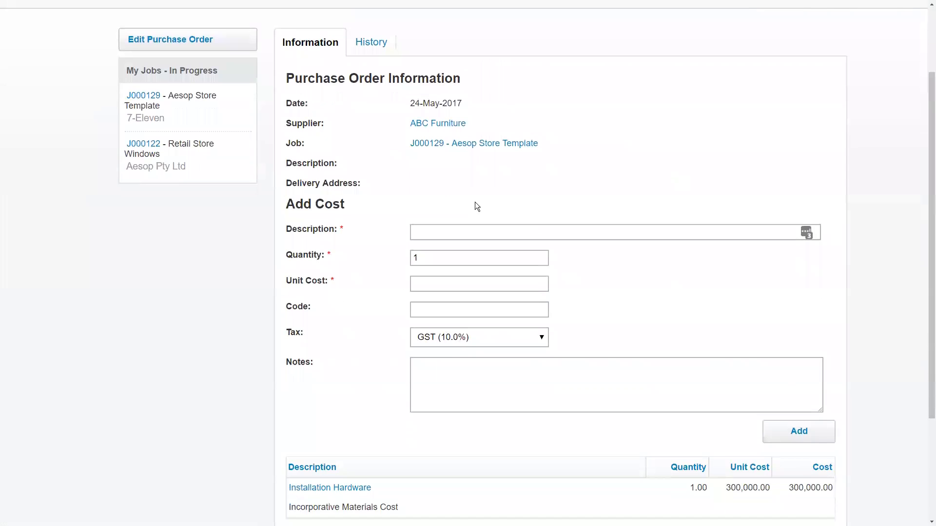
scroll(587, 351, "down", 1)
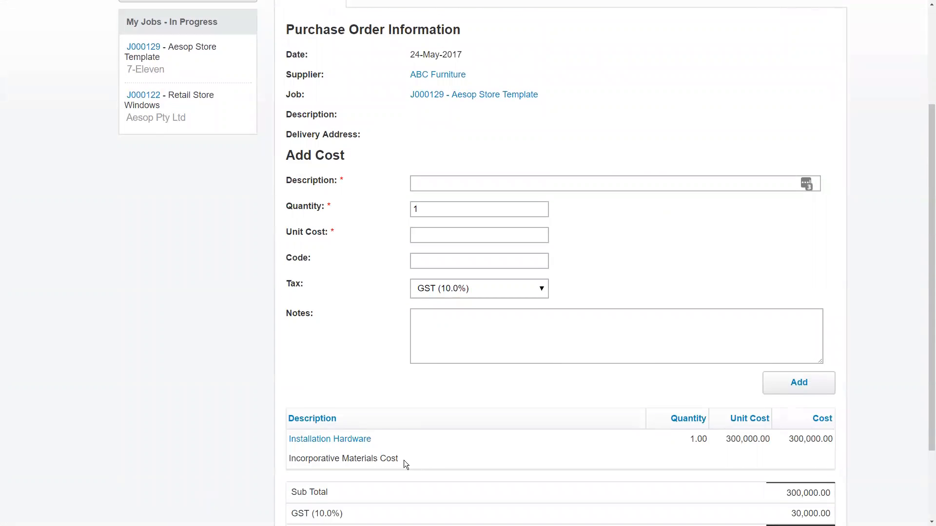
scroll(392, 288, "up", 1)
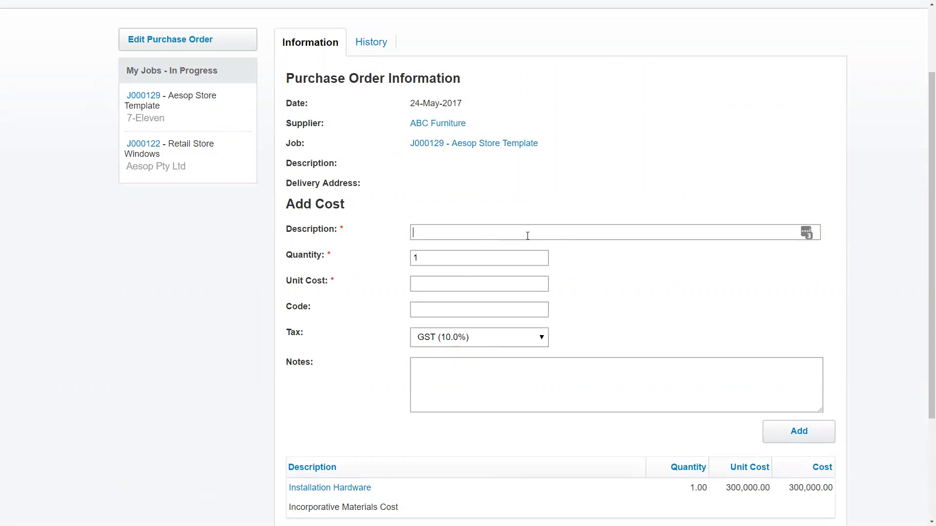
scroll(571, 349, "down", 3)
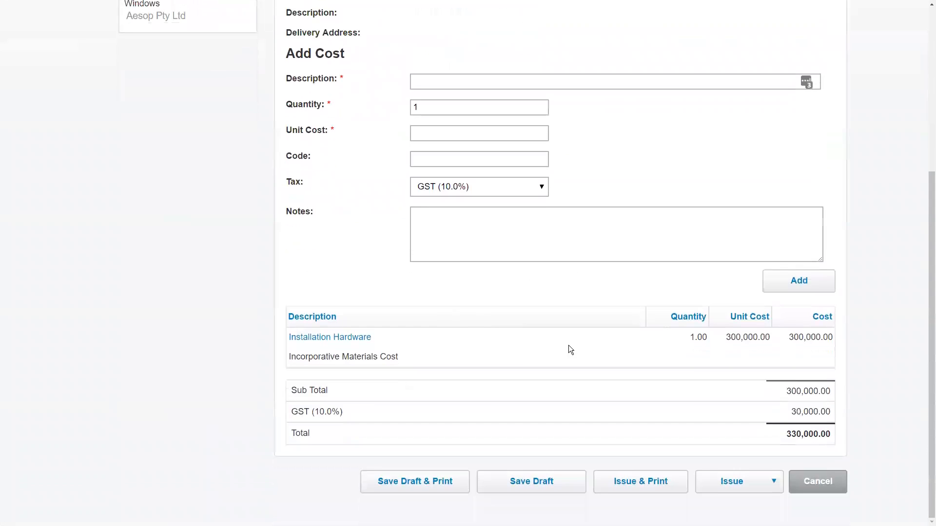
left_click(642, 487)
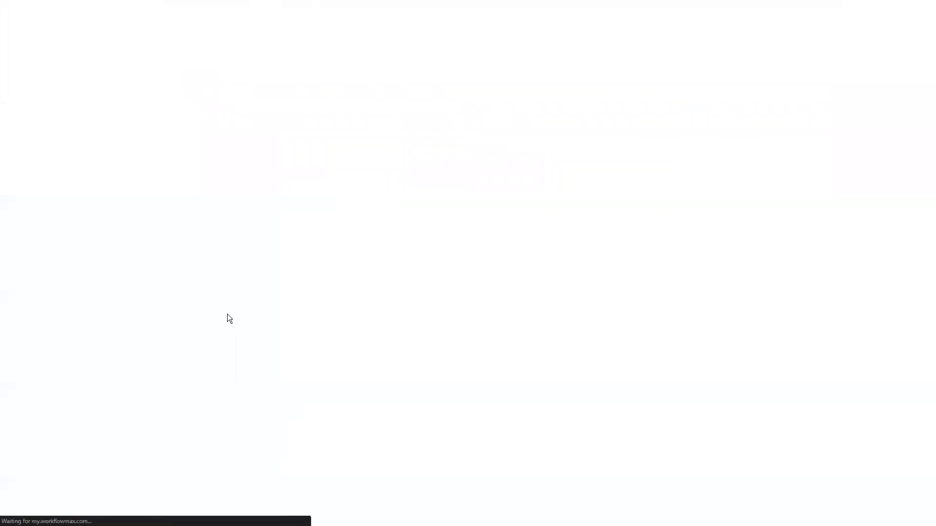
Step: Generate the purchase order's printable version with the Purchase Order Sample template
left_click(469, 177)
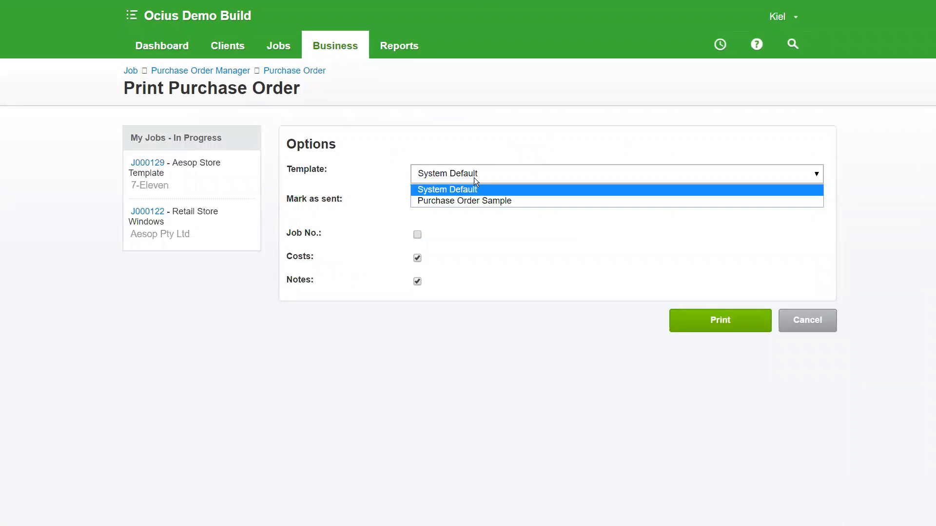
left_click(484, 201)
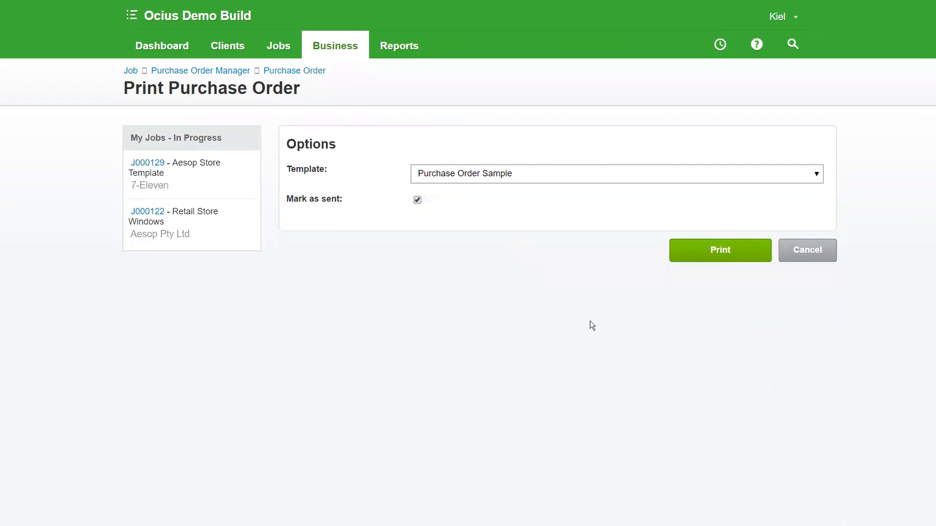
left_click(722, 250)
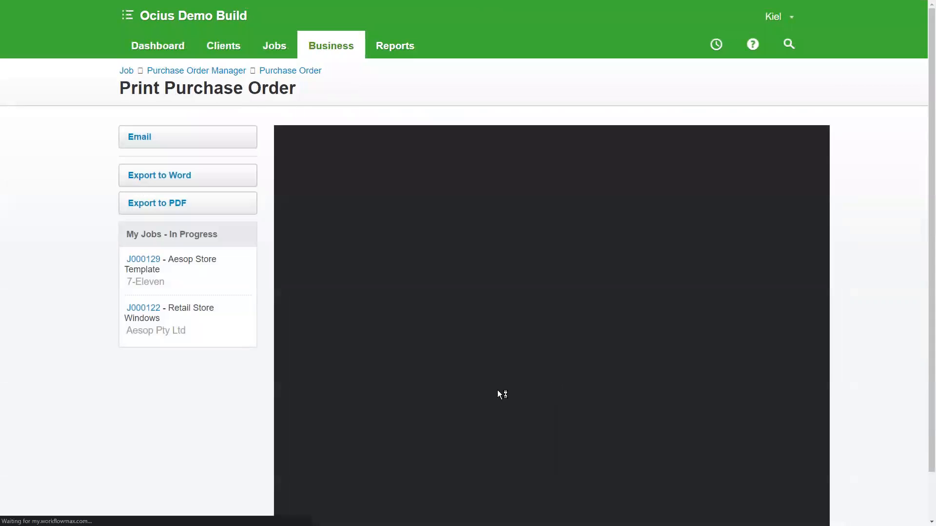
Step: Read through the purchase order's printable preview, from supplier and job details to cost line and totals
scroll(574, 303, "down", 1)
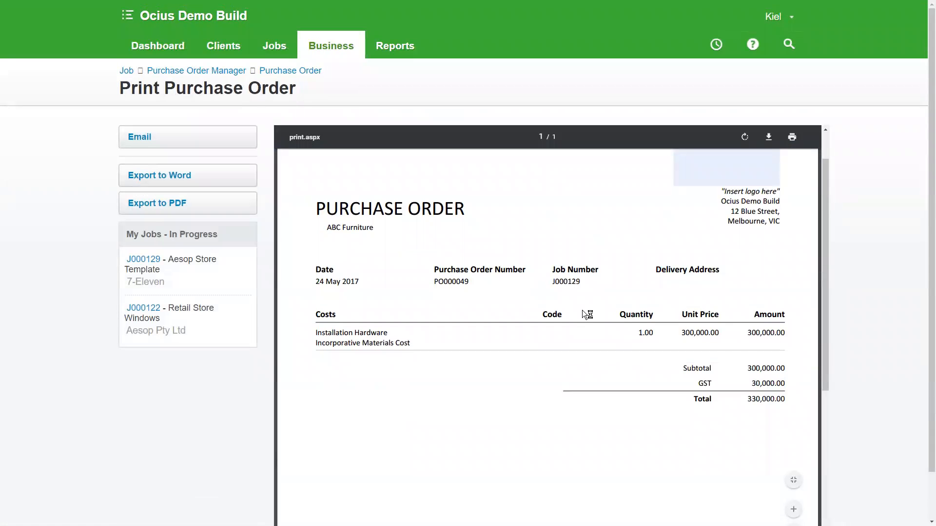
scroll(592, 328, "down", 2)
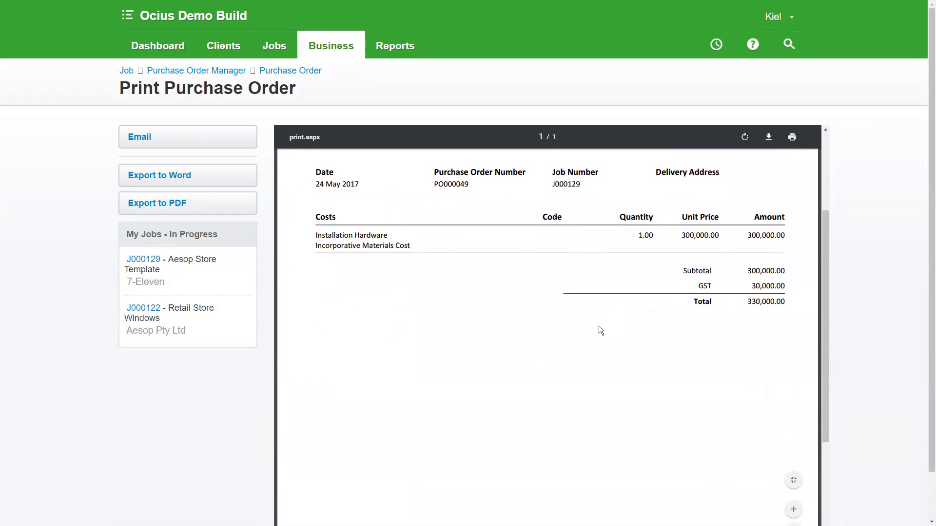
scroll(602, 333, "up", 3)
scroll(585, 316, "down", 9)
scroll(596, 312, "up", 8)
scroll(597, 312, "up", 1)
Step: Return to the Aesop Store Template job and look over its job information, schedule, milestones and tasks
left_click(128, 70)
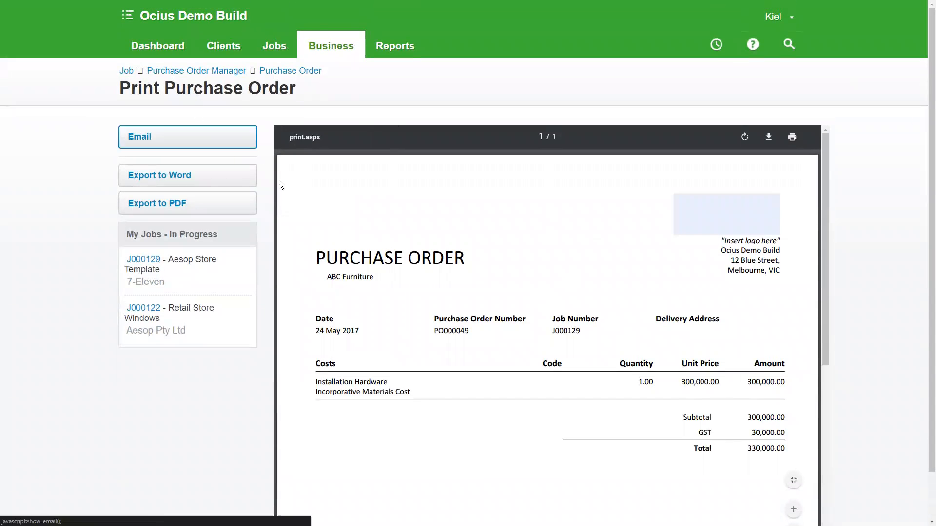
scroll(523, 292, "down", 10)
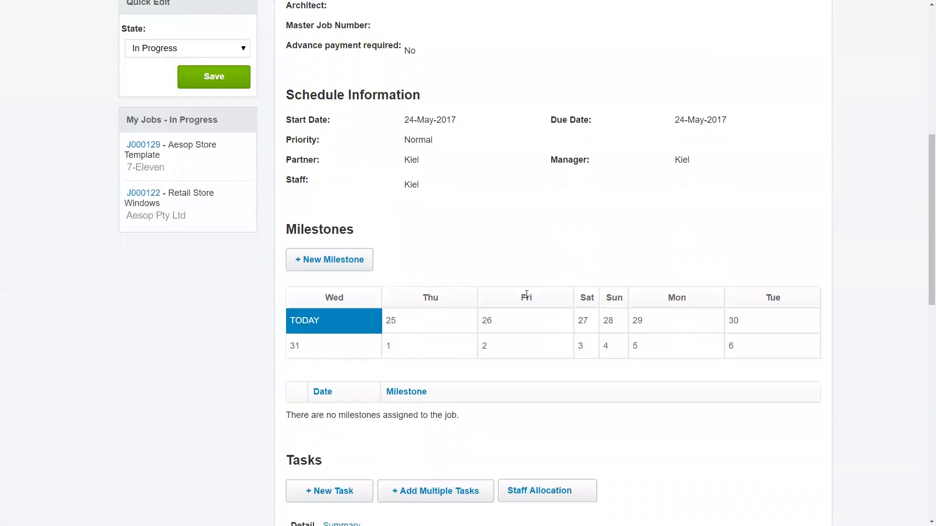
scroll(529, 300, "down", 6)
scroll(528, 300, "up", 18)
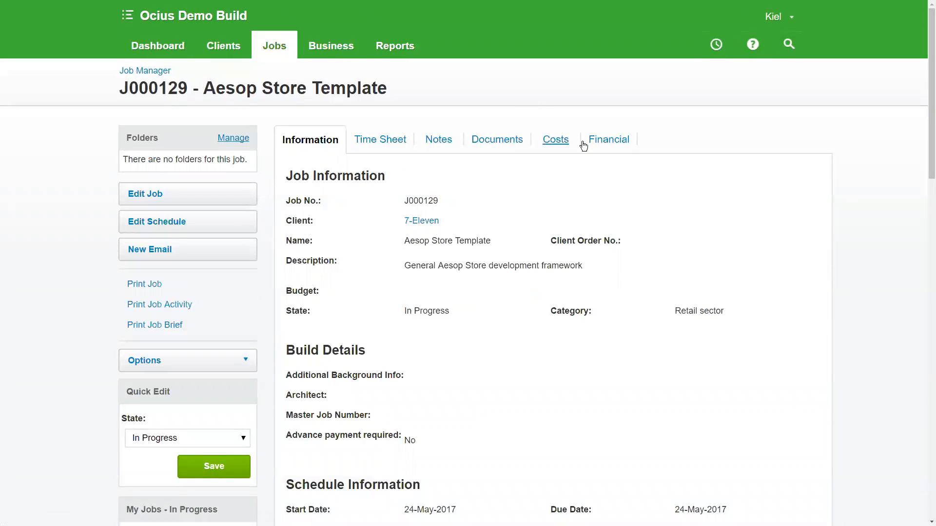
Step: Open the job's financial page and review its estimated billings, quotes, invoices and purchase orders
left_click(598, 142)
scroll(469, 278, "down", 3)
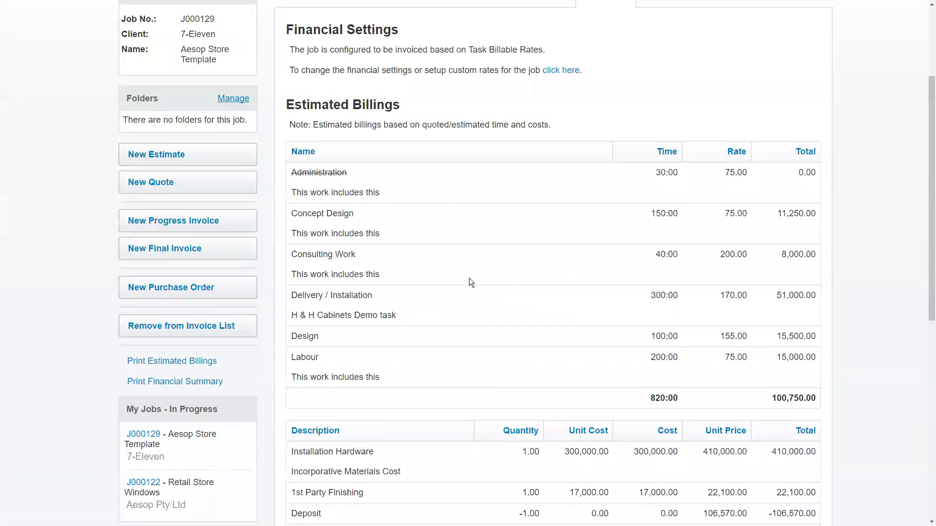
scroll(463, 284, "down", 4)
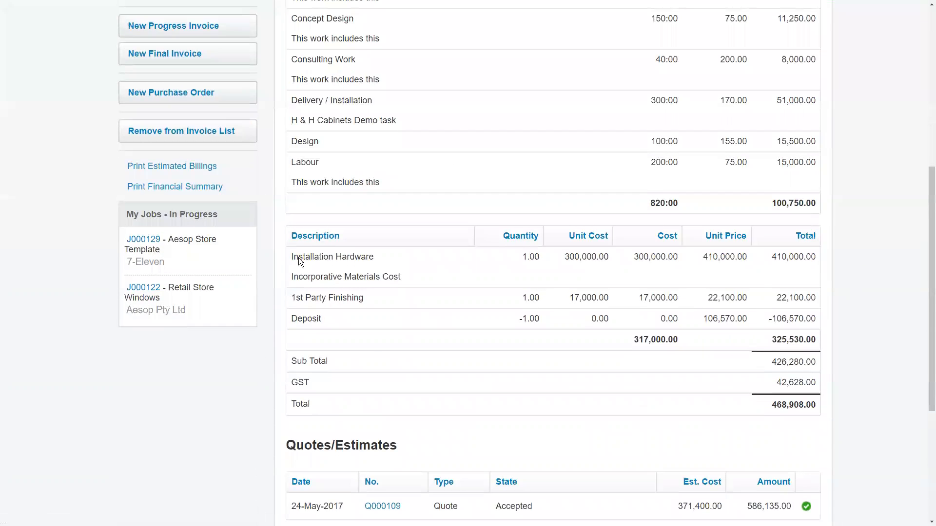
scroll(452, 315, "down", 5)
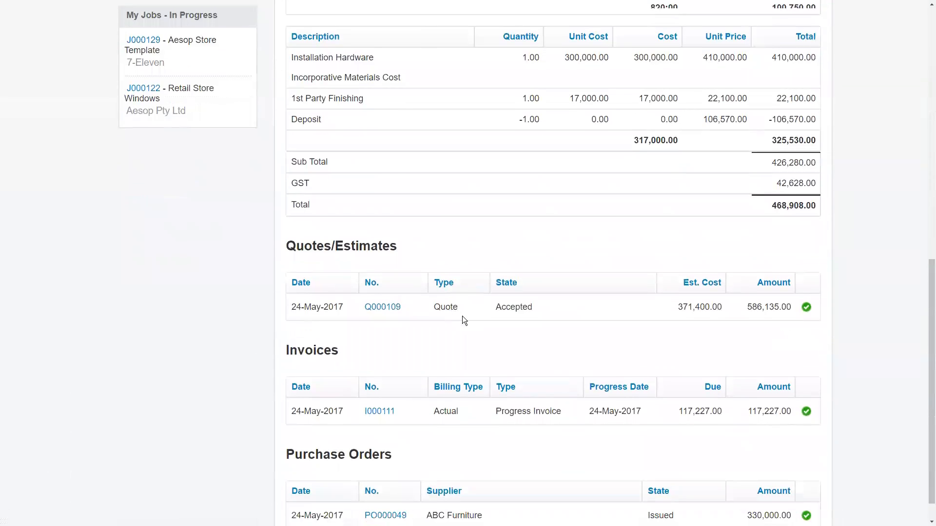
scroll(464, 315, "up", 6)
scroll(464, 315, "up", 6)
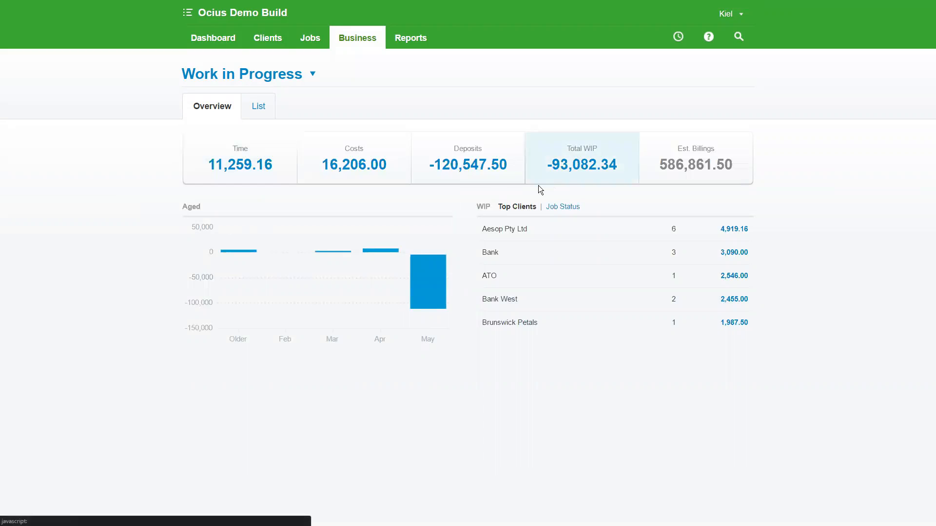
Step: Open the Work in Progress list and review the jobs' time, costs, deposits, WIP and estimated billings
left_click(248, 108)
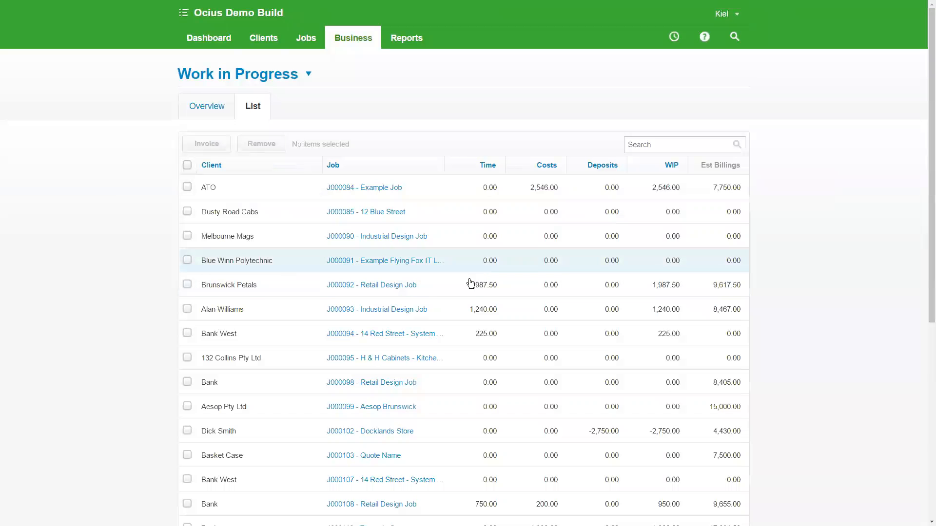
scroll(599, 248, "down", 1)
scroll(592, 195, "up", 1)
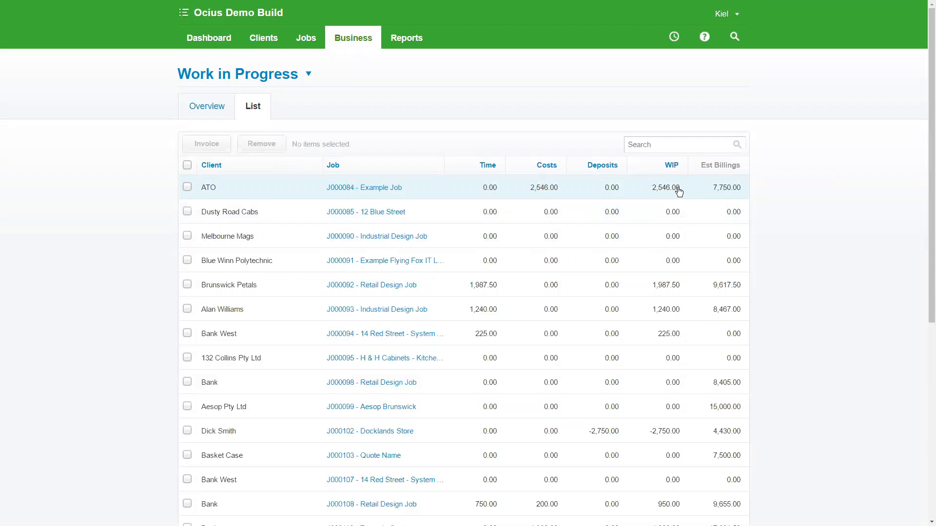
scroll(674, 229, "down", 2)
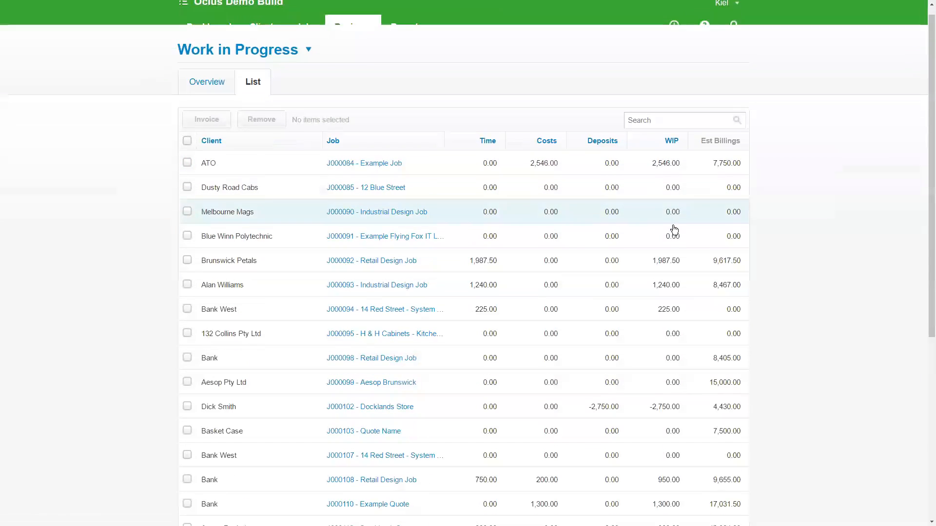
scroll(678, 205, "down", 1)
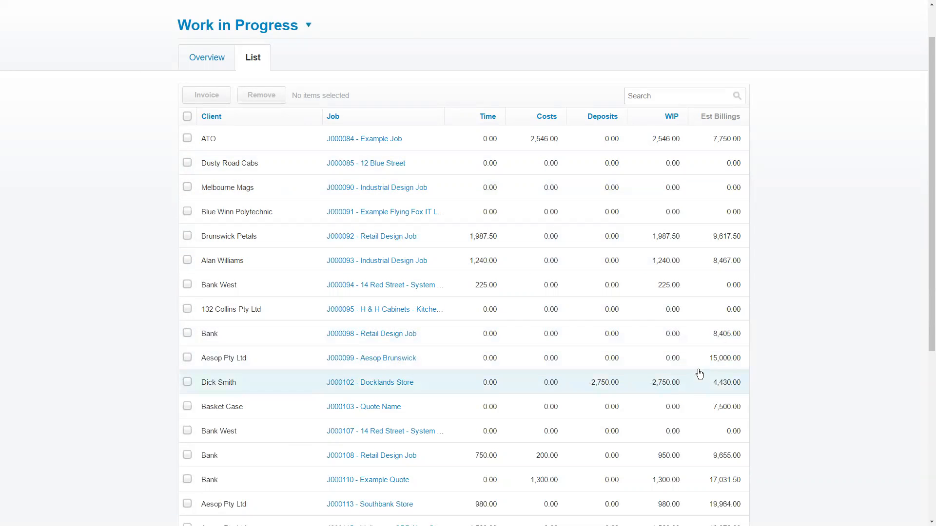
Step: Try to remove the Dusty Road Cabs, Melbourne Mags, Blue Winn Polytechnic and 132 Collins Pty Ltd jobs from work in progress
left_click(186, 309)
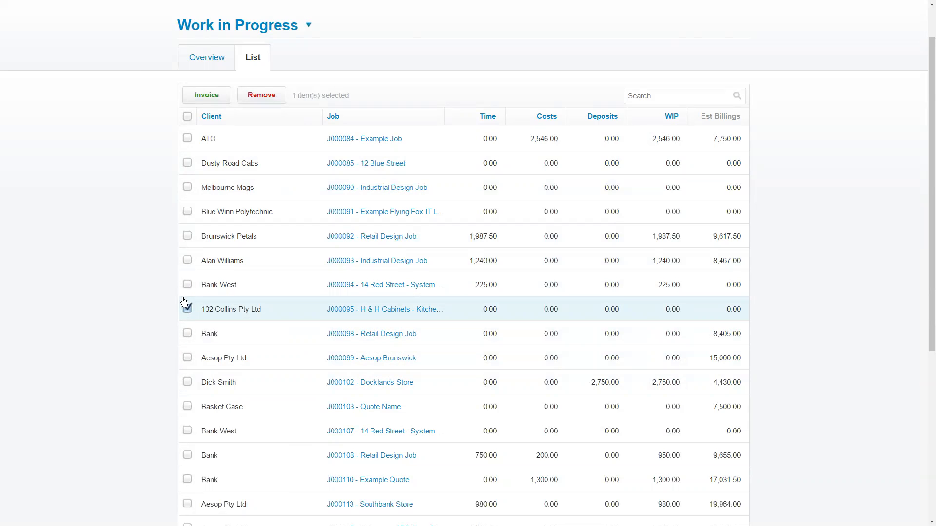
left_click(187, 211)
left_click(188, 187)
left_click(187, 163)
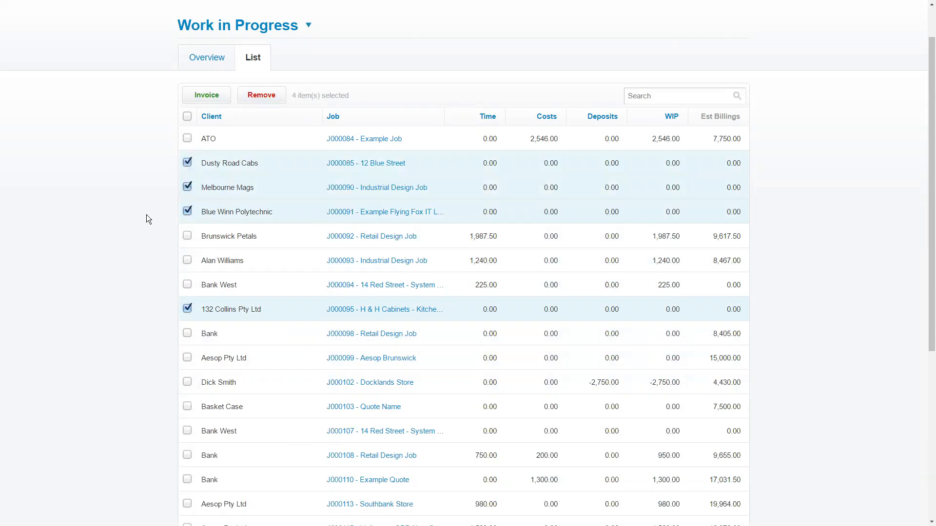
scroll(146, 217, "up", 2)
left_click(261, 144)
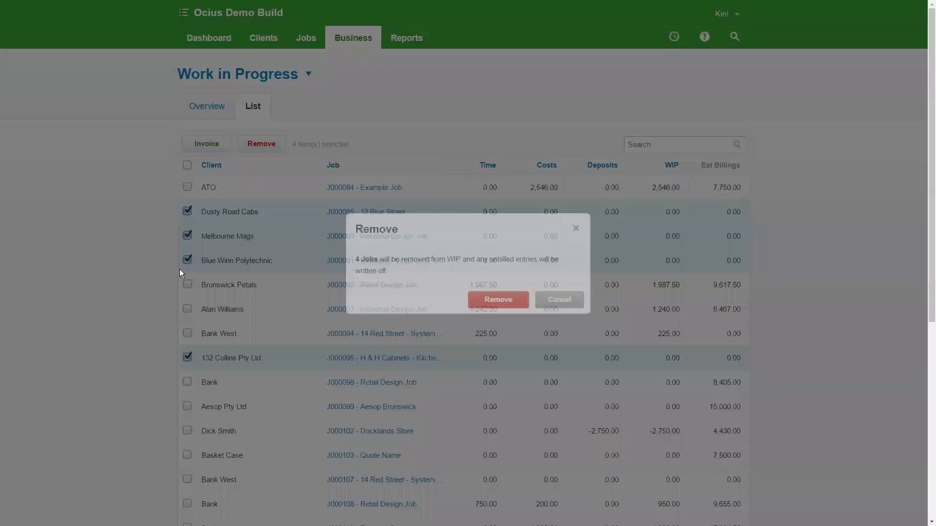
left_click(498, 300)
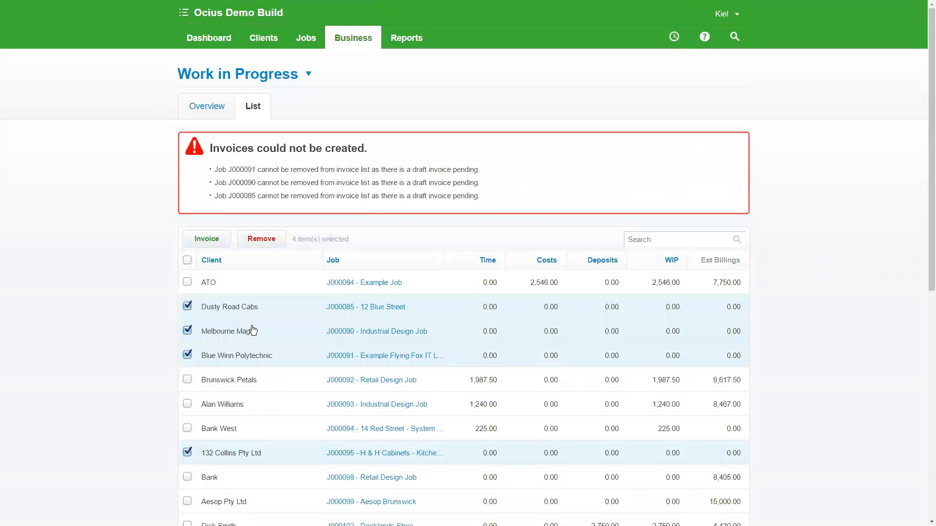
Step: Read the error notice above the Work in Progress list and deselect the four selected jobs
scroll(141, 302, "down", 1)
left_click_drag(329, 134, 444, 147)
left_click(426, 131)
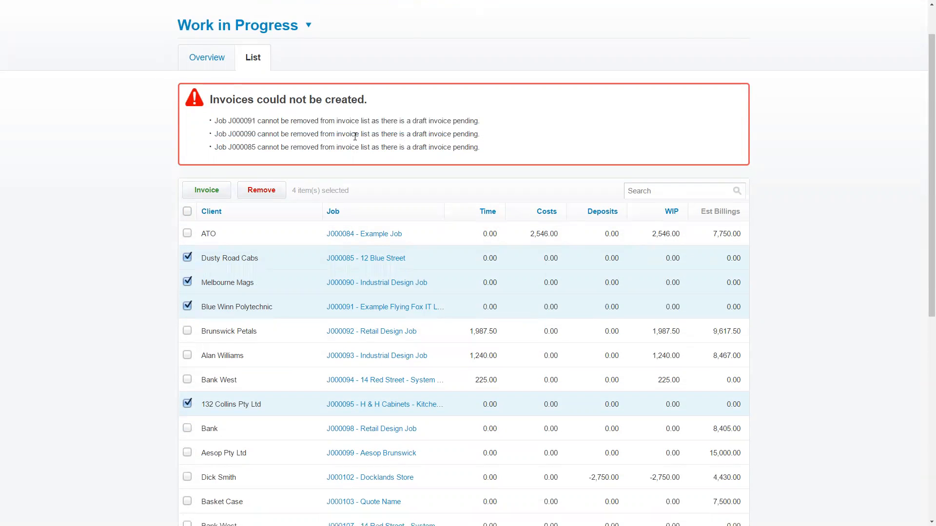
left_click(187, 257)
left_click(187, 281)
left_click(187, 307)
left_click(187, 405)
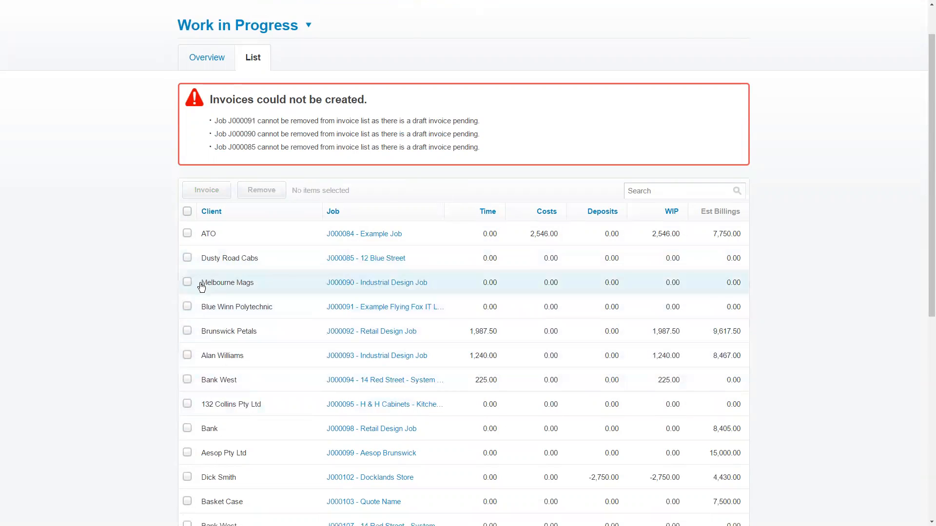
scroll(148, 288, "up", 1)
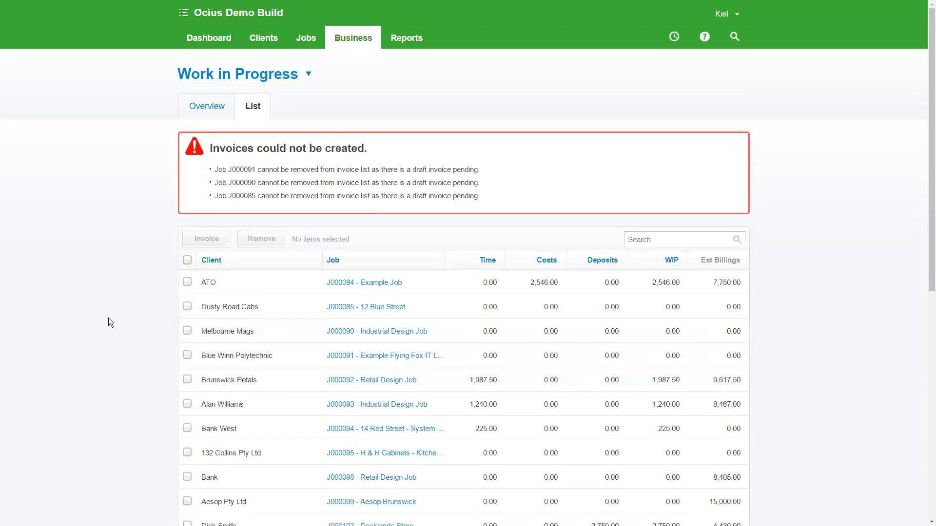
Step: Open the ABC Furniture record from the supplier list and view its costs
mouse_move(354, 43)
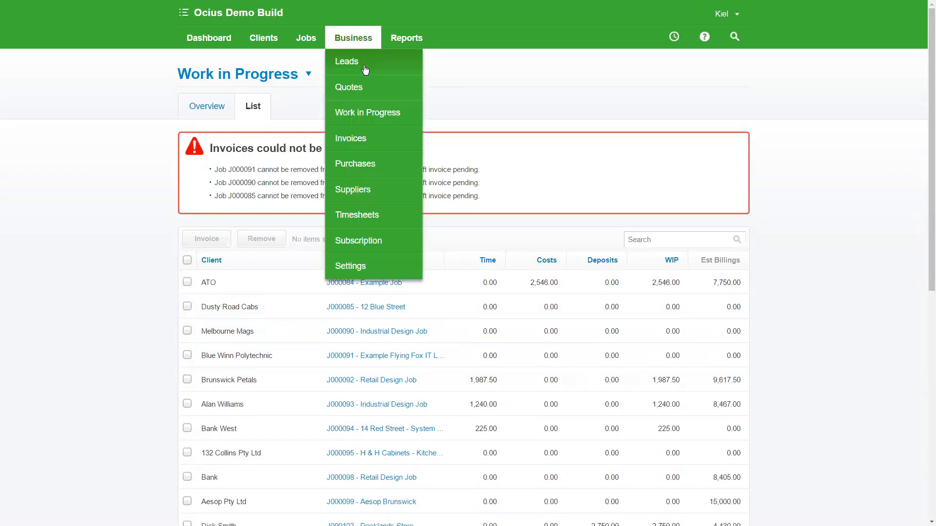
left_click(373, 188)
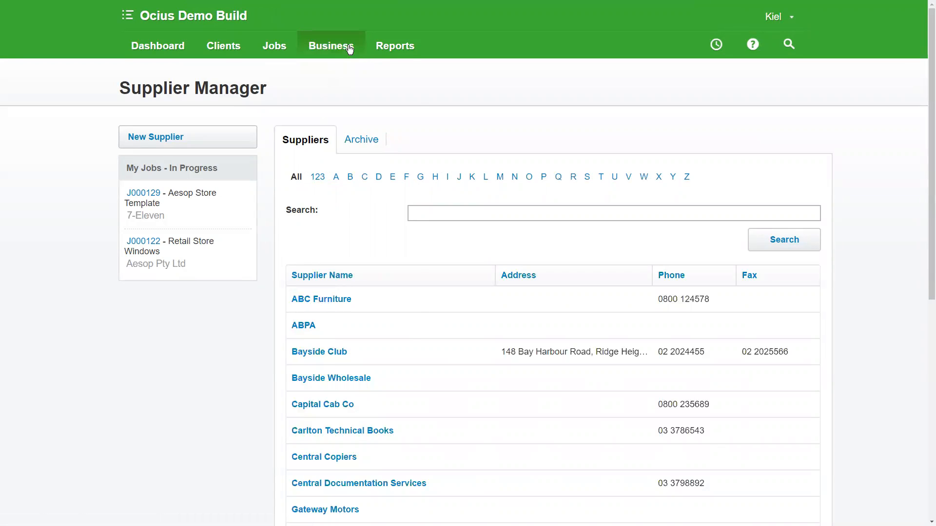
left_click(326, 300)
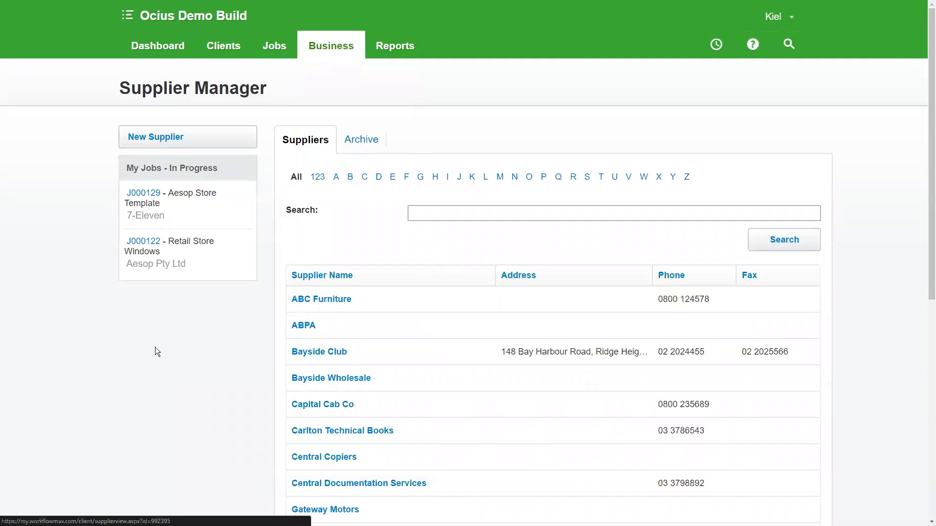
scroll(410, 375, "down", 1)
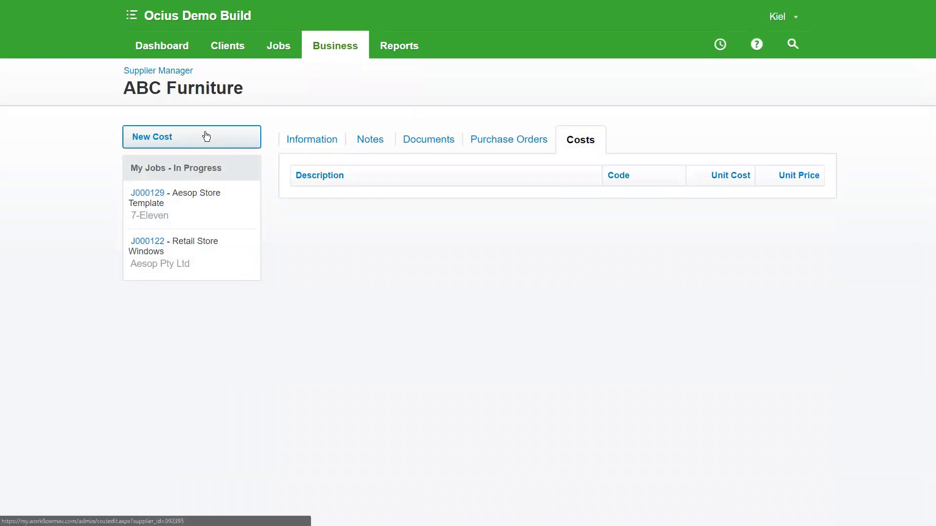
Step: View the weekly staff timesheet summary, and open the general settings overview
mouse_move(321, 53)
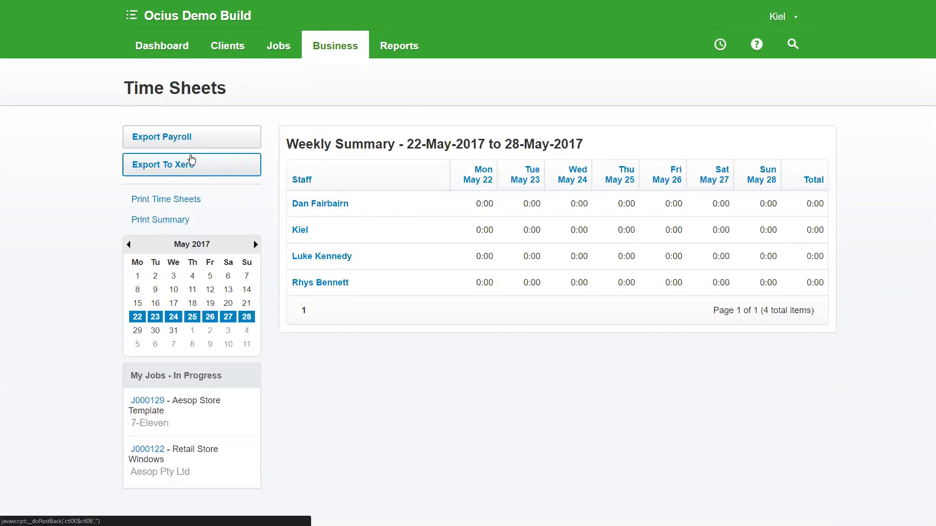
left_click(318, 54)
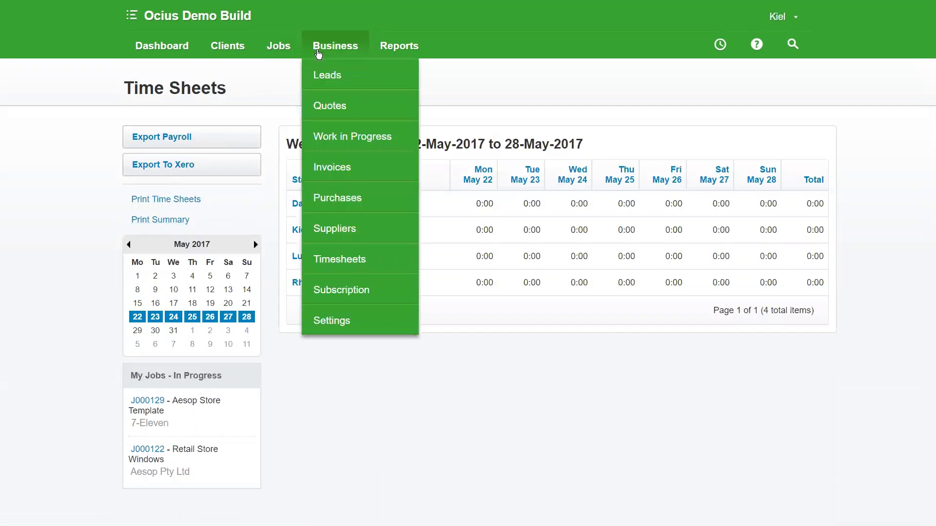
left_click(386, 298)
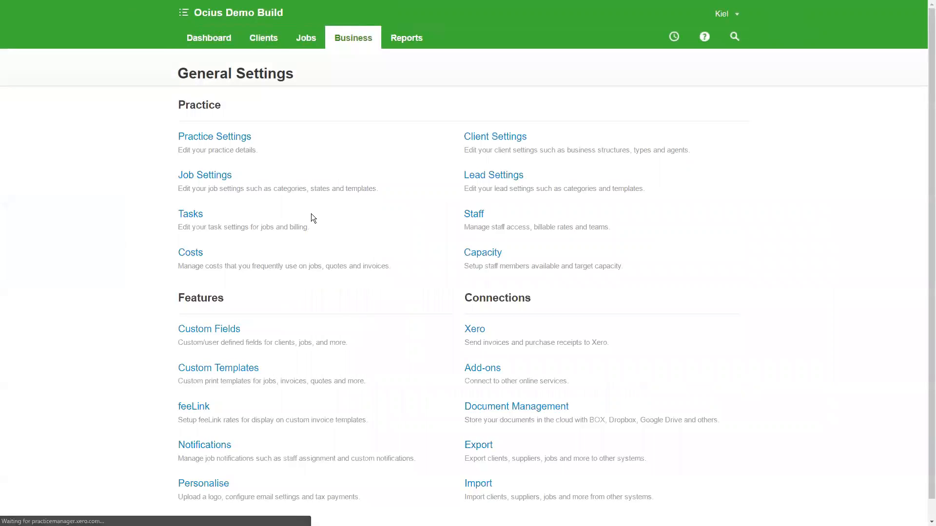
scroll(660, 175, "down", 1)
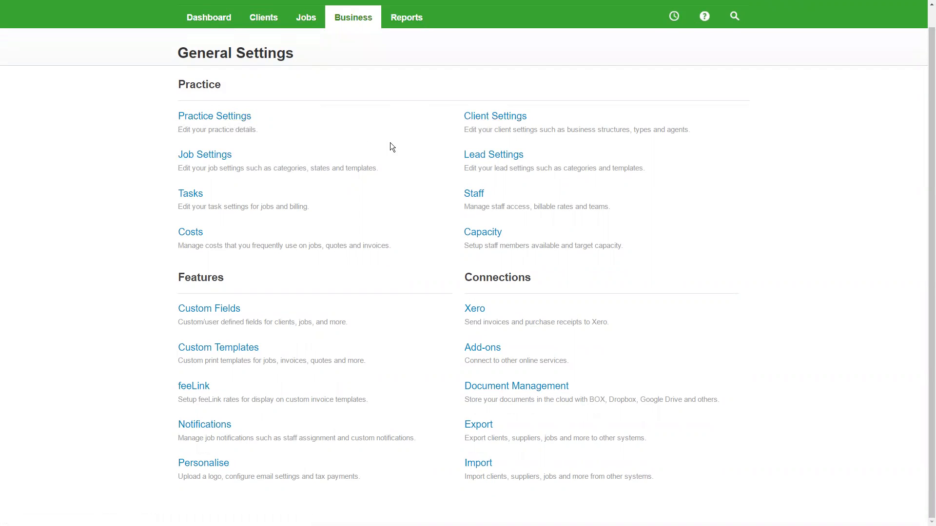
Step: View the client settings' business structures and client types, and the job settings' categories, states and templates
left_click(509, 119)
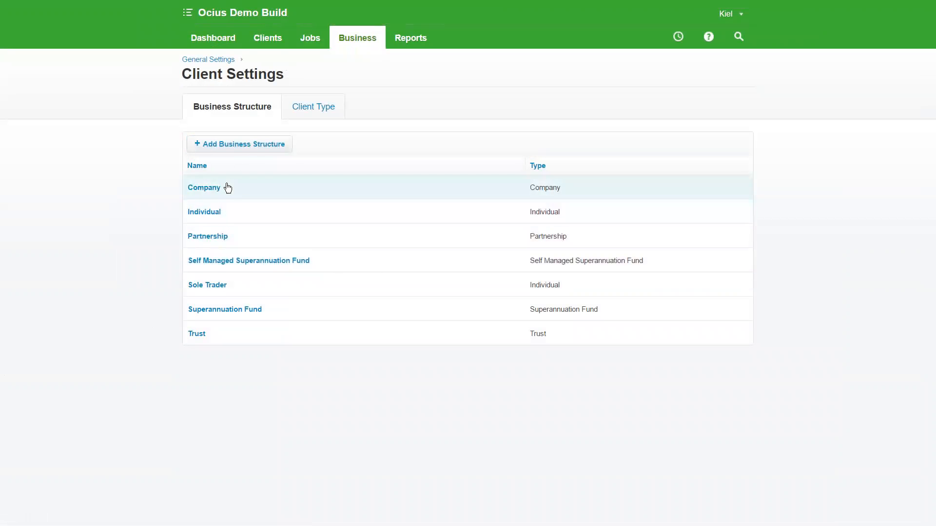
left_click(330, 114)
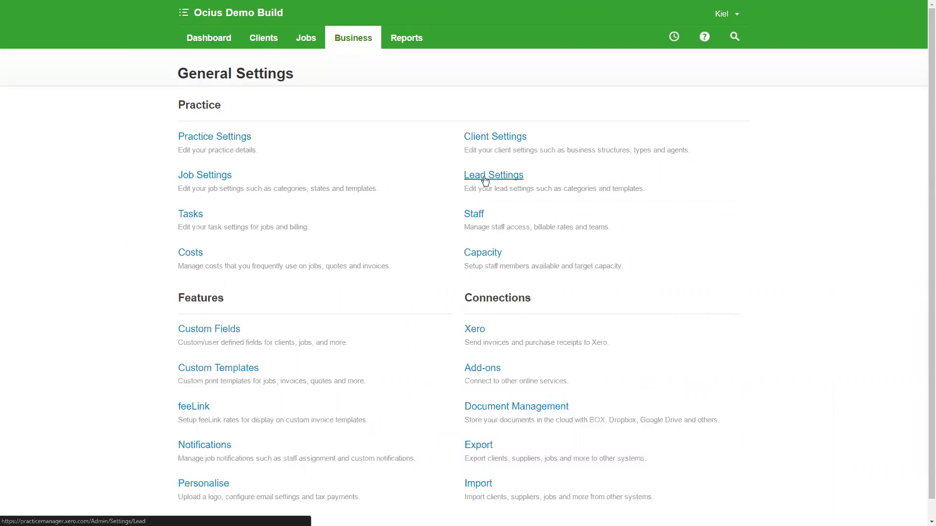
left_click(215, 179)
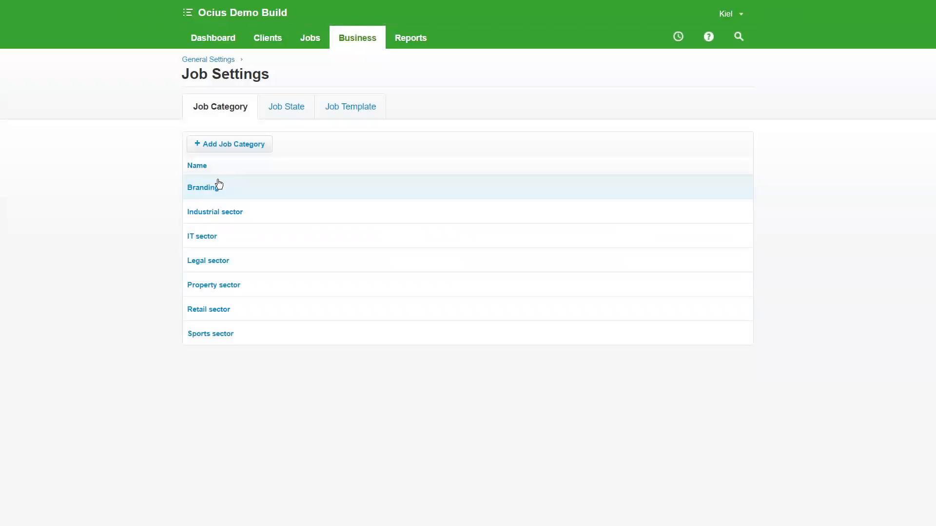
left_click(278, 116)
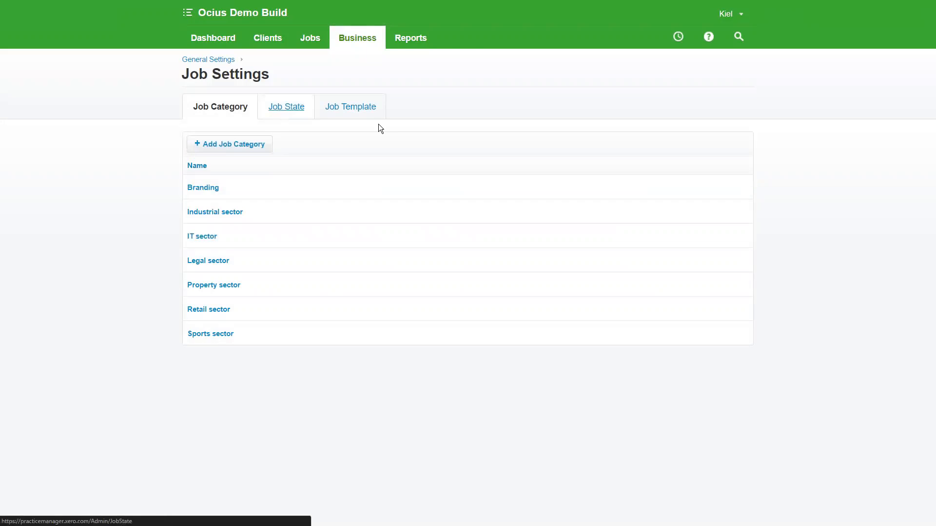
left_click(364, 110)
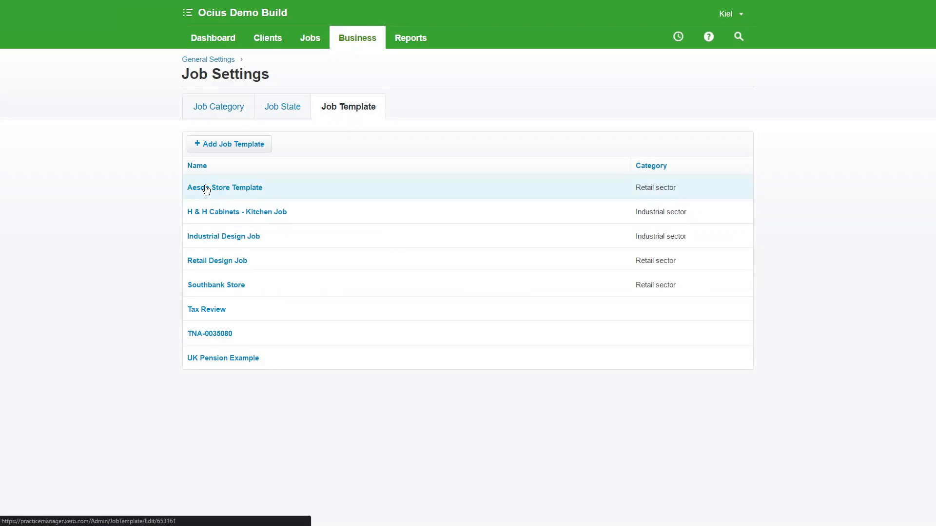
Step: Open the Aesop Store Template job template and review its general information, milestones, tasks and costs
left_click(261, 188)
scroll(394, 261, "down", 8)
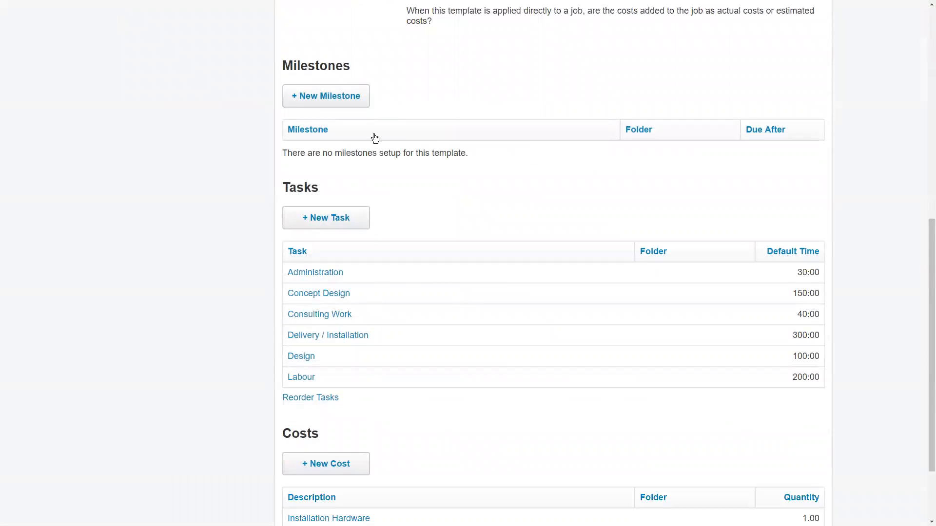
scroll(396, 335, "down", 2)
scroll(378, 150, "up", 7)
scroll(429, 255, "up", 3)
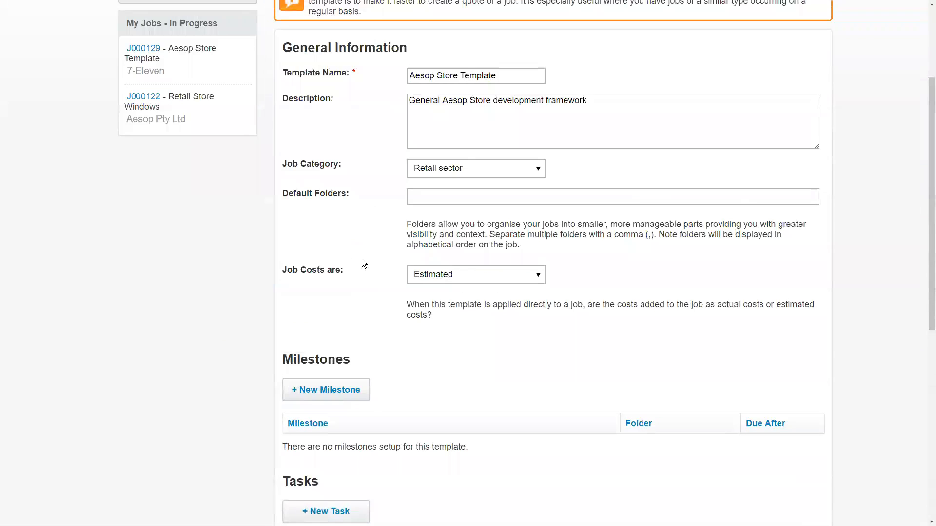
Step: Return to the general settings, view the staff list, and open the list of stored costs
scroll(338, 129, "up", 1)
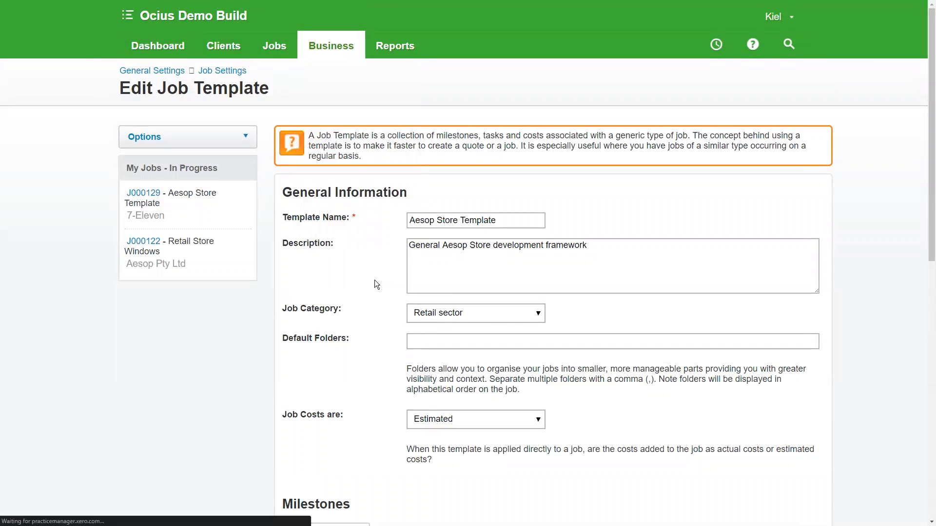
scroll(552, 246, "down", 1)
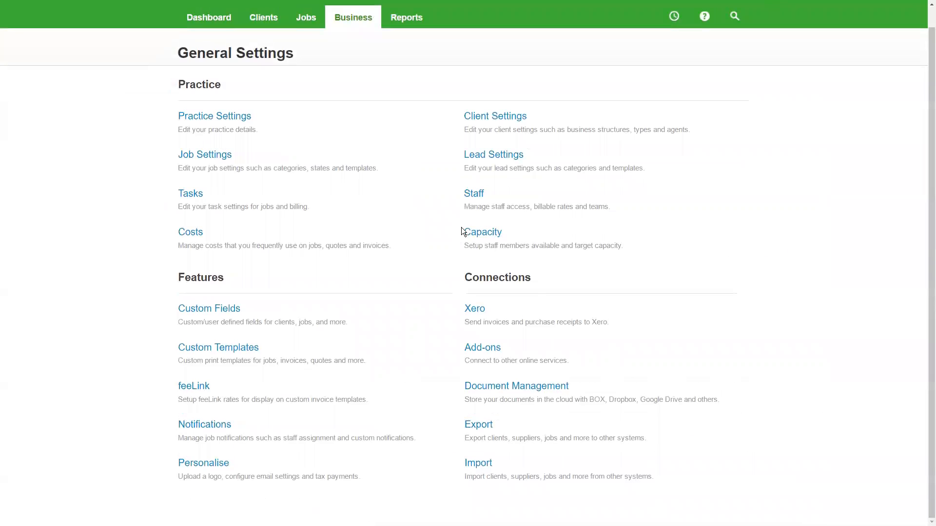
left_click(473, 195)
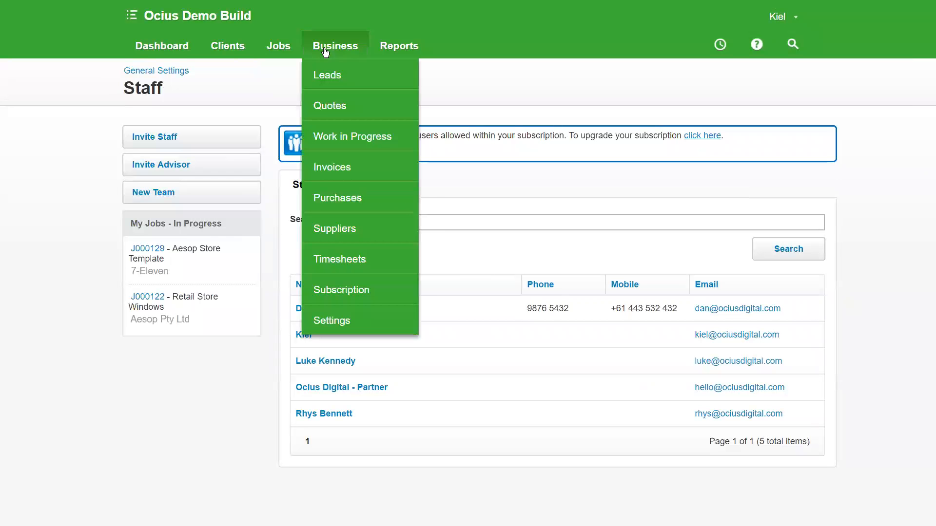
key("alt+Left")
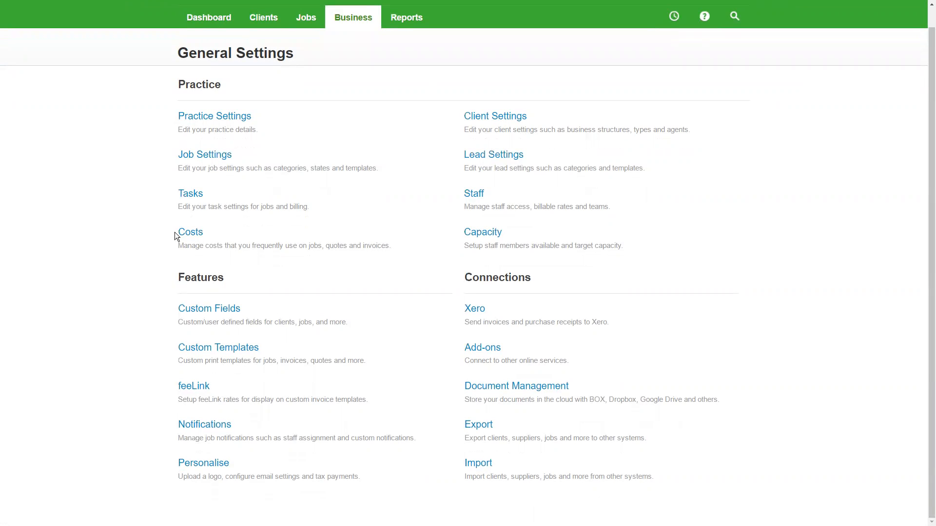
left_click(188, 233)
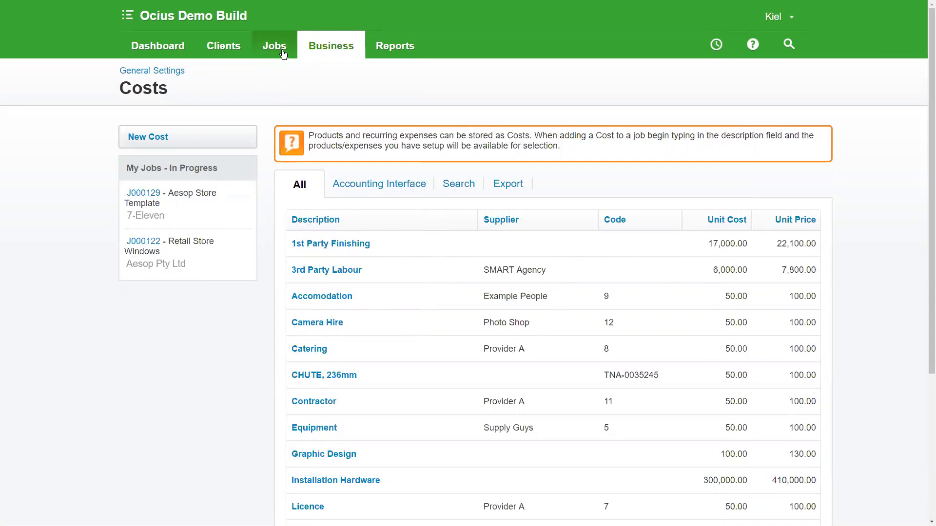
Step: Open the custom fields settings and review the full field list and the fields used for clients
mouse_move(322, 46)
left_click(336, 318)
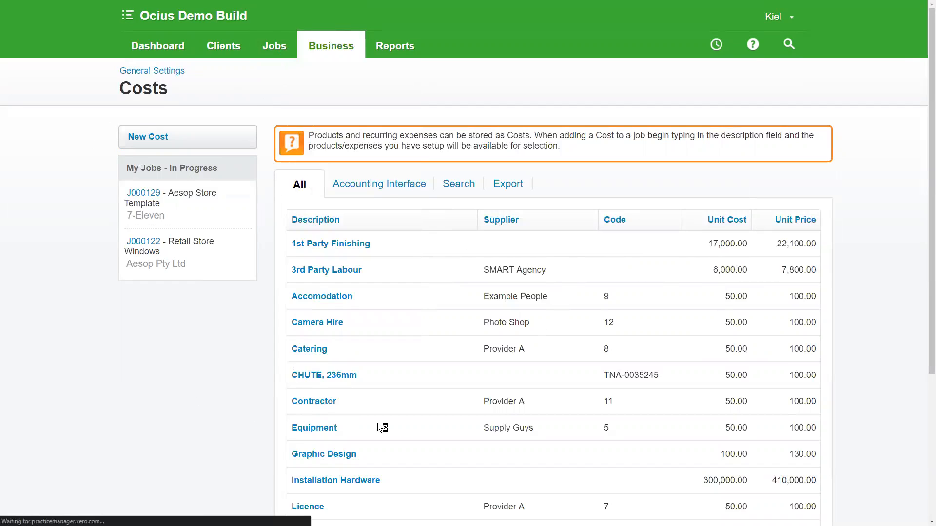
scroll(404, 417, "down", 1)
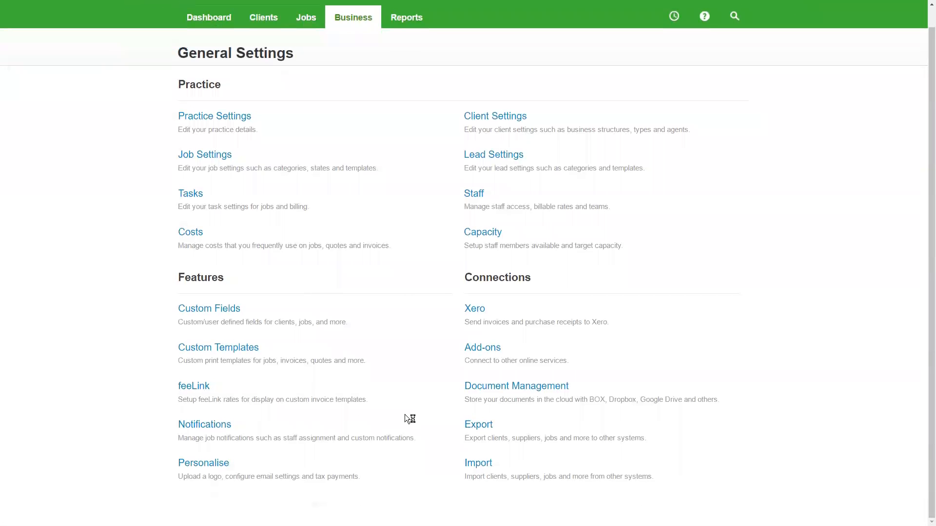
left_click(211, 310)
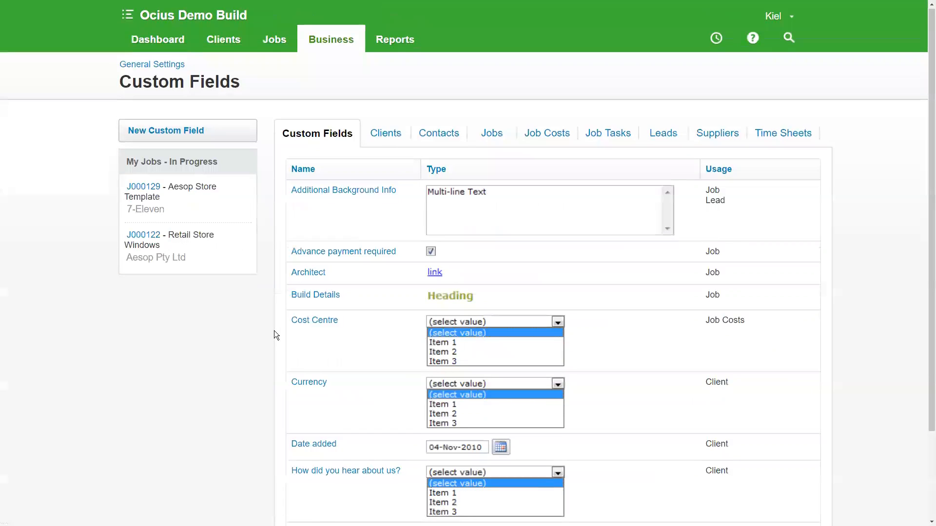
scroll(259, 340, "down", 2)
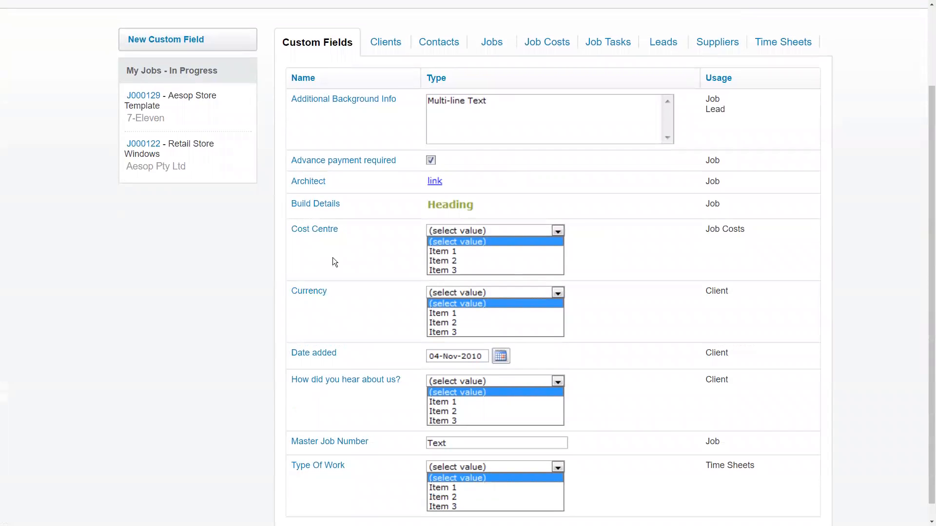
scroll(376, 122, "up", 1)
left_click(385, 91)
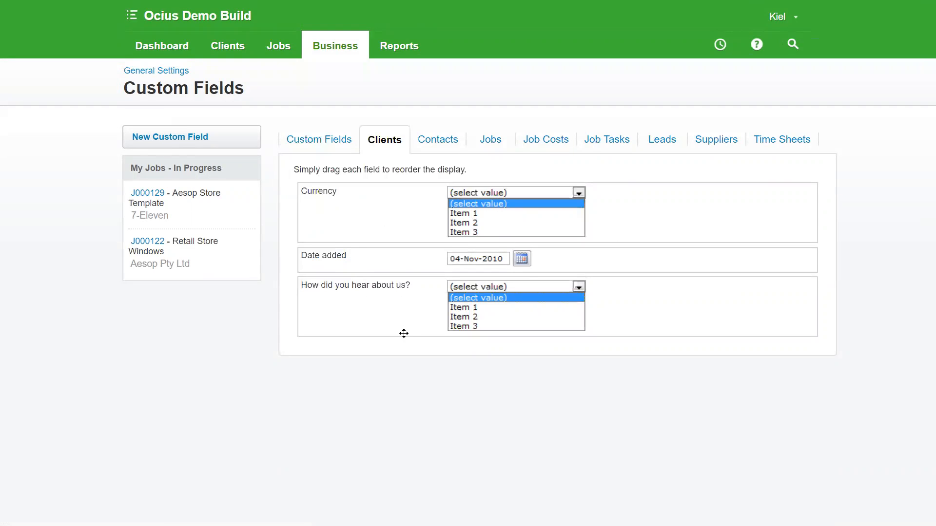
Step: Open the custom templates settings and view the existing print templates and the sample templates
mouse_move(336, 48)
left_click(332, 321)
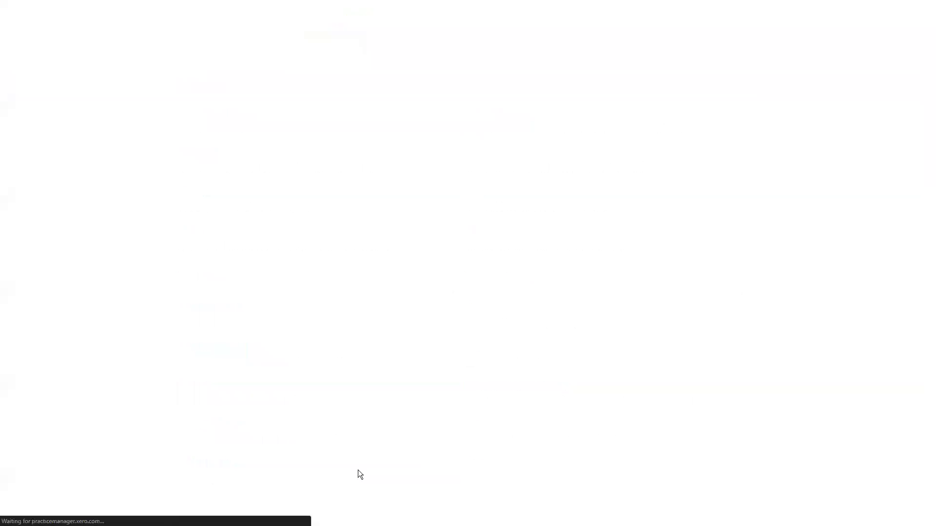
scroll(273, 356, "down", 1)
left_click(219, 356)
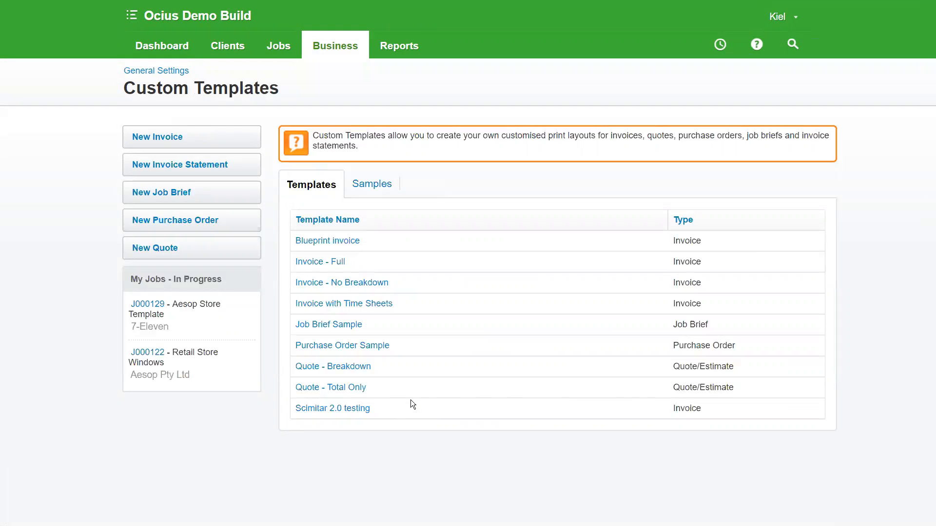
left_click(380, 188)
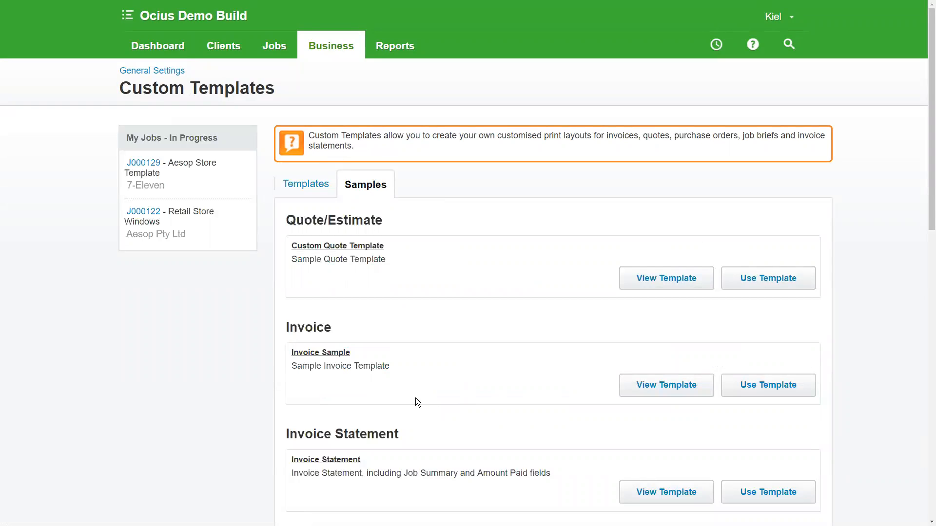
Step: View the sample Custom Quote Template in Word, minimise it, and return to the list of existing custom templates
scroll(443, 322, "down", 1)
left_click(683, 233)
left_click(46, 515)
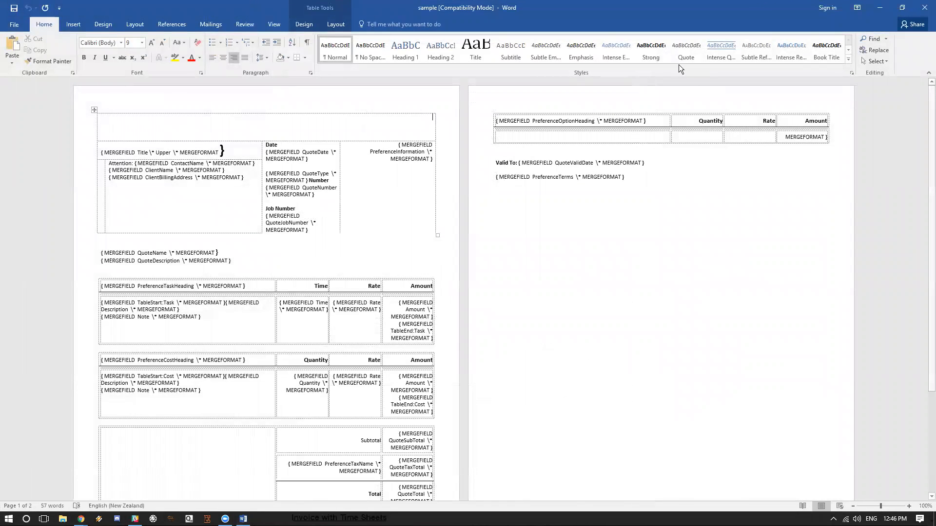
left_click(879, 9)
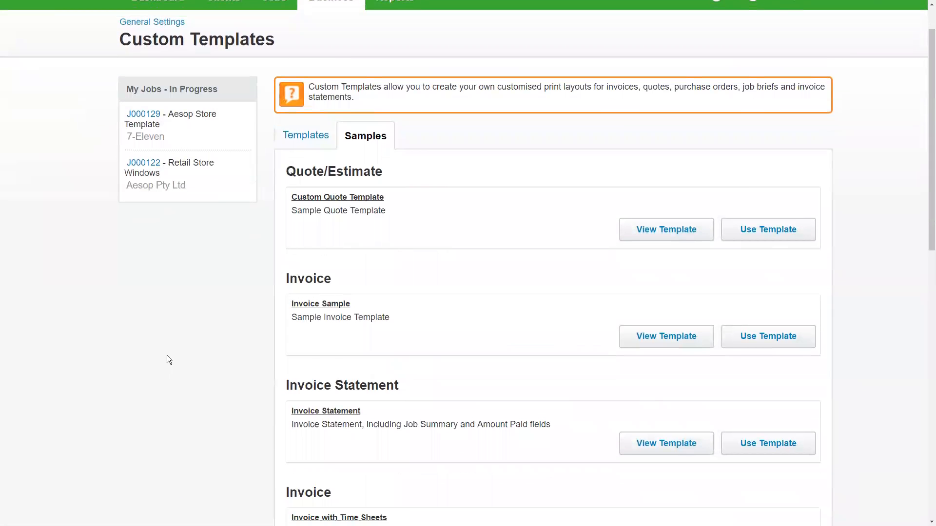
scroll(167, 356, "up", 1)
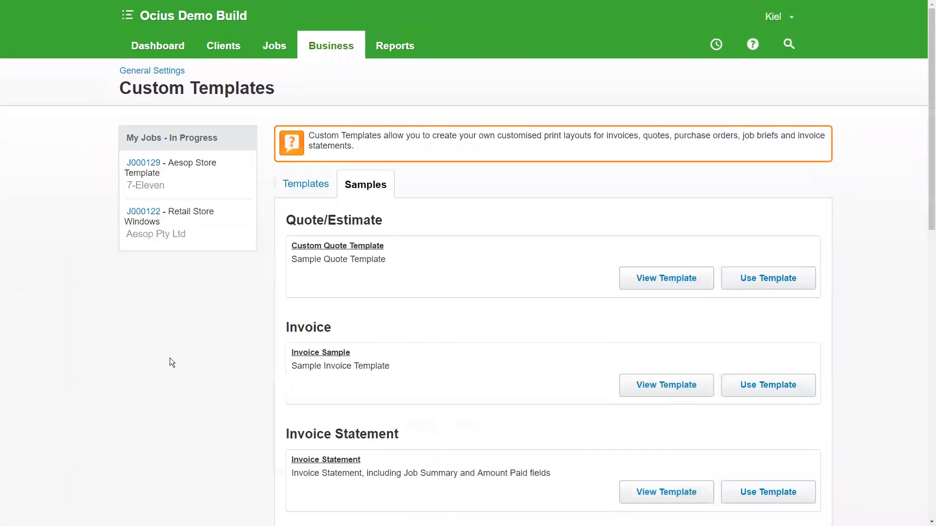
left_click(308, 190)
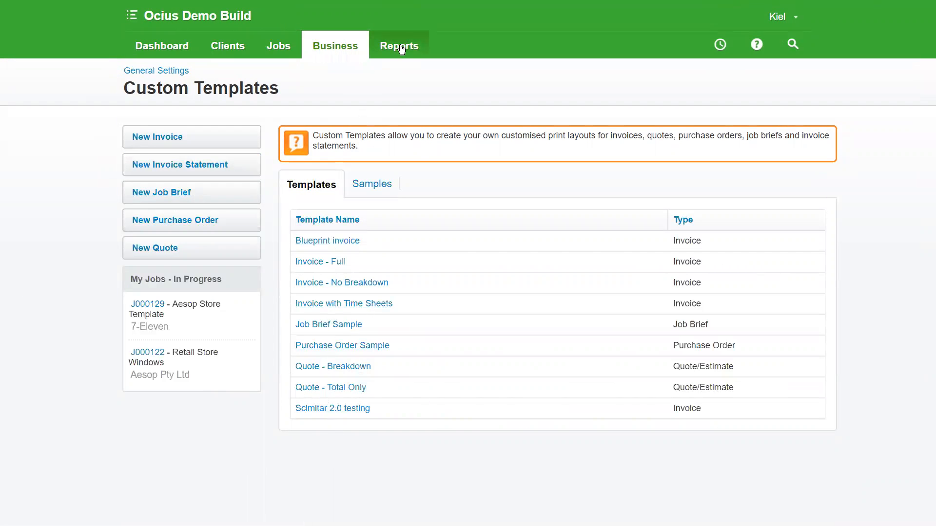
Step: Open the Personalise settings from the general settings and read the size and format requirements for the report logo
left_click(343, 389)
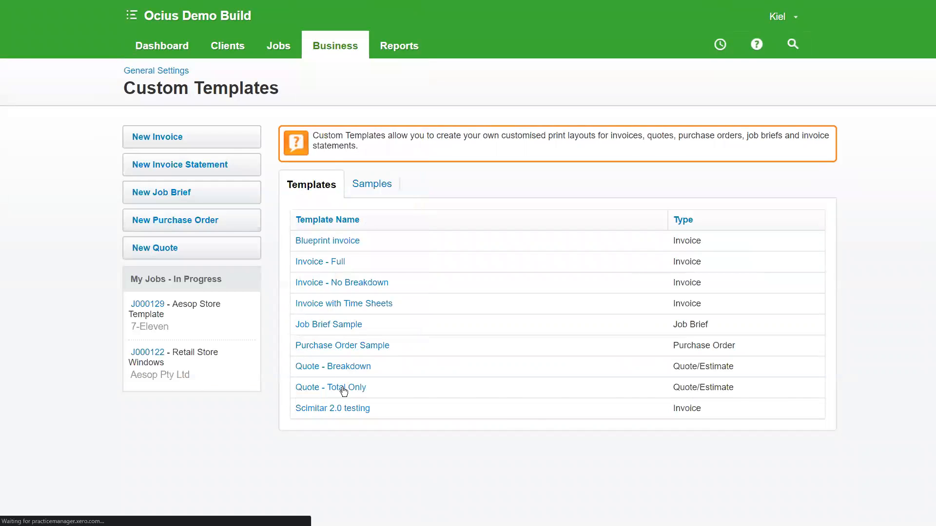
scroll(229, 351, "down", 1)
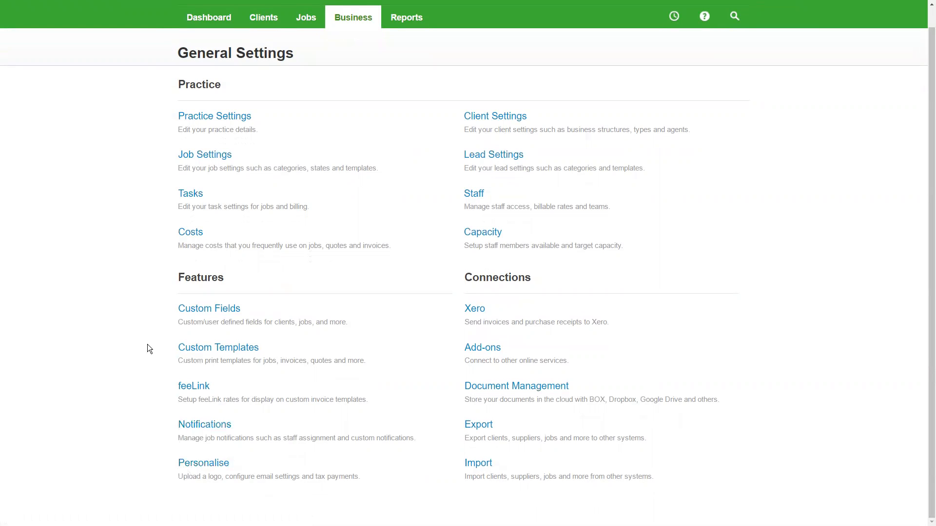
left_click(215, 469)
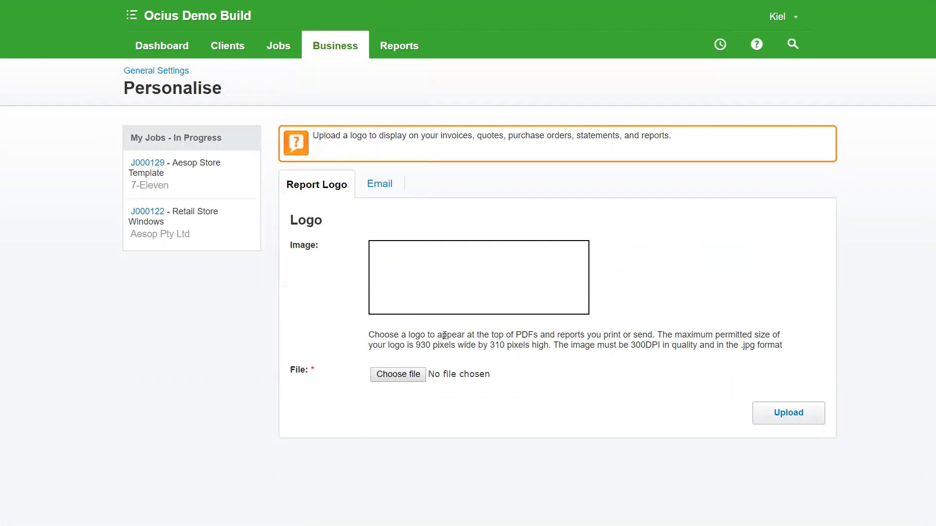
left_click_drag(382, 335, 694, 345)
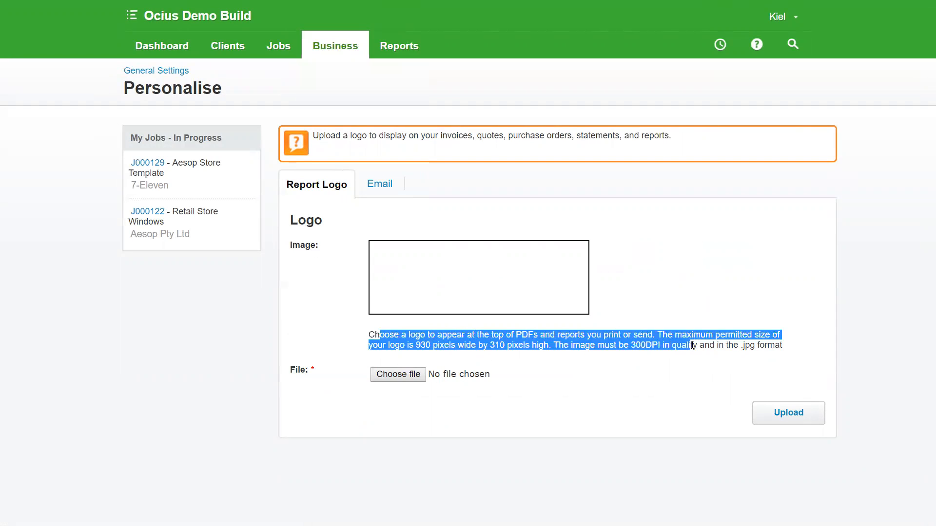
left_click(692, 345)
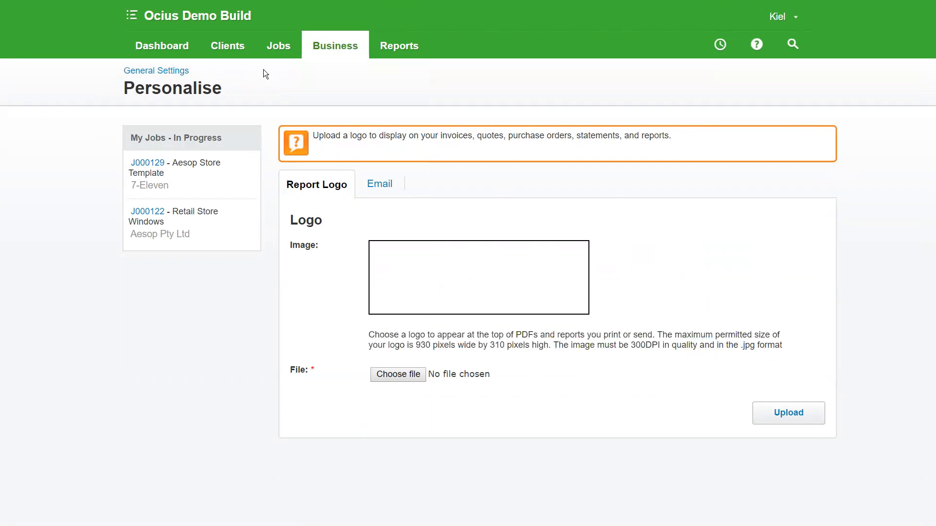
Step: Look over the general settings once more, and open the list of all reports to browse its categories
mouse_move(336, 46)
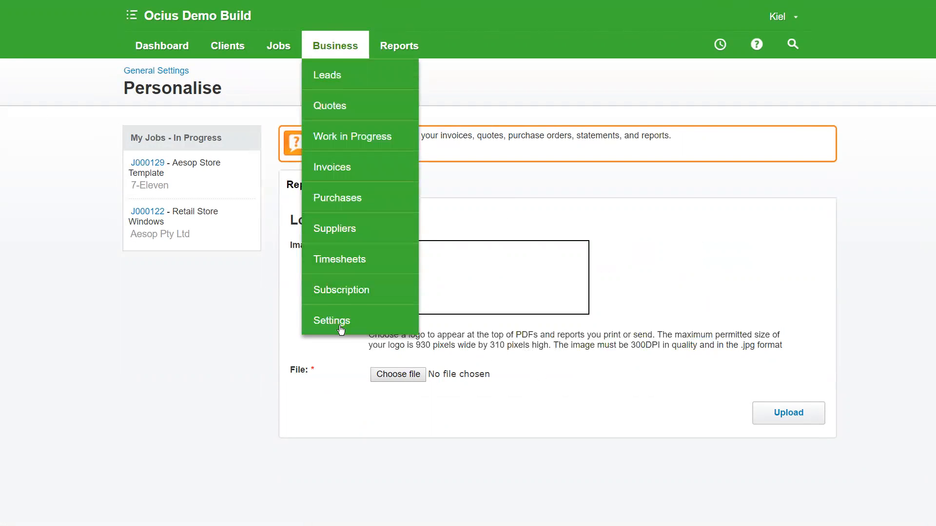
left_click(341, 330)
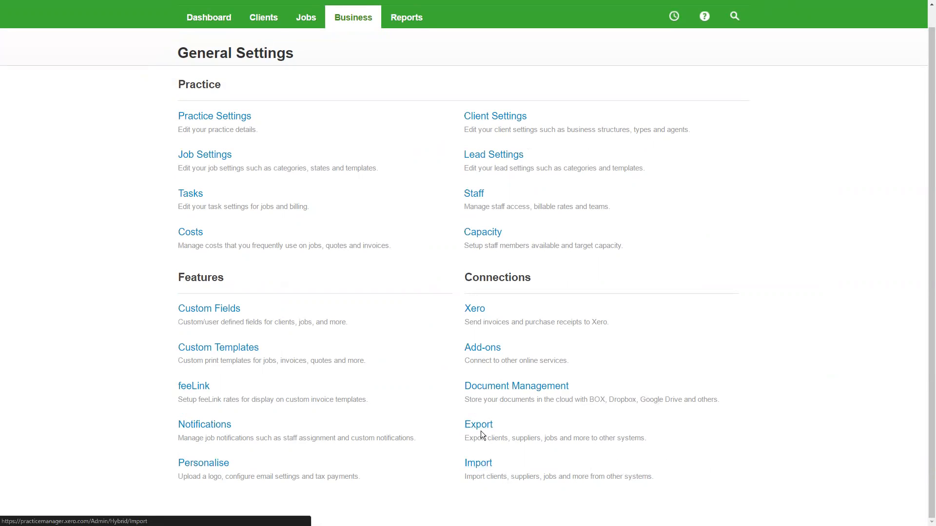
scroll(454, 375, "up", 1)
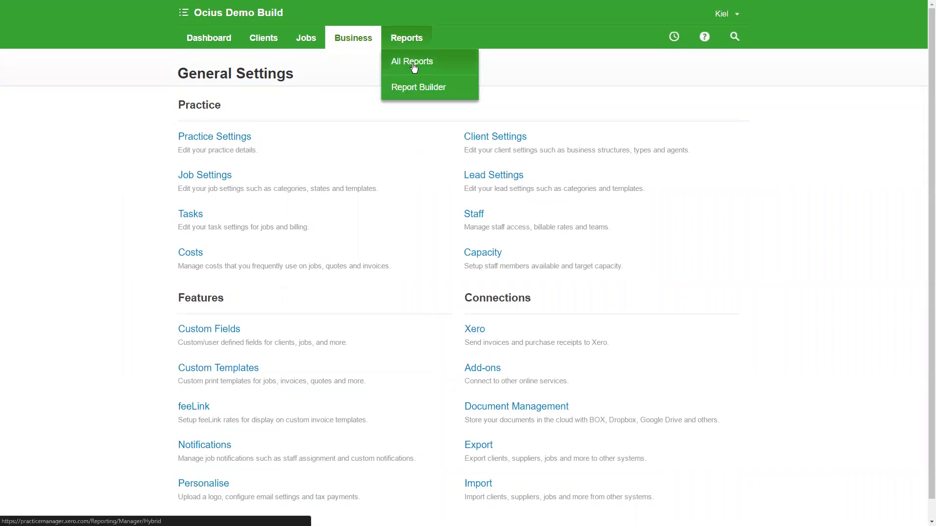
left_click(409, 68)
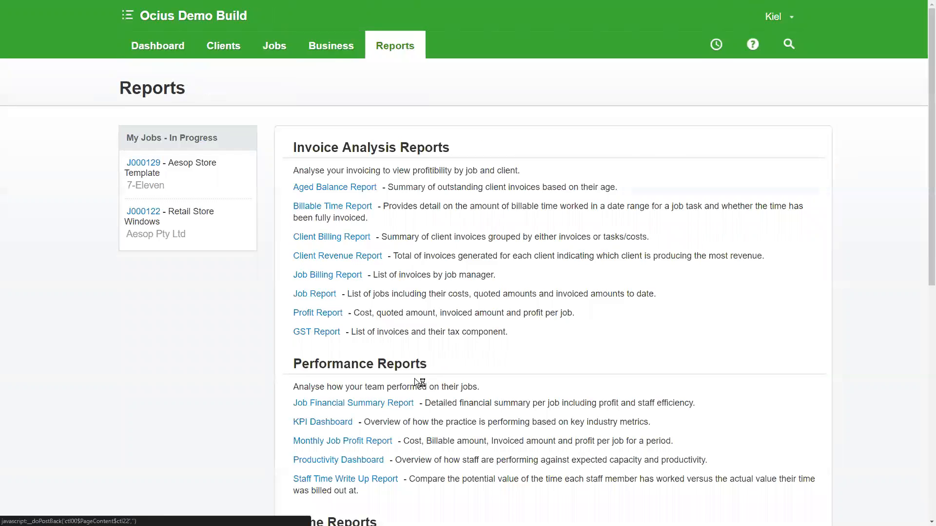
scroll(317, 268, "down", 4)
scroll(346, 263, "up", 4)
Step: View the Aged Balance Report, and go back to the reports list to look through the remaining reports
left_click(369, 189)
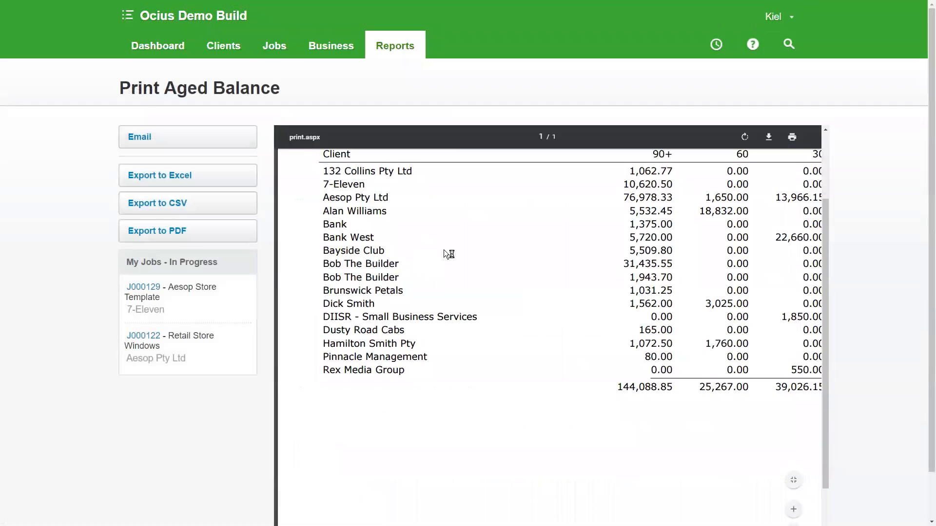
scroll(617, 265, "up", 1)
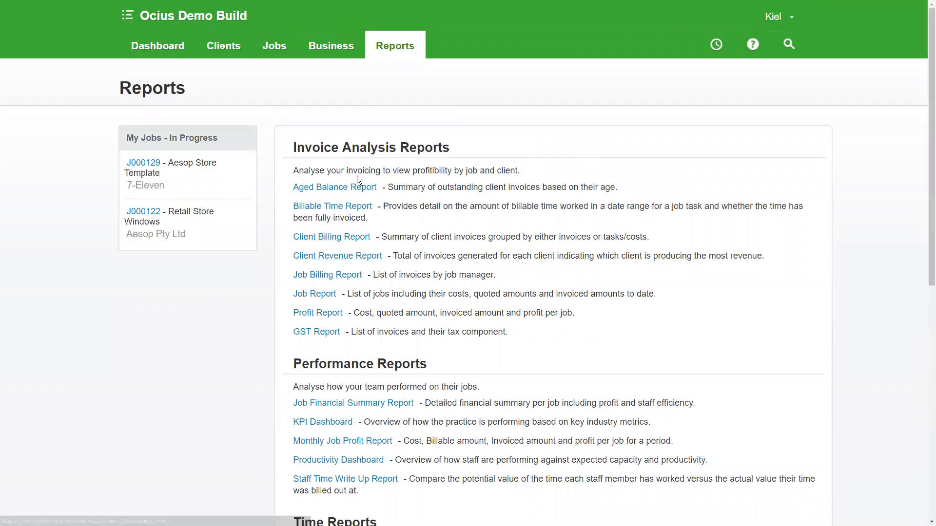
scroll(340, 279, "down", 5)
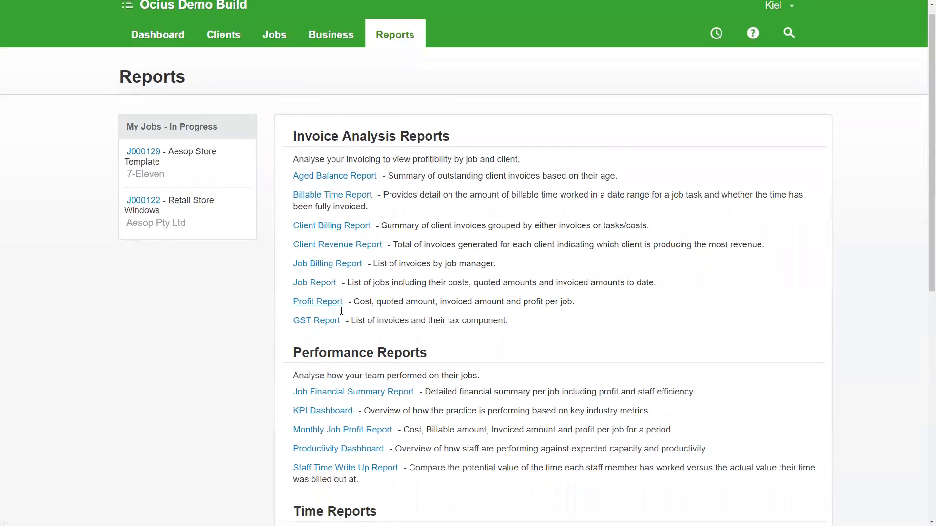
scroll(359, 353, "up", 5)
Step: Open the Report Builder and view its list of custom reports
mouse_move(393, 61)
left_click(389, 101)
left_click(409, 234)
scroll(368, 319, "down", 3)
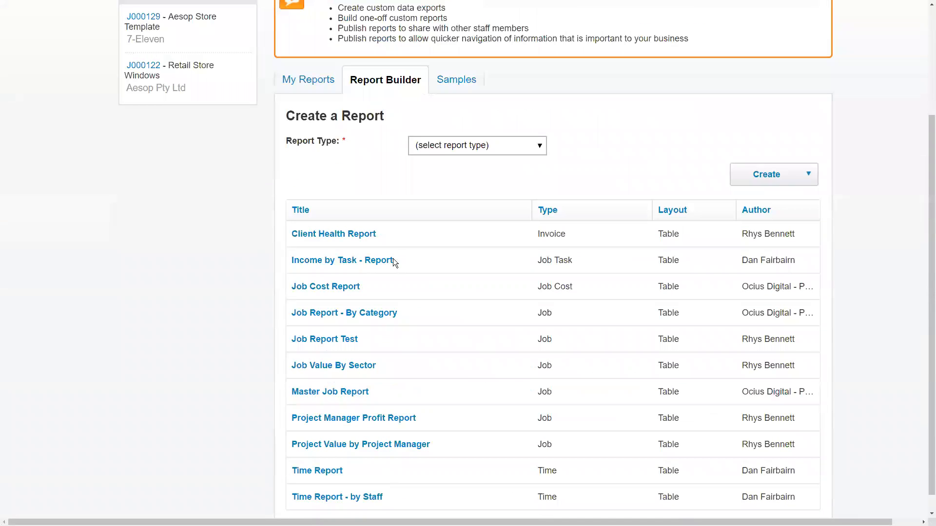
Step: Open the Client Health Report in the report designer and examine its fields, criteria and publishing options
left_click(344, 235)
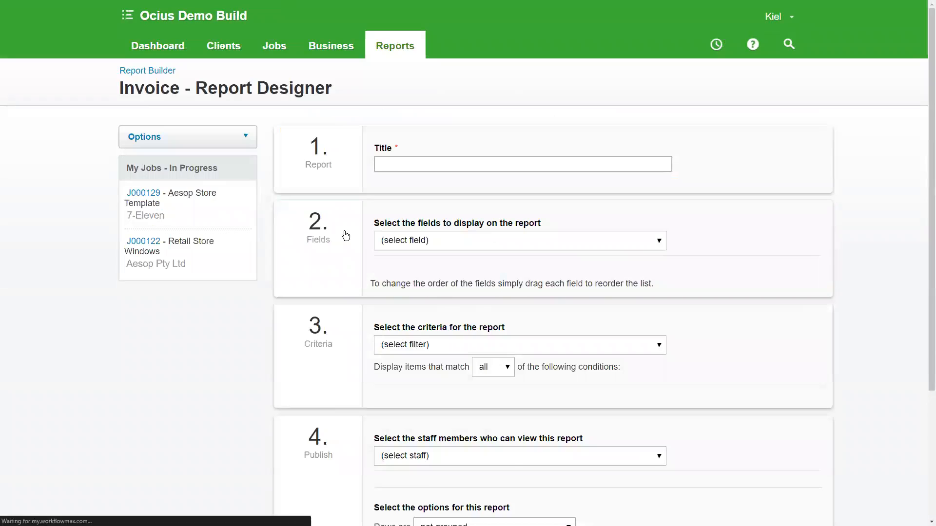
scroll(429, 223, "down", 1)
scroll(297, 121, "up", 1)
scroll(304, 119, "down", 1)
scroll(435, 136, "up", 1)
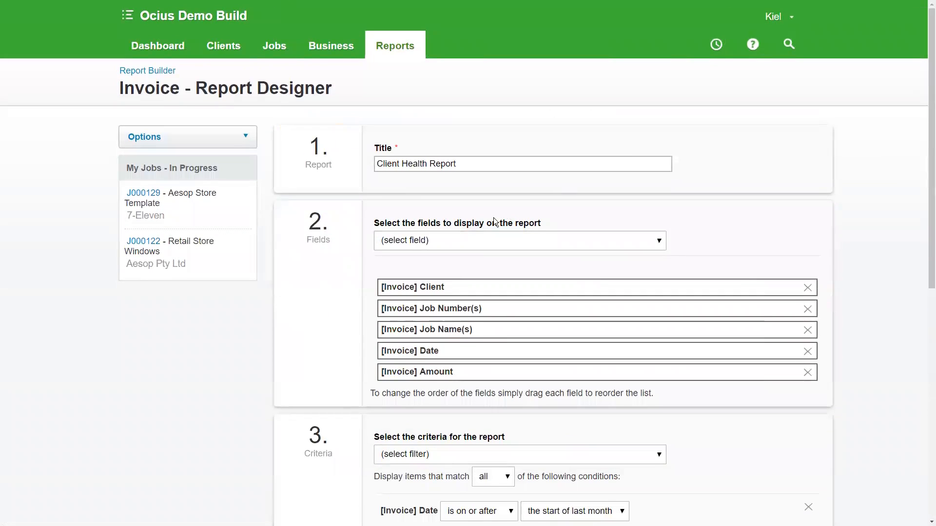
scroll(495, 222, "down", 6)
scroll(479, 337, "down", 3)
scroll(481, 334, "up", 9)
Step: Open the #Additional Costs (by invoice) sample report in the designer, and go back to the Report Builder
left_click(396, 45)
left_click(392, 100)
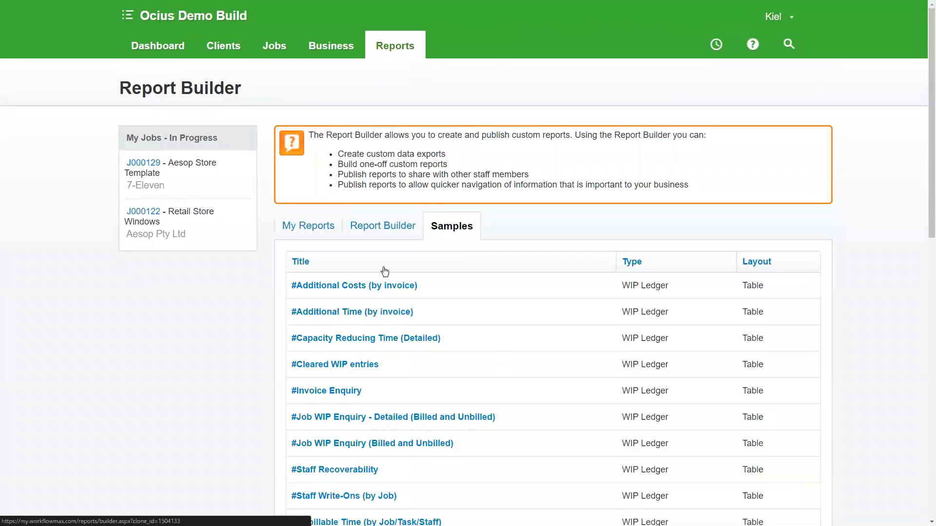
left_click(382, 286)
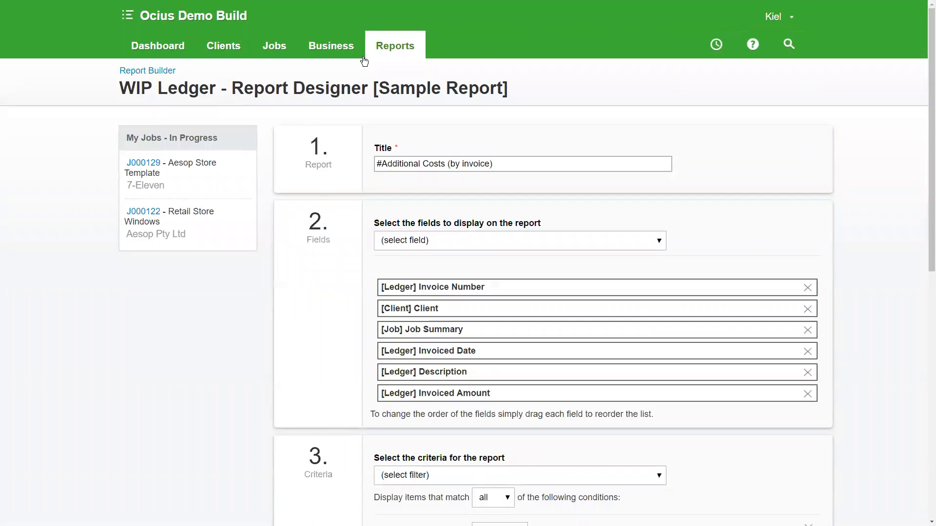
left_click(147, 71)
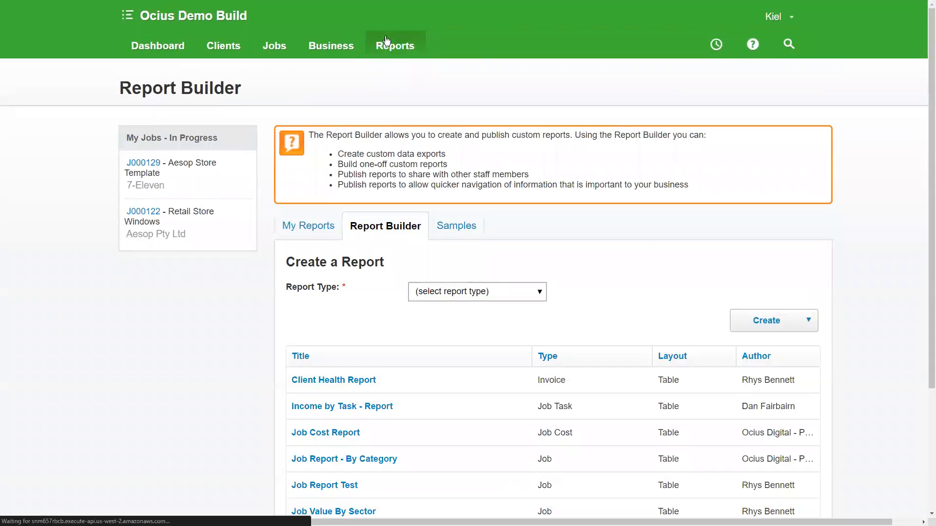
Step: Open the list of standard reports and look through its categories down to the Practice Management Reports
left_click(386, 40)
scroll(441, 350, "down", 10)
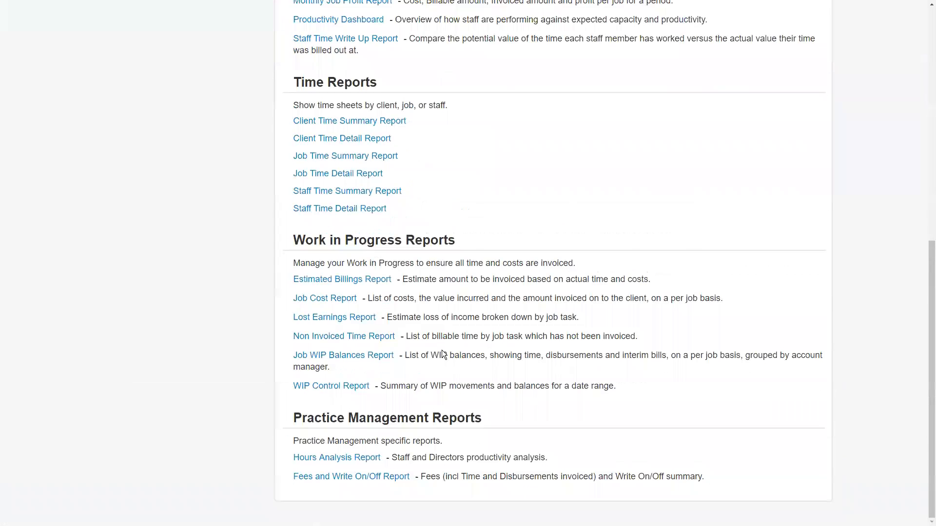
scroll(336, 464, "up", 10)
Step: Open the Report Builder and look through its custom reports, sample reports and My Reports lists
mouse_move(411, 38)
left_click(389, 100)
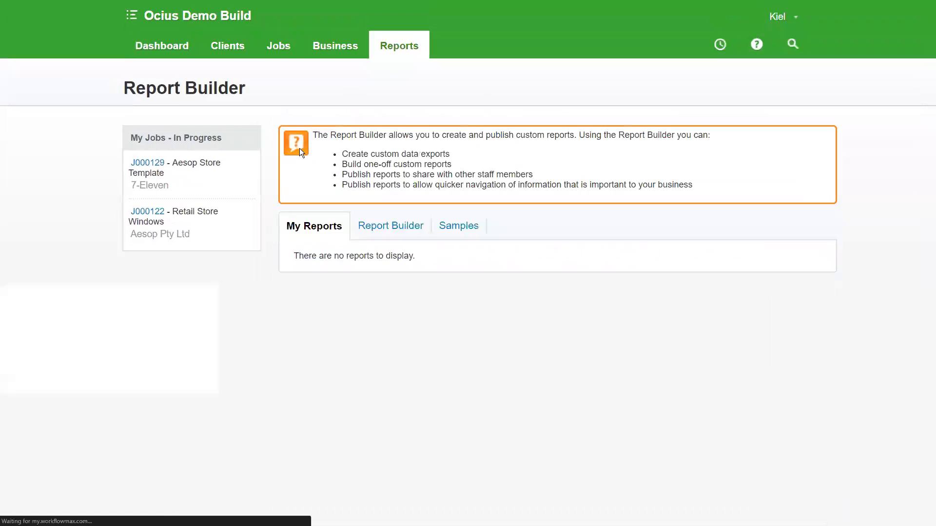
left_click(368, 234)
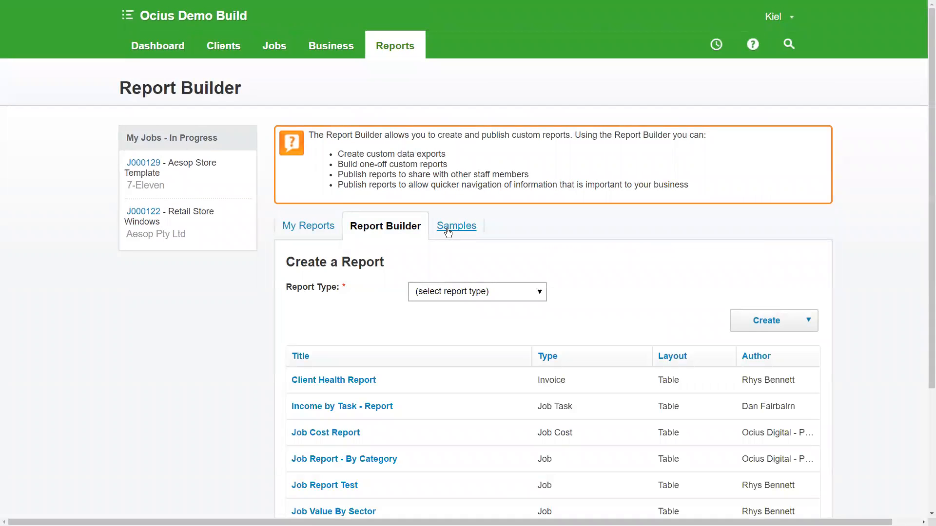
scroll(370, 321, "down", 4)
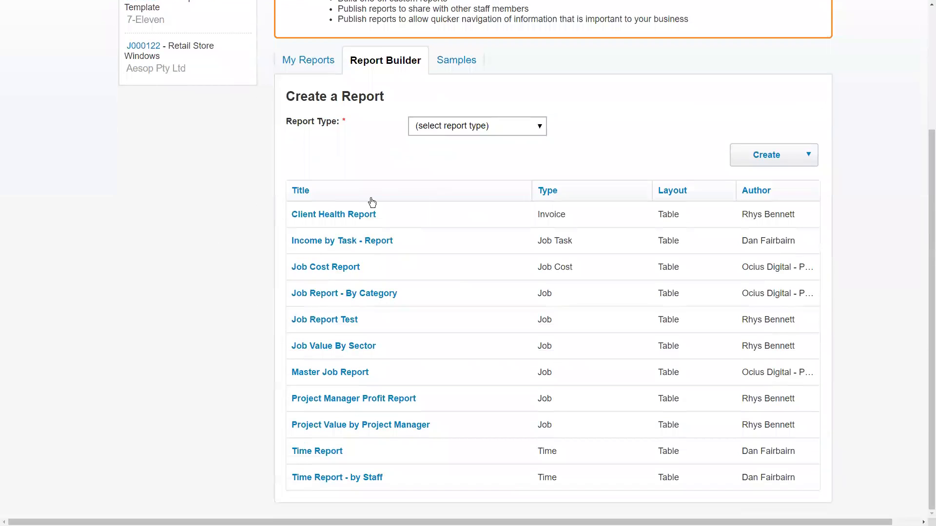
scroll(367, 229, "up", 4)
left_click(451, 225)
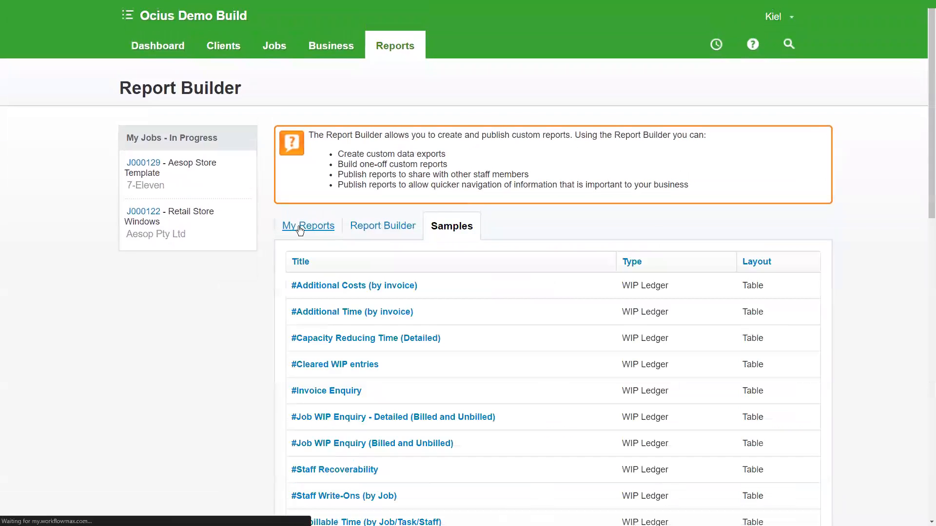
left_click(306, 228)
Step: Revisit the list of standard reports, and return to the dashboard
left_click(397, 45)
left_click(397, 73)
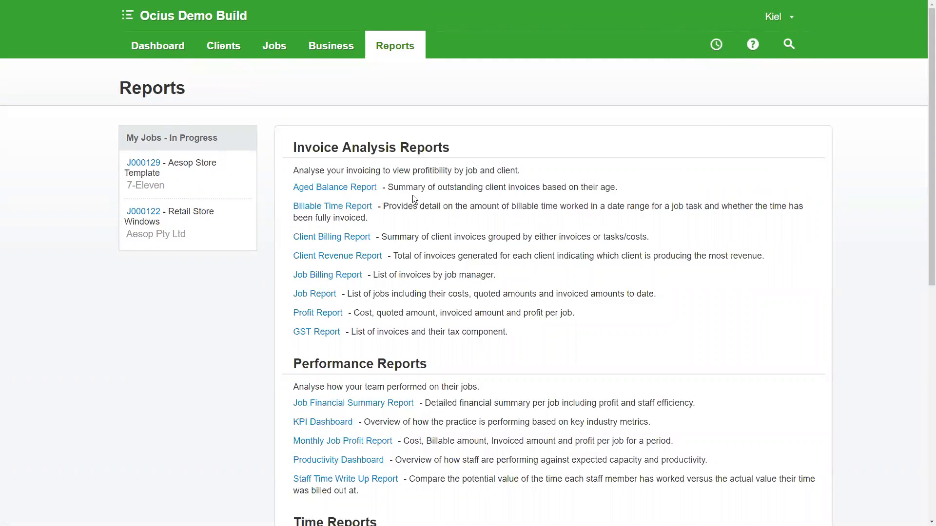
left_click(179, 53)
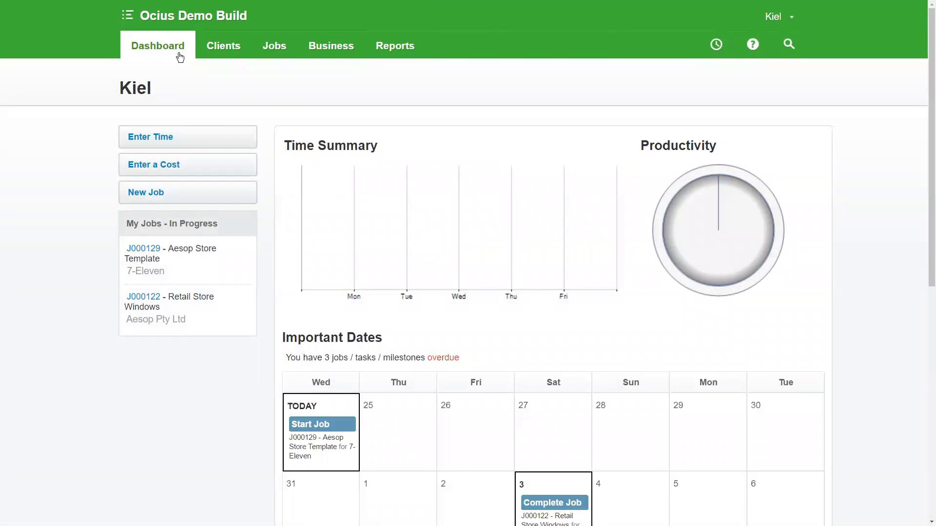
Step: Open the personal user settings, and view their additional options and the available help resources
left_click(783, 18)
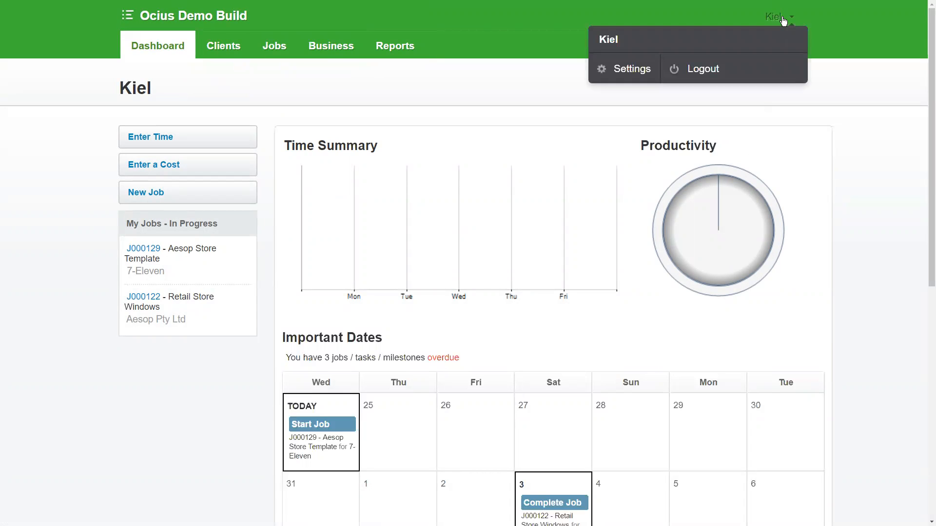
left_click(631, 71)
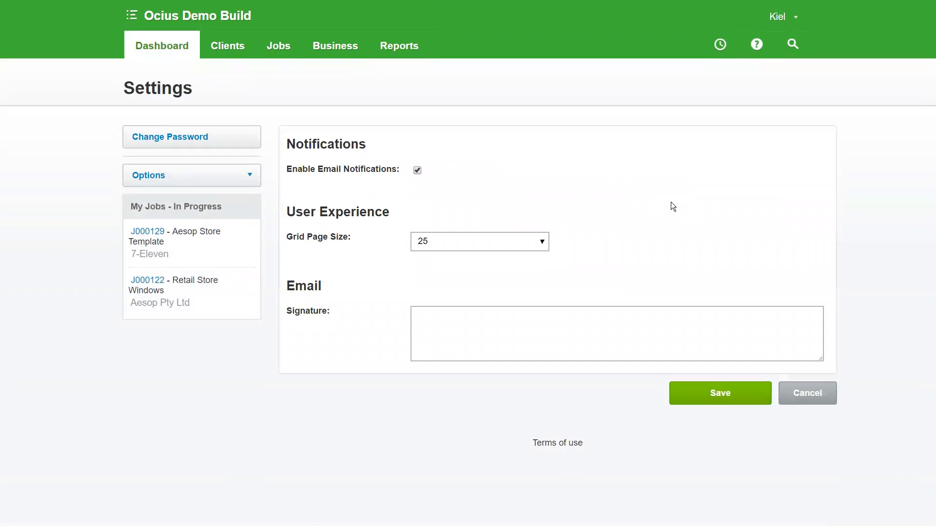
double_click(247, 176)
left_click(85, 178)
mouse_move(759, 51)
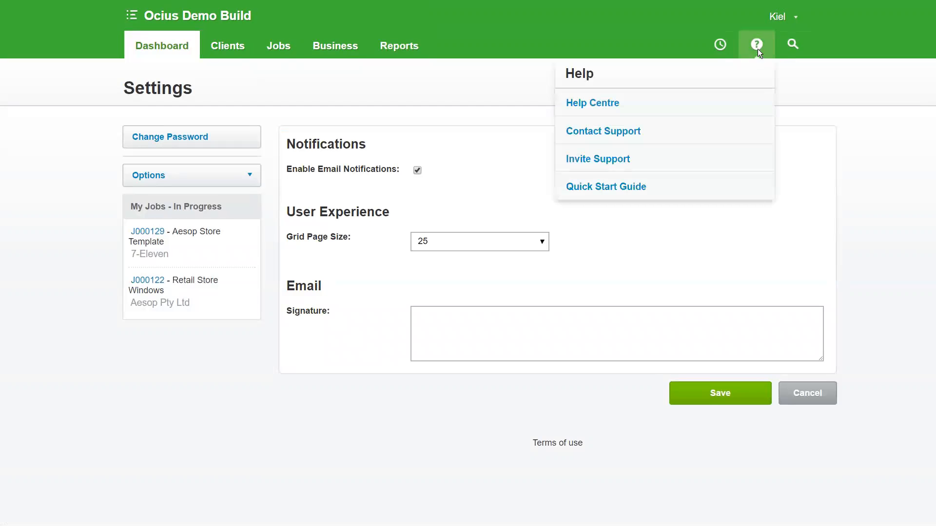